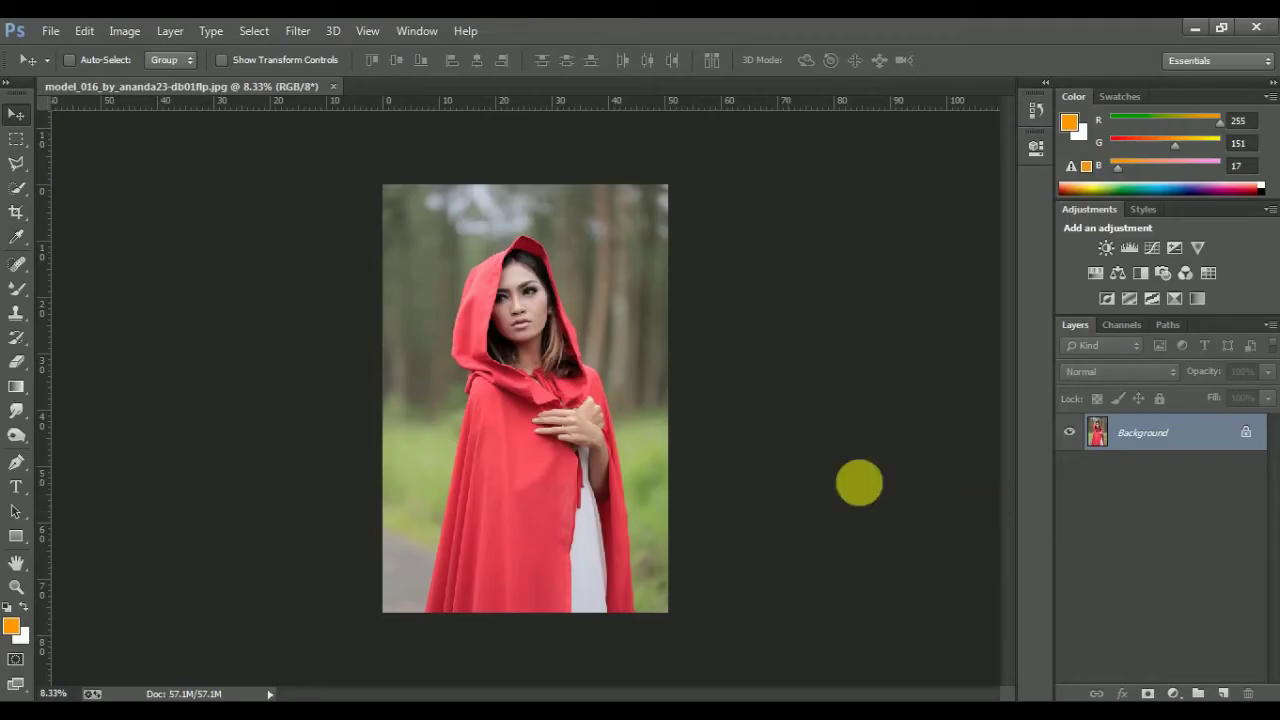
Duplicate the Background layer and convert the copy to a smart object
drag(1204, 430, 1223, 692)
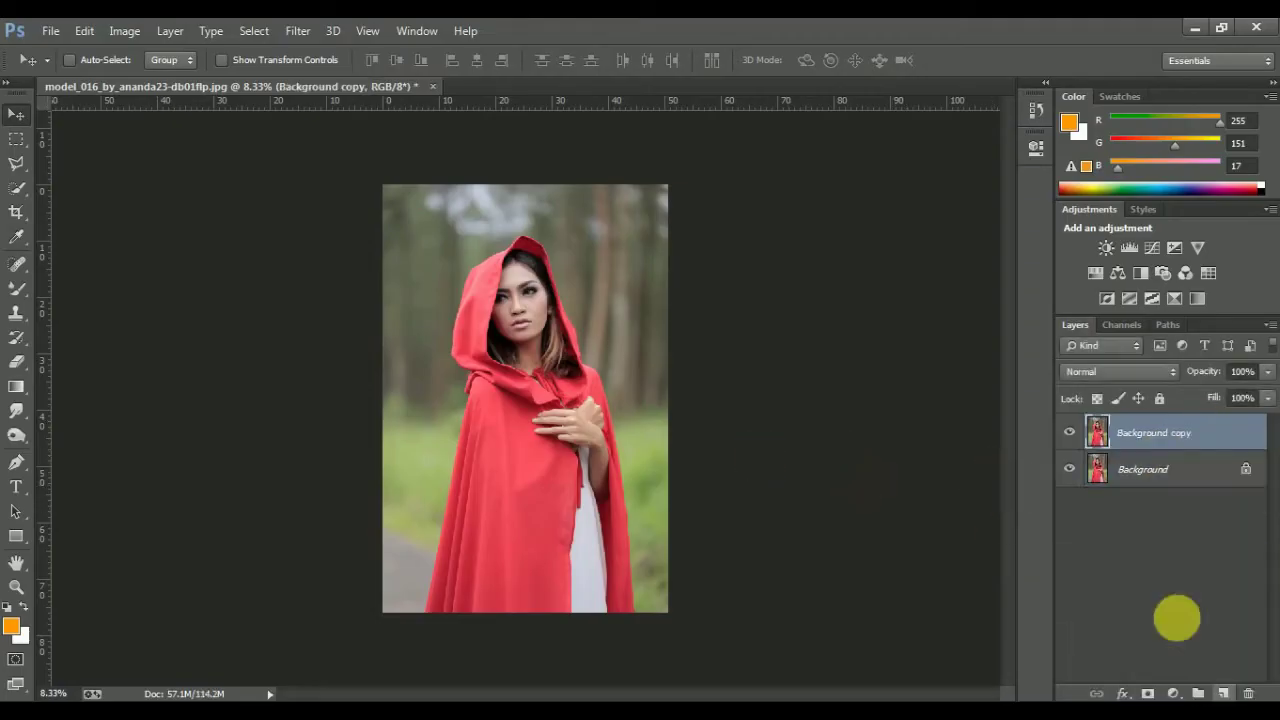
right_click(1154, 460)
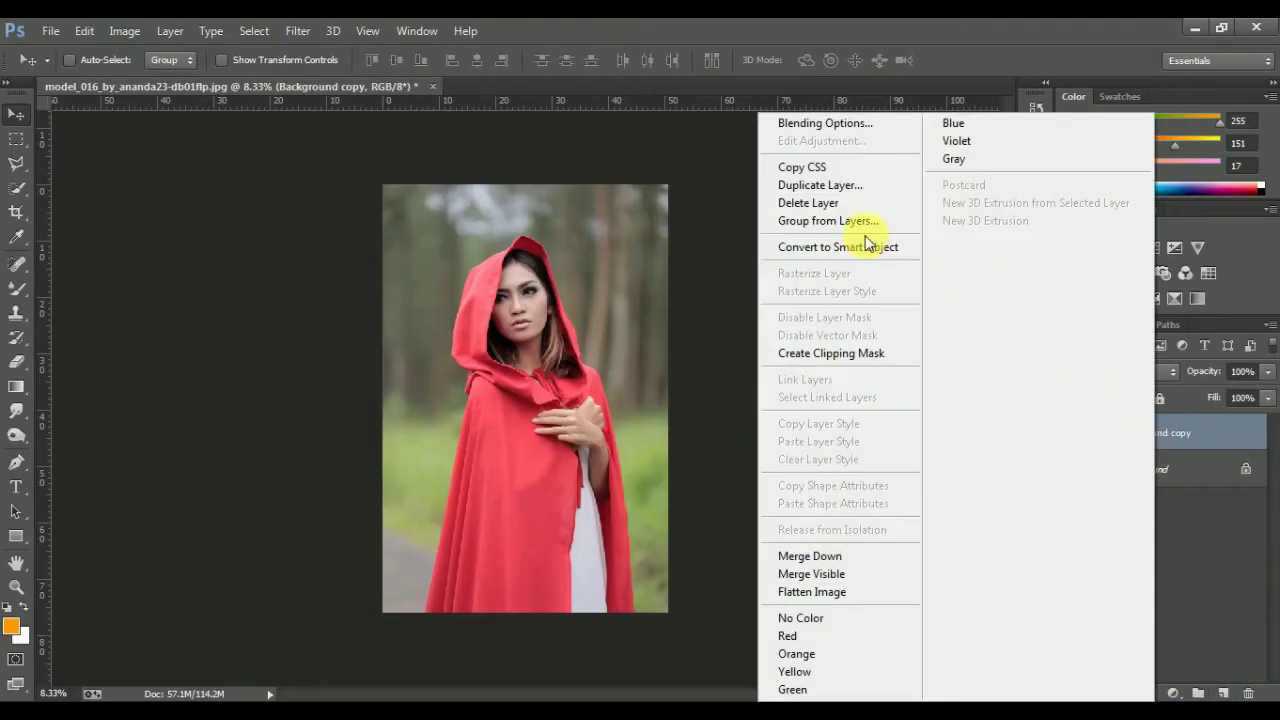
click(840, 247)
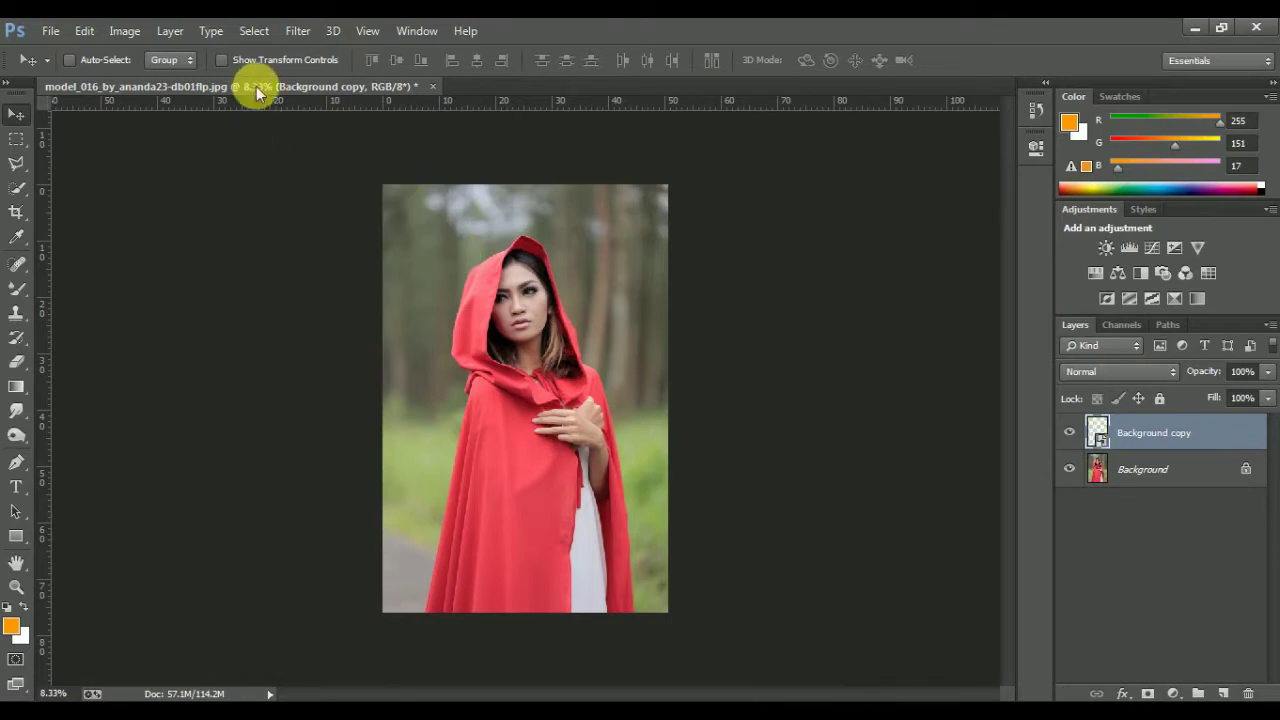
Apply the Camera Raw Filter to the Background copy smart object
click(298, 30)
click(320, 139)
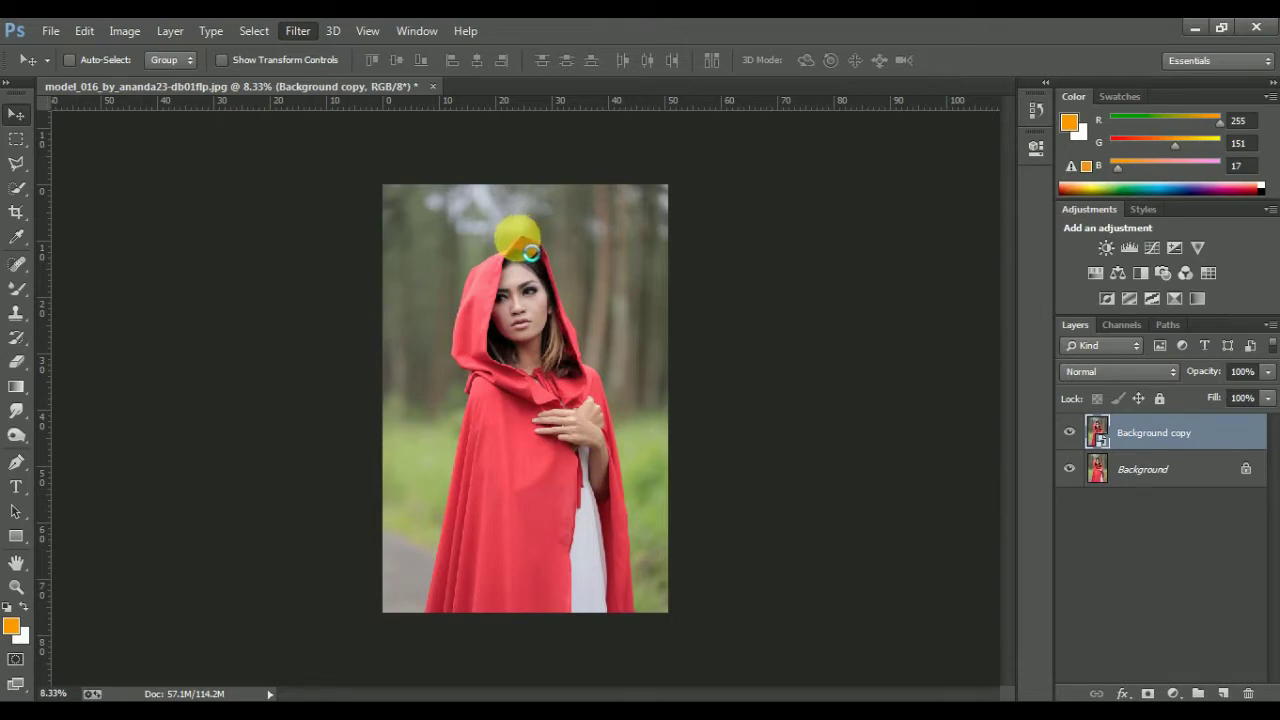
key(ctrl+shift+a)
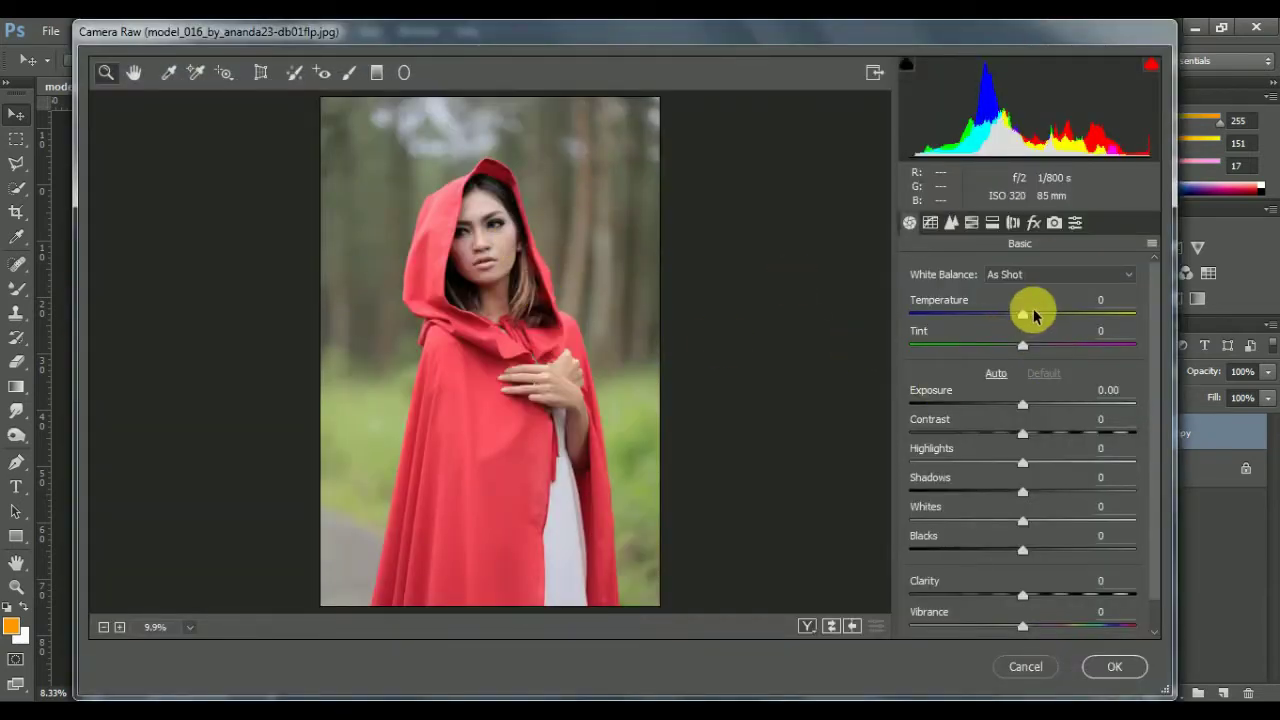
Set Temperature +5, Exposure +0.10, Highlights -59 and Shadows +63 in Camera Raw Basic
mouse_move(1022, 314)
mouse_down()
mouse_move(1036, 314)
mouse_move(1051, 347)
mouse_up()
click(1033, 345)
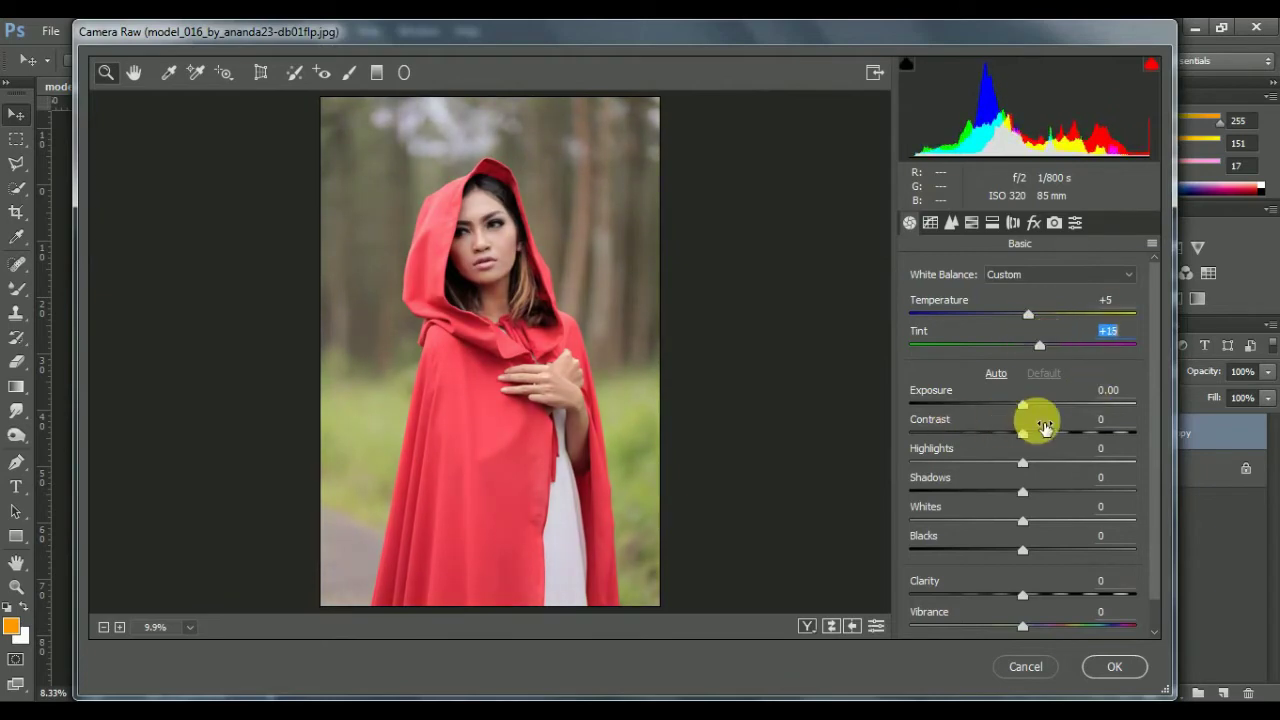
mouse_move(1028, 410)
mouse_down()
mouse_move(1034, 430)
mouse_move(1064, 431)
mouse_move(966, 465)
mouse_move(1036, 500)
mouse_move(1078, 493)
mouse_up()
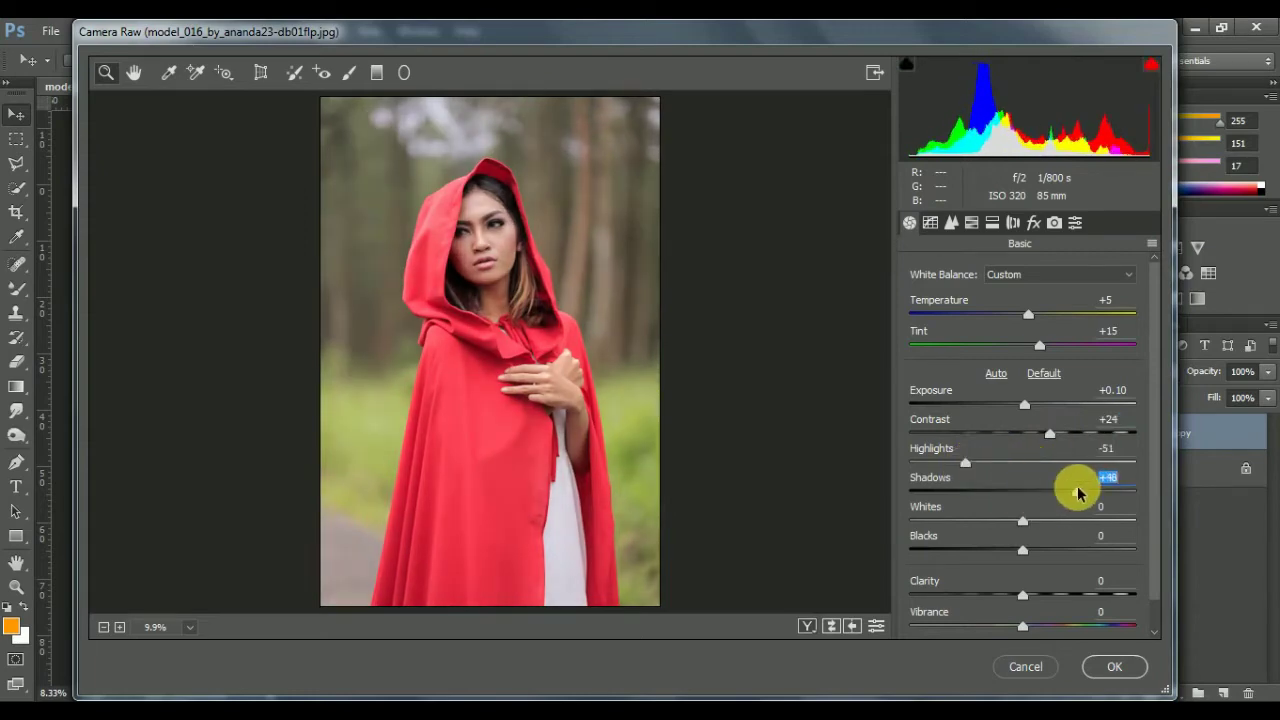
drag(1078, 493, 1086, 492)
drag(965, 464, 956, 463)
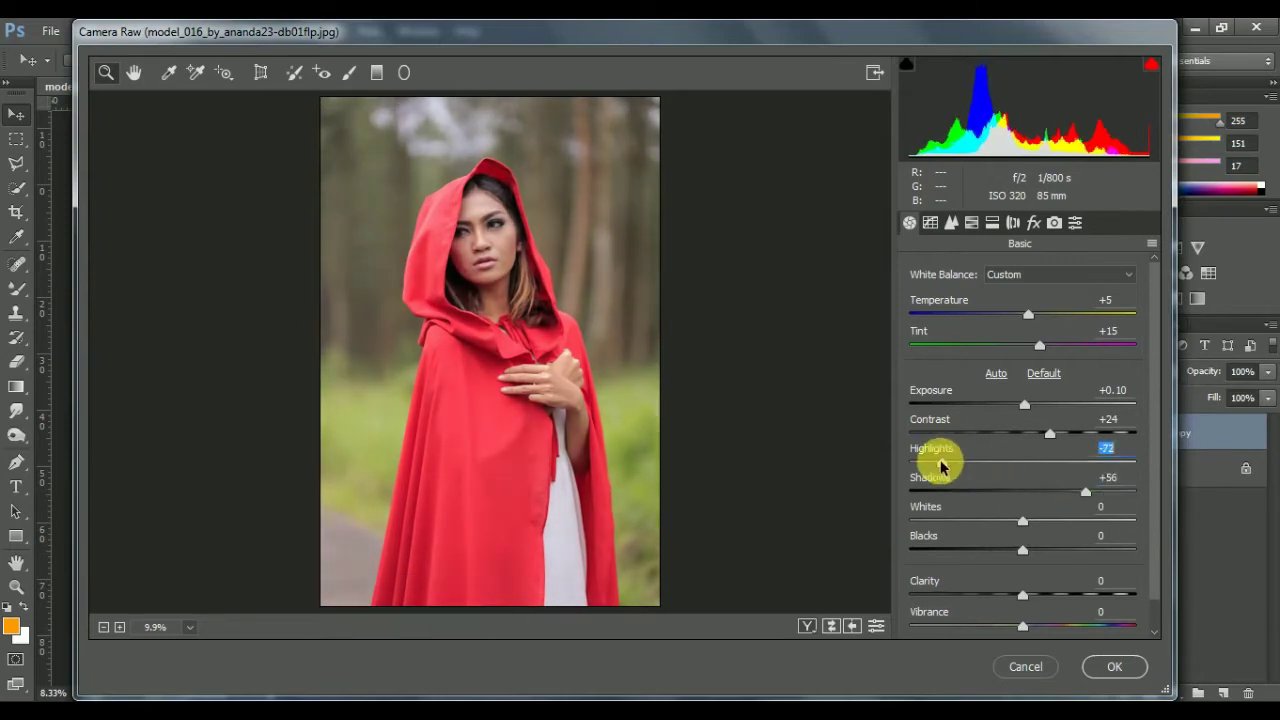
drag(1072, 497, 1103, 498)
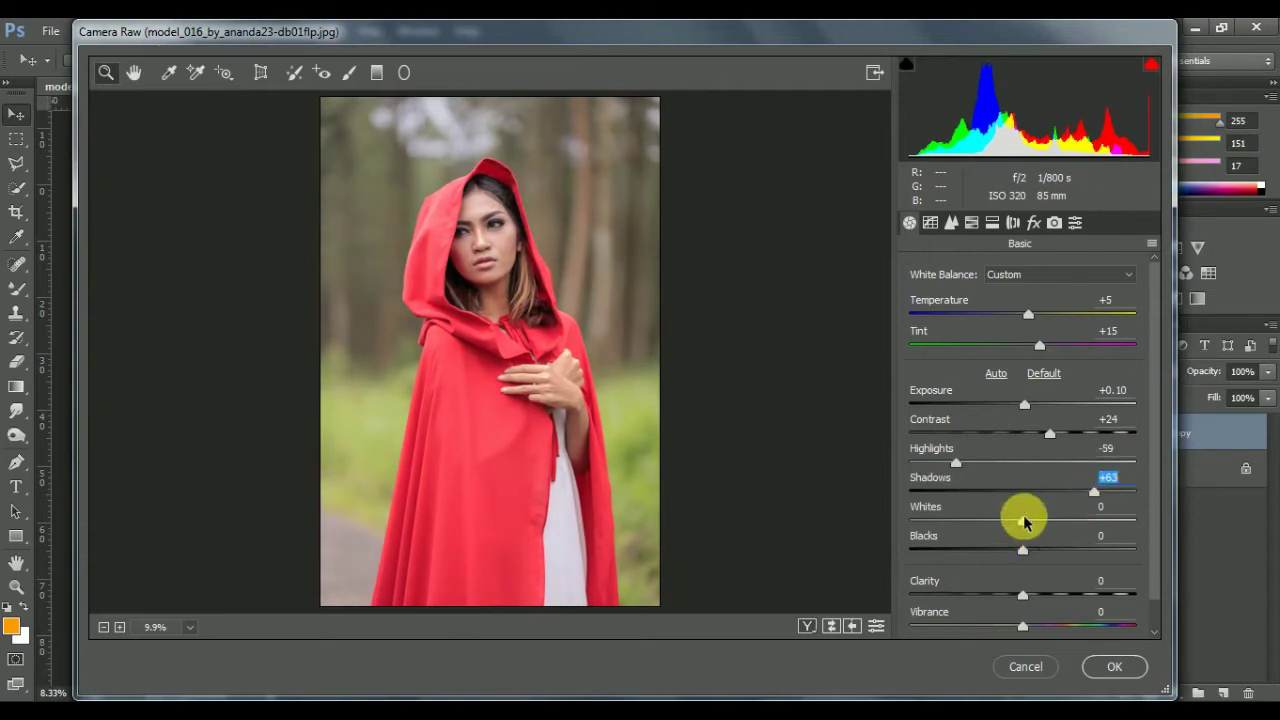
Set Whites +18, Clarity +15, Vibrance +25 and Saturation -2
mouse_move(1022, 521)
mouse_down()
mouse_move(1042, 519)
mouse_move(1017, 552)
mouse_up()
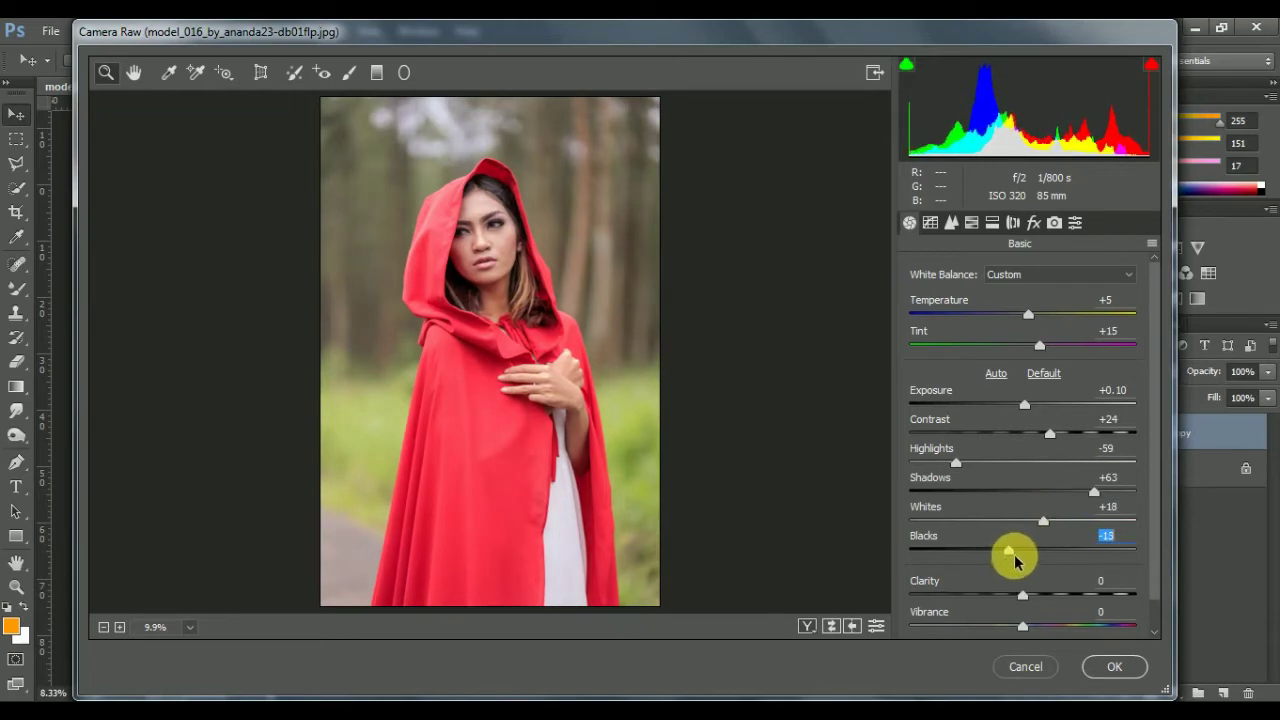
drag(1023, 592, 1042, 597)
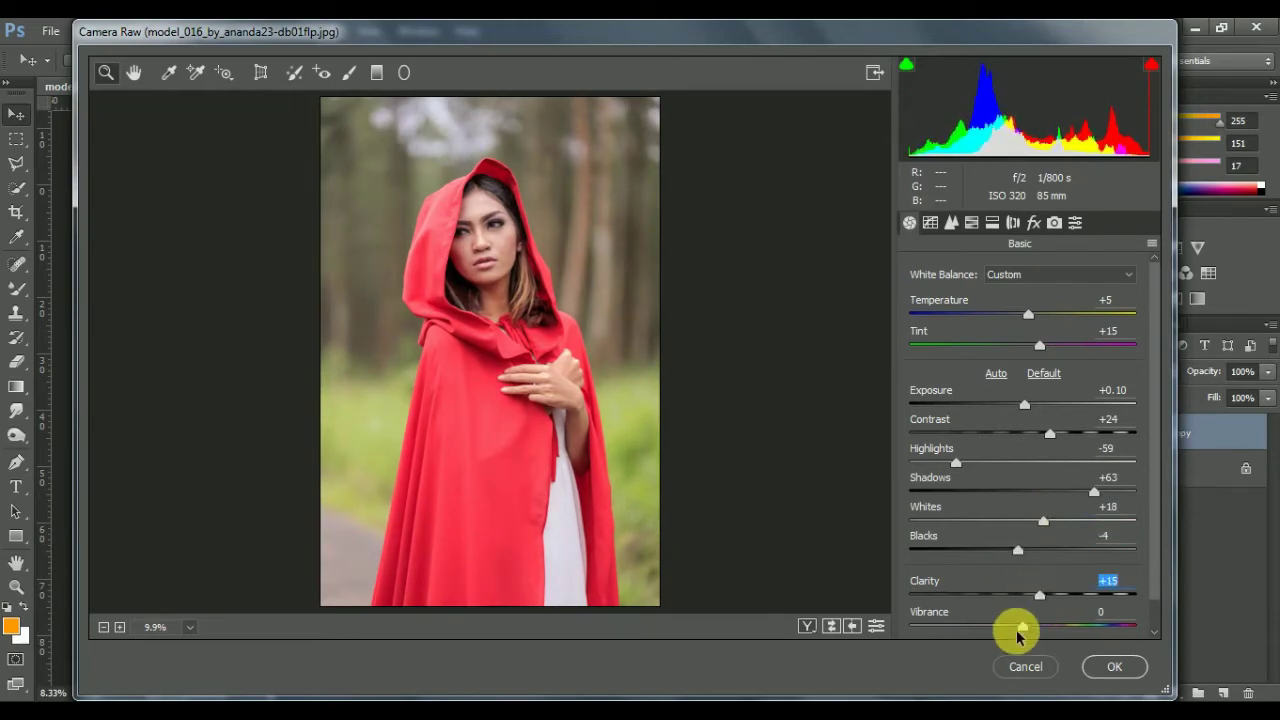
drag(1022, 626, 1048, 628)
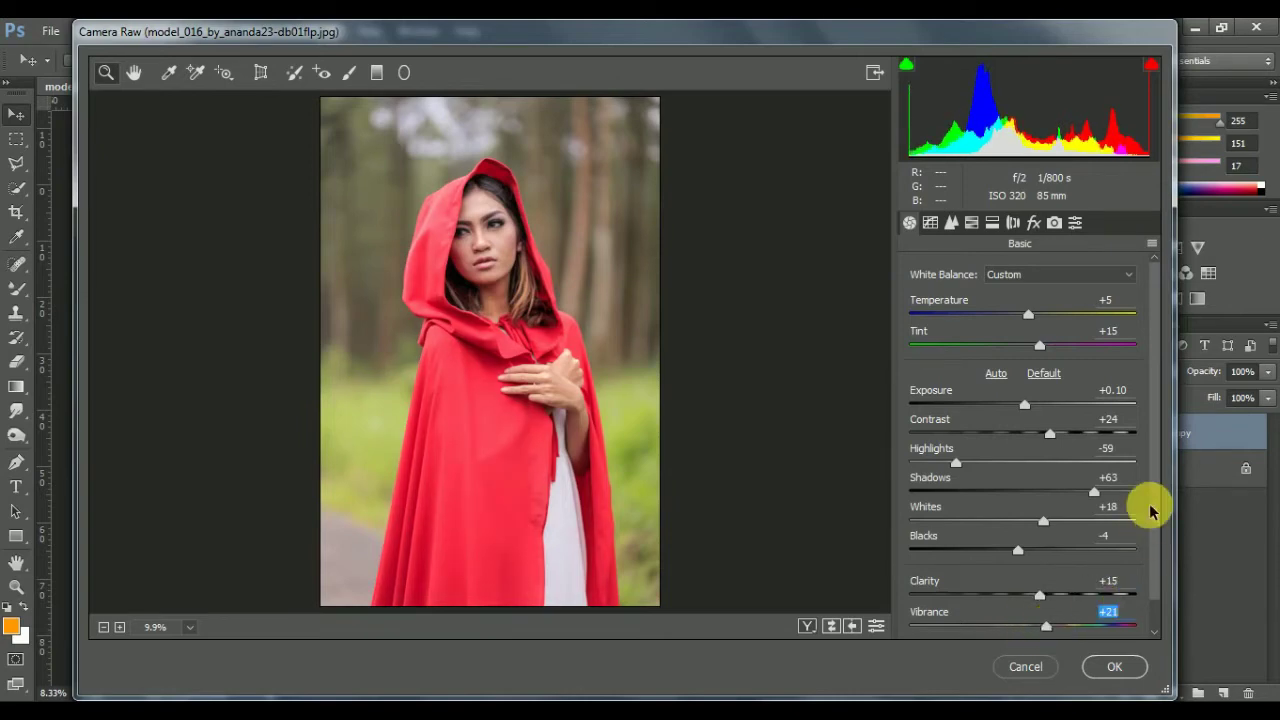
drag(1154, 517, 1157, 555)
drag(1046, 598, 1050, 594)
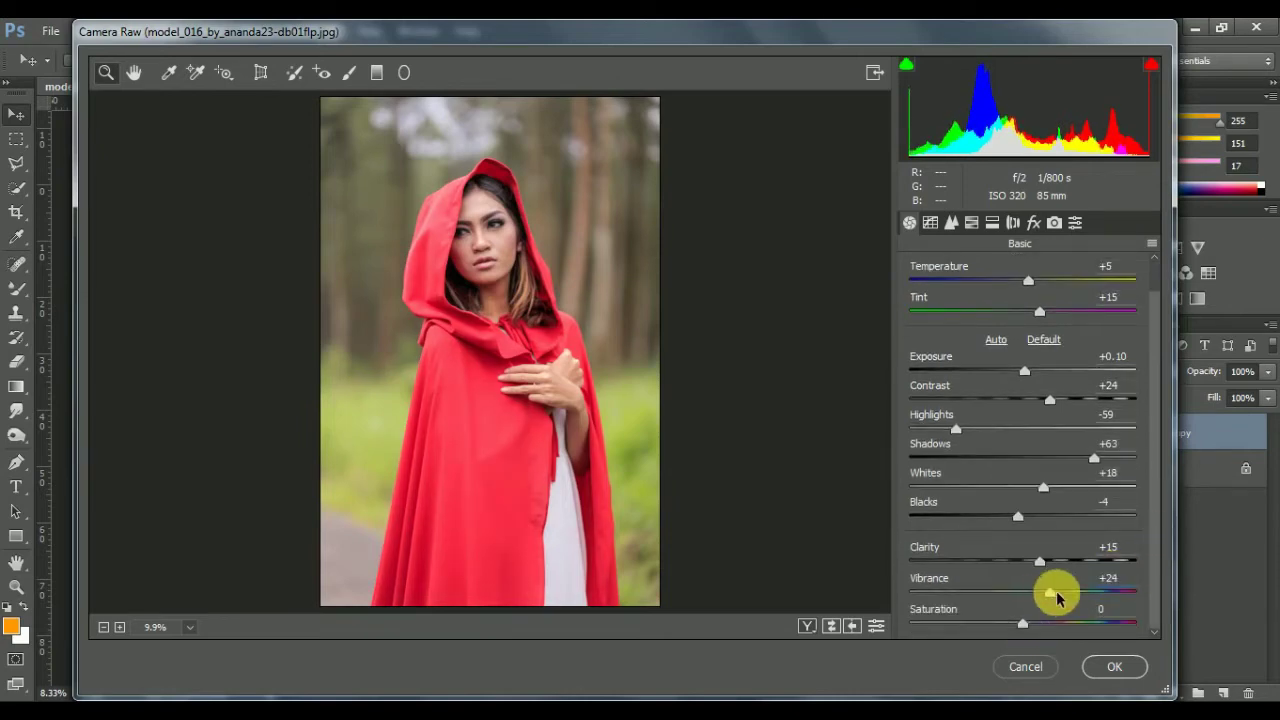
drag(1022, 626, 1019, 626)
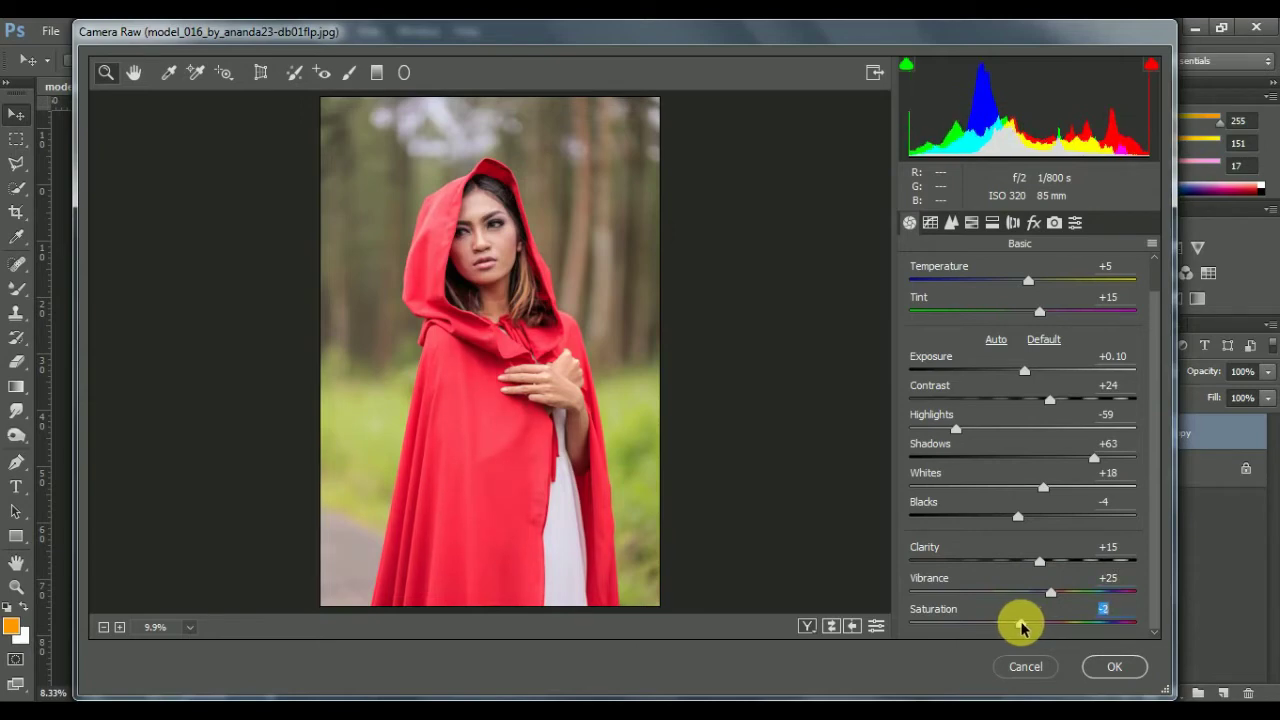
drag(1157, 357, 1151, 309)
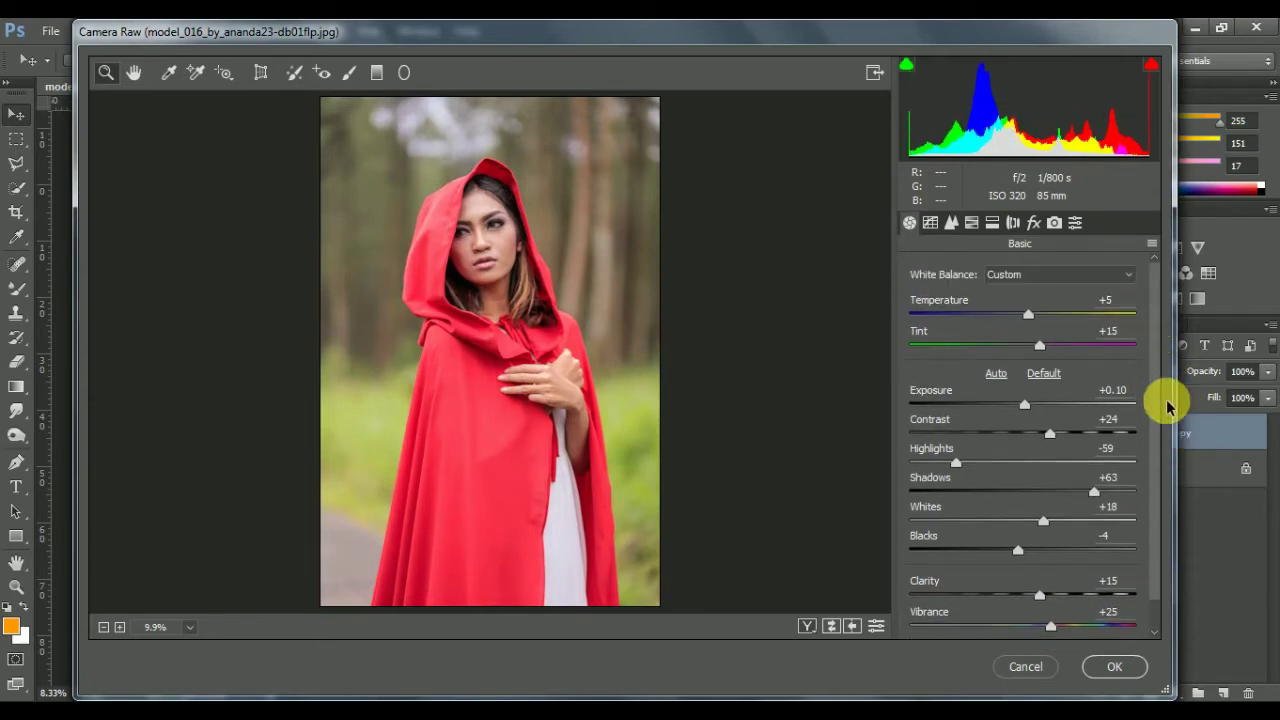
In HSL, set Greens saturation -45, Greens luminance -30 and Oranges luminance +26
click(972, 229)
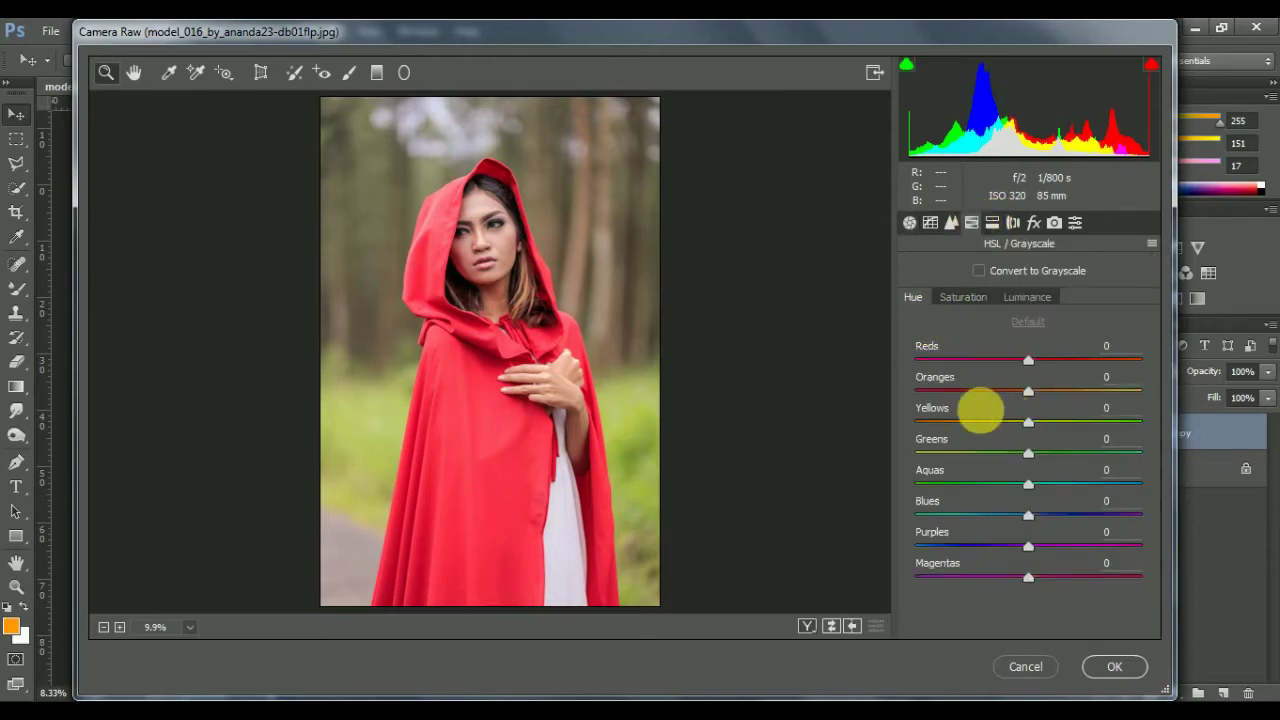
click(972, 297)
drag(1026, 453, 979, 453)
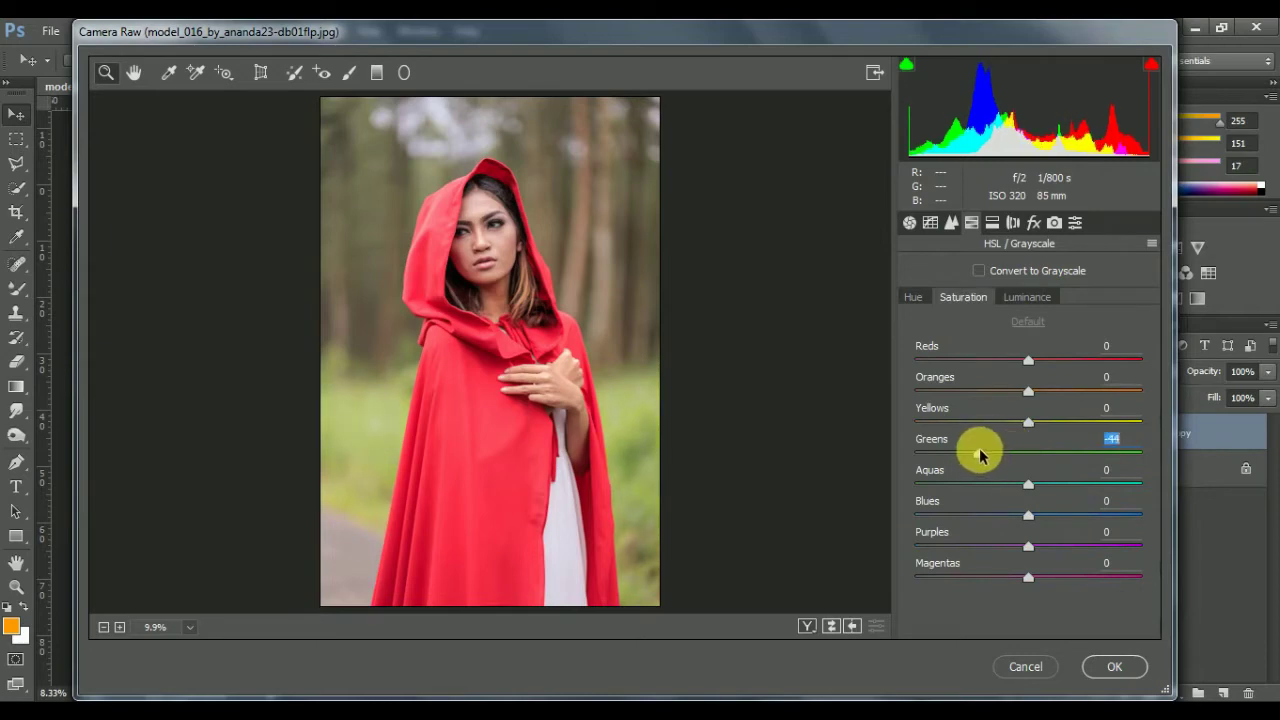
click(1027, 297)
mouse_move(1028, 453)
mouse_down()
mouse_move(963, 461)
mouse_move(991, 452)
mouse_move(977, 423)
mouse_move(1020, 424)
mouse_up()
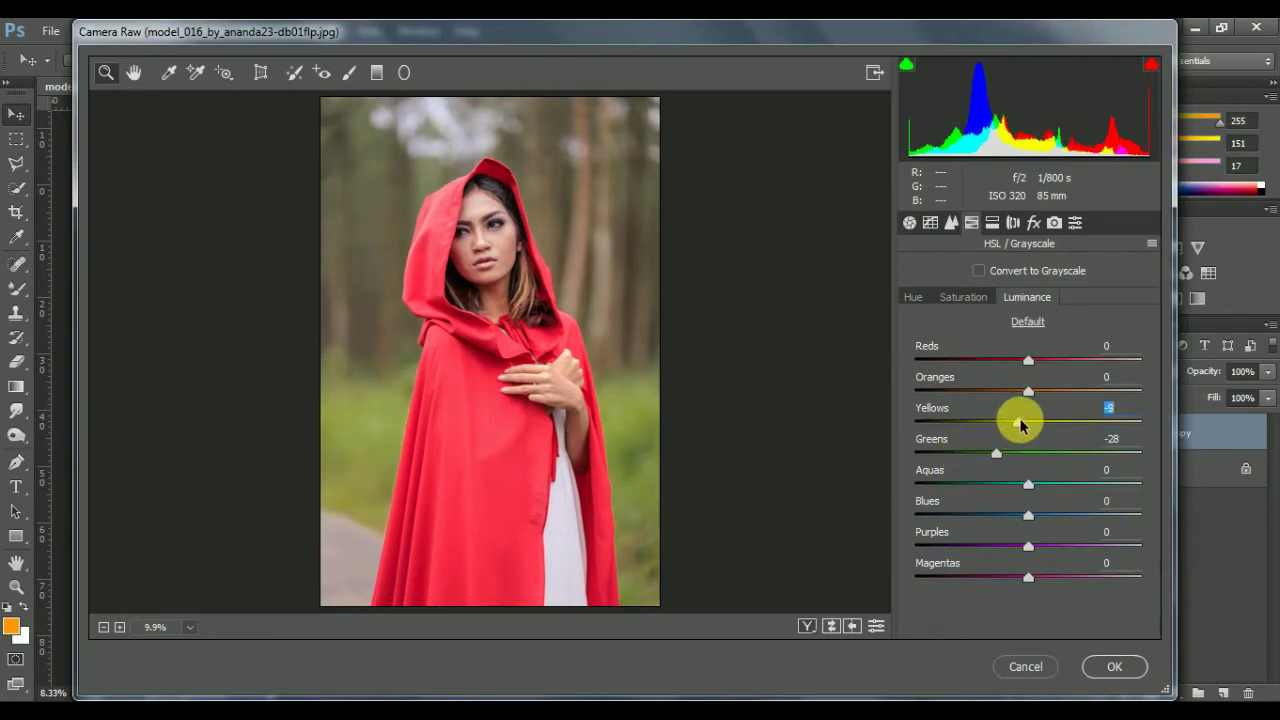
click(1057, 391)
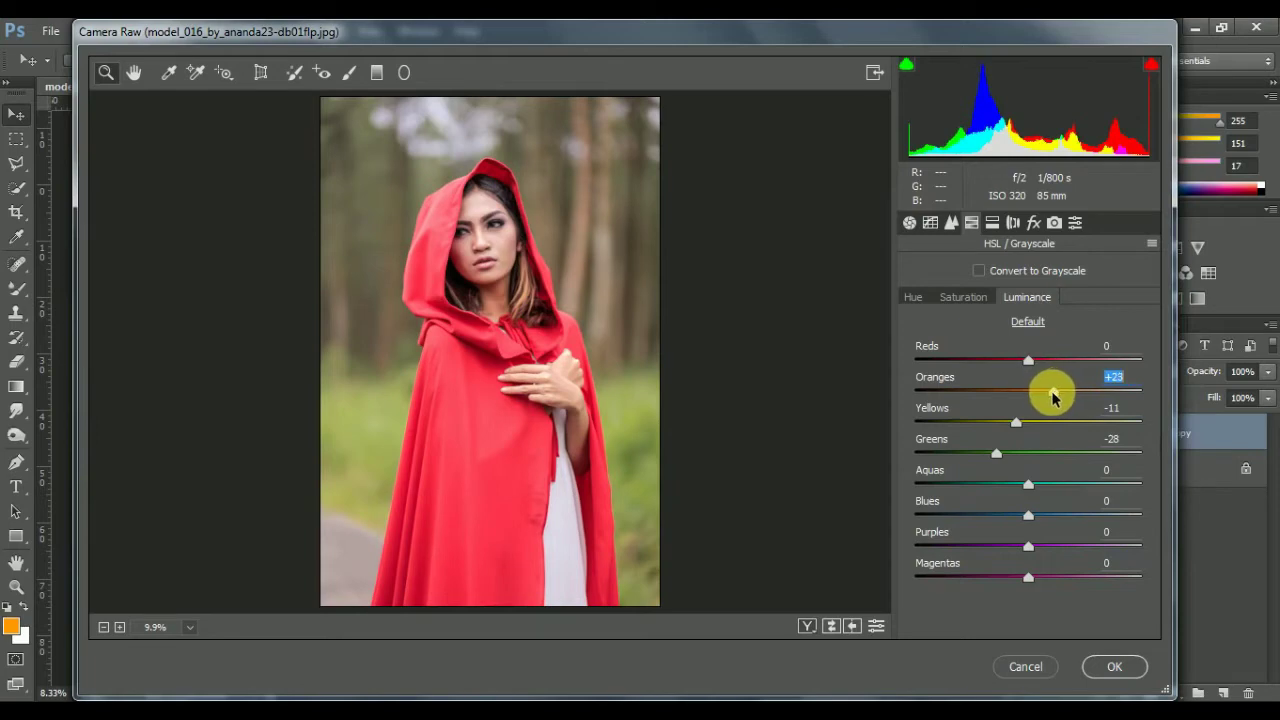
Desaturate Yellows to -25 and Greens to -47, then set hue Yellows -1, Greens -27
click(963, 297)
drag(1014, 424, 995, 424)
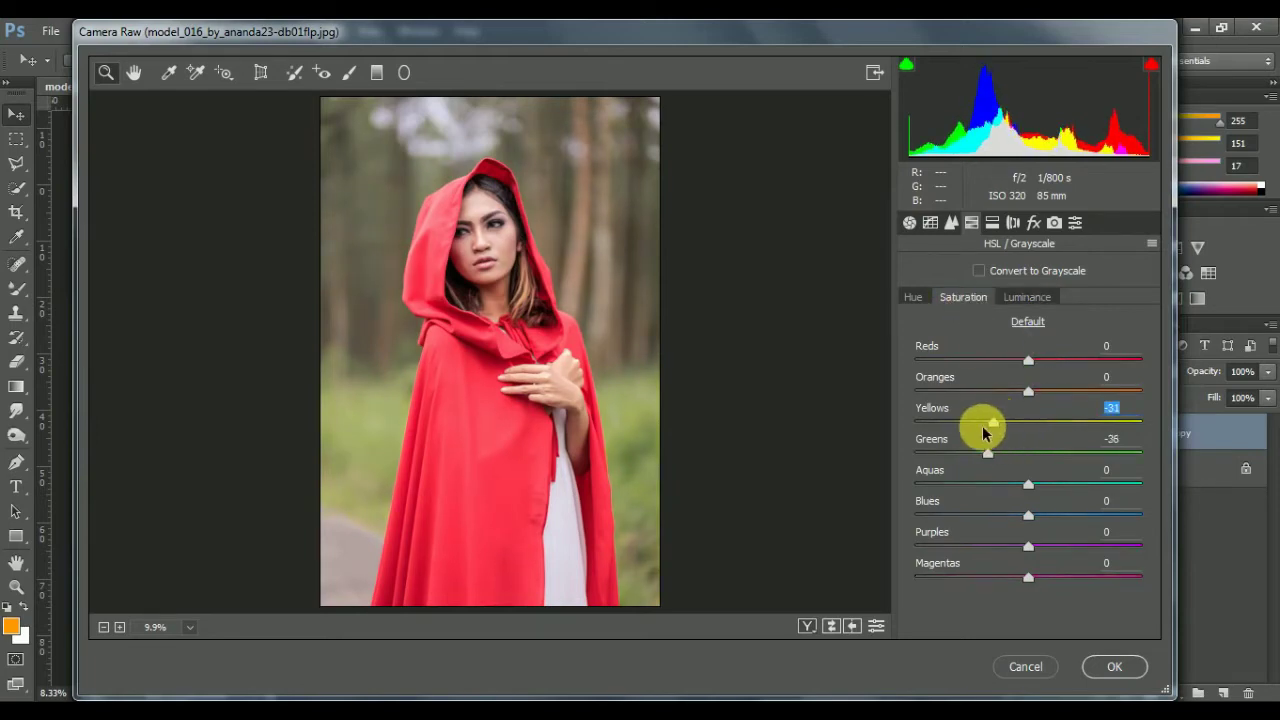
mouse_move(993, 424)
mouse_down()
mouse_move(979, 424)
mouse_move(968, 453)
mouse_move(961, 422)
mouse_up()
click(975, 426)
drag(1028, 391, 971, 392)
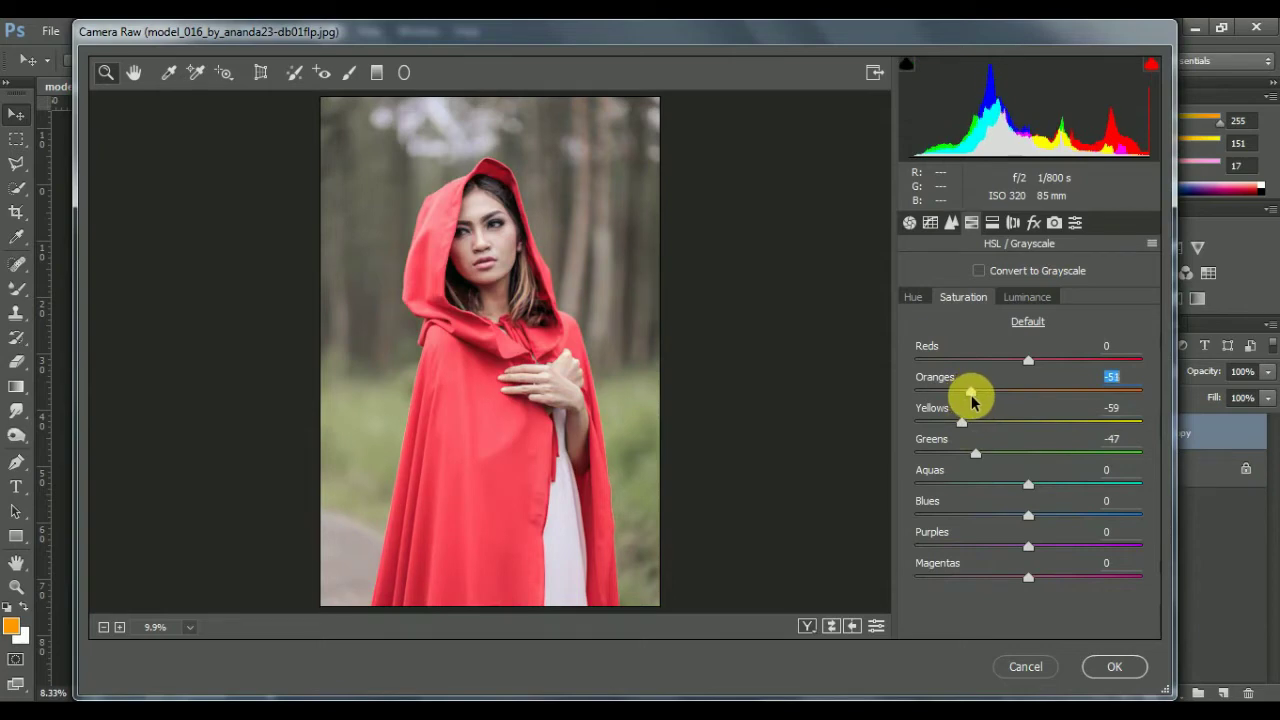
double_click(973, 392)
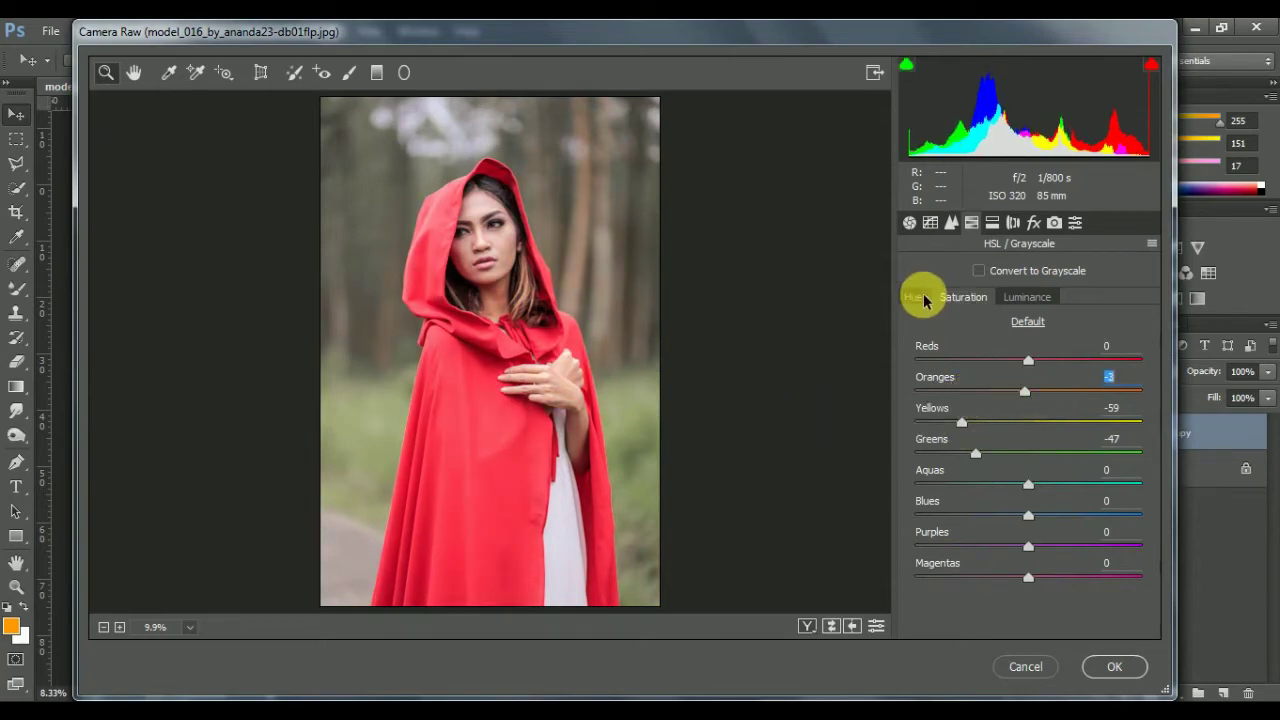
click(914, 297)
mouse_move(1028, 421)
mouse_down()
mouse_move(1063, 422)
mouse_move(1031, 422)
mouse_move(1006, 451)
mouse_move(977, 457)
mouse_move(998, 460)
mouse_up()
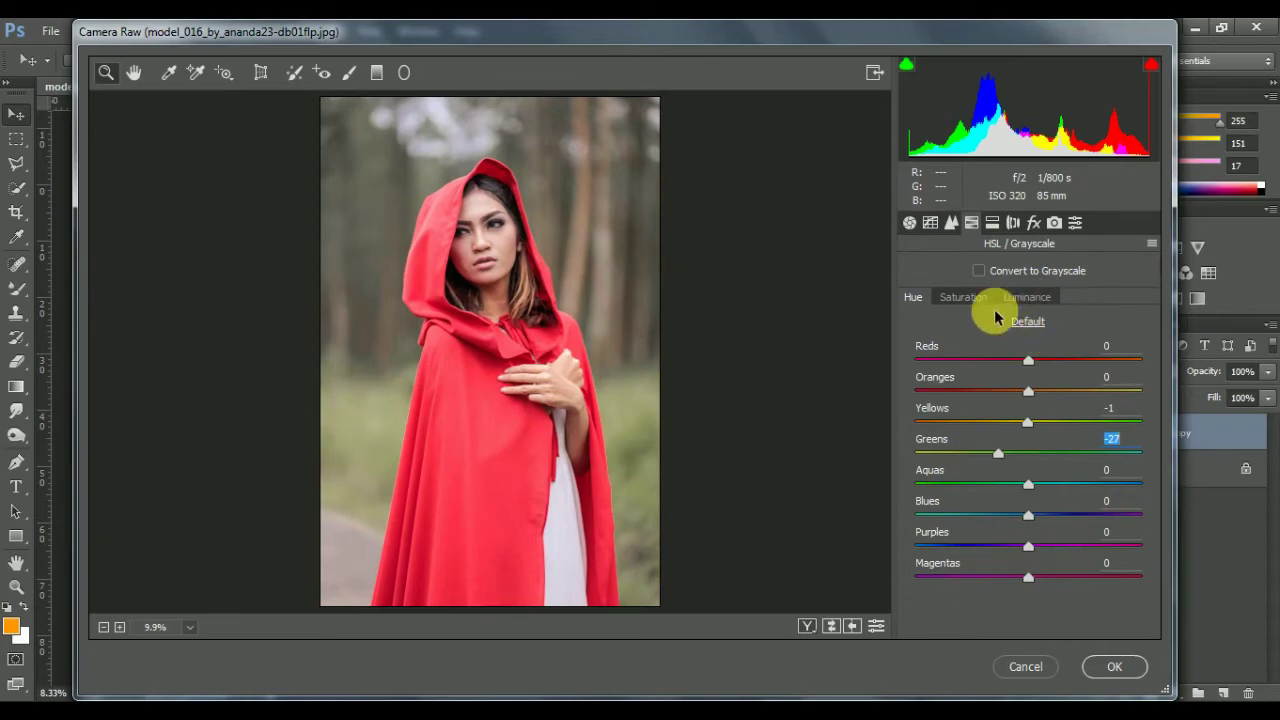
Split-tone the highlights at hue 36, saturation 13, and set shadow saturation to 5
click(992, 224)
click(944, 331)
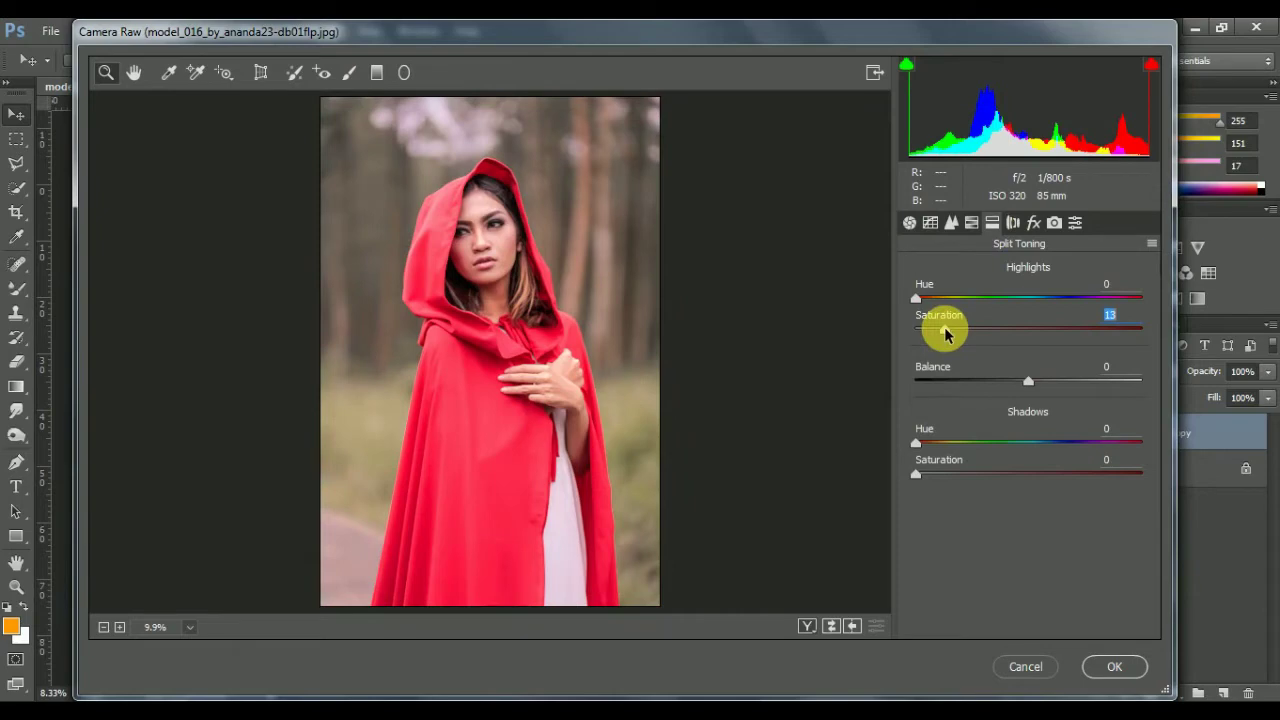
drag(944, 335, 973, 341)
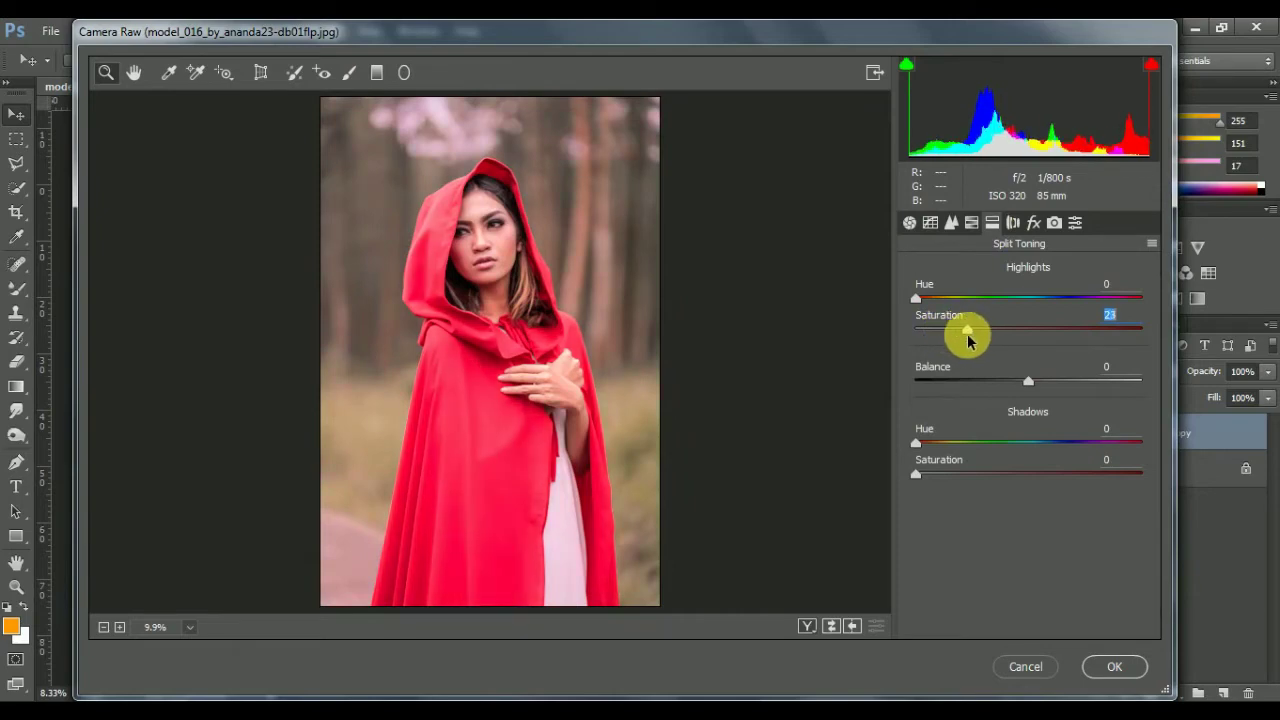
drag(916, 298, 945, 302)
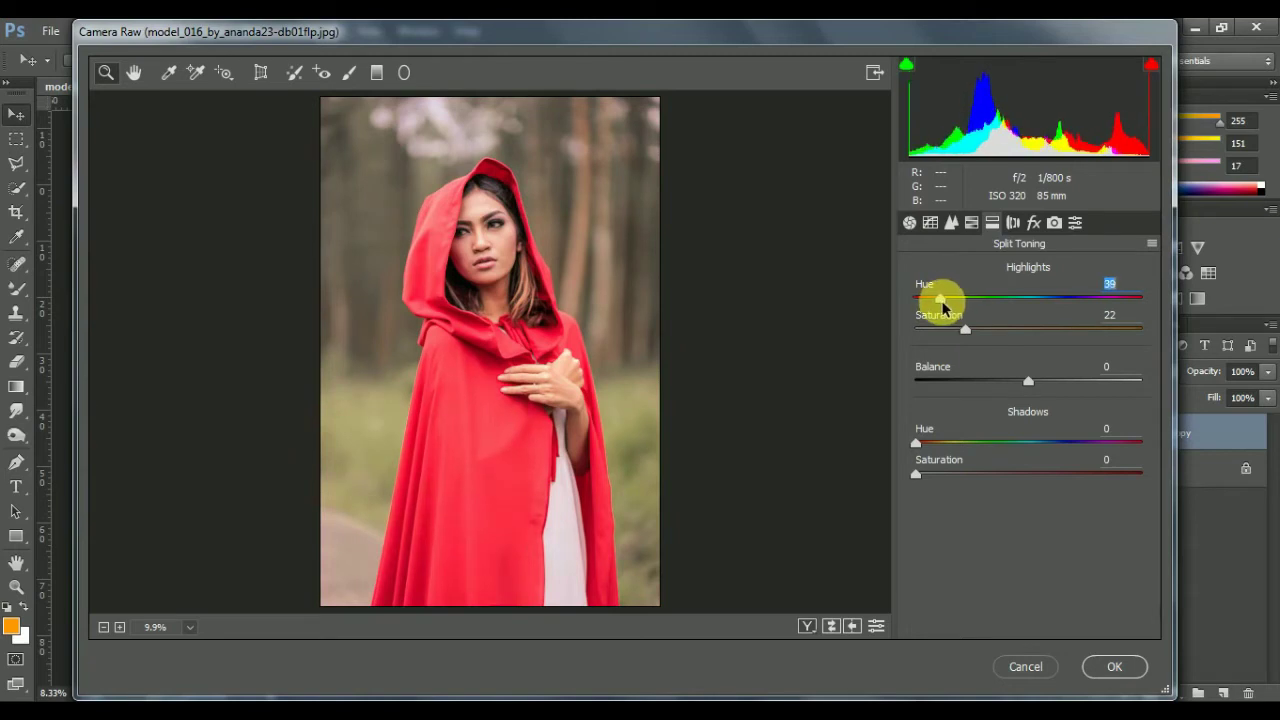
drag(965, 332, 949, 333)
key(Down)
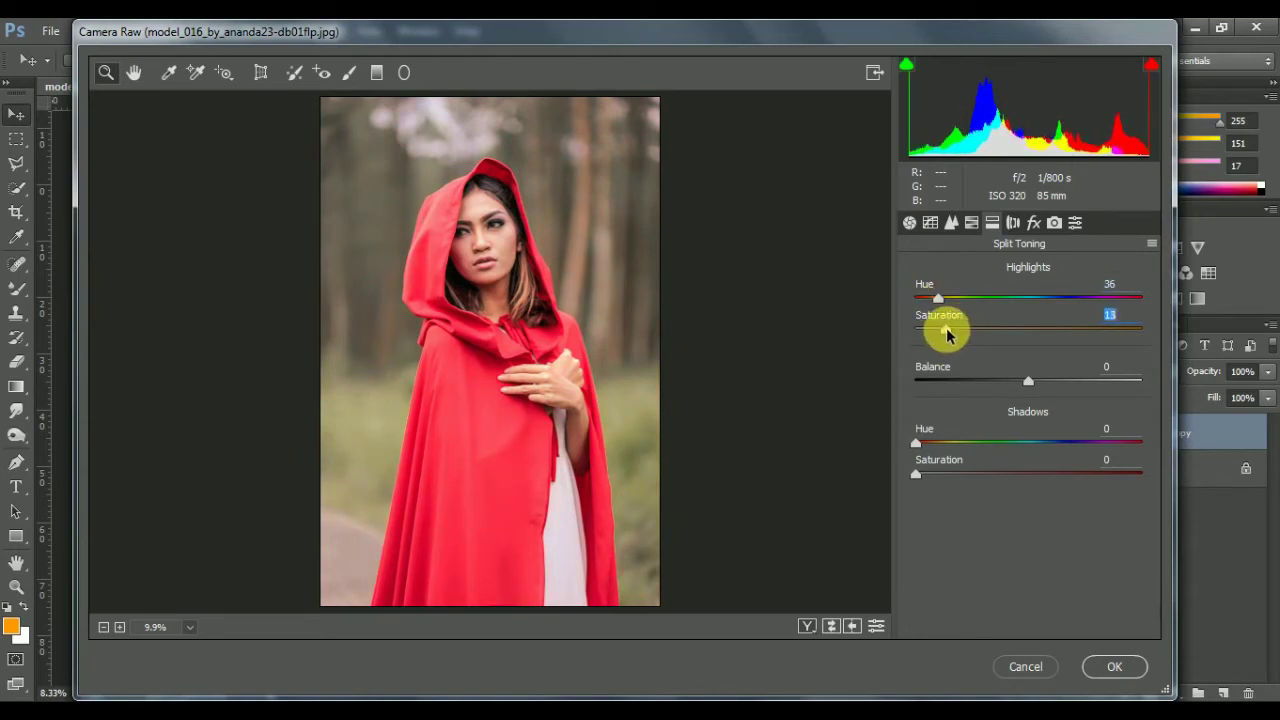
drag(916, 474, 932, 476)
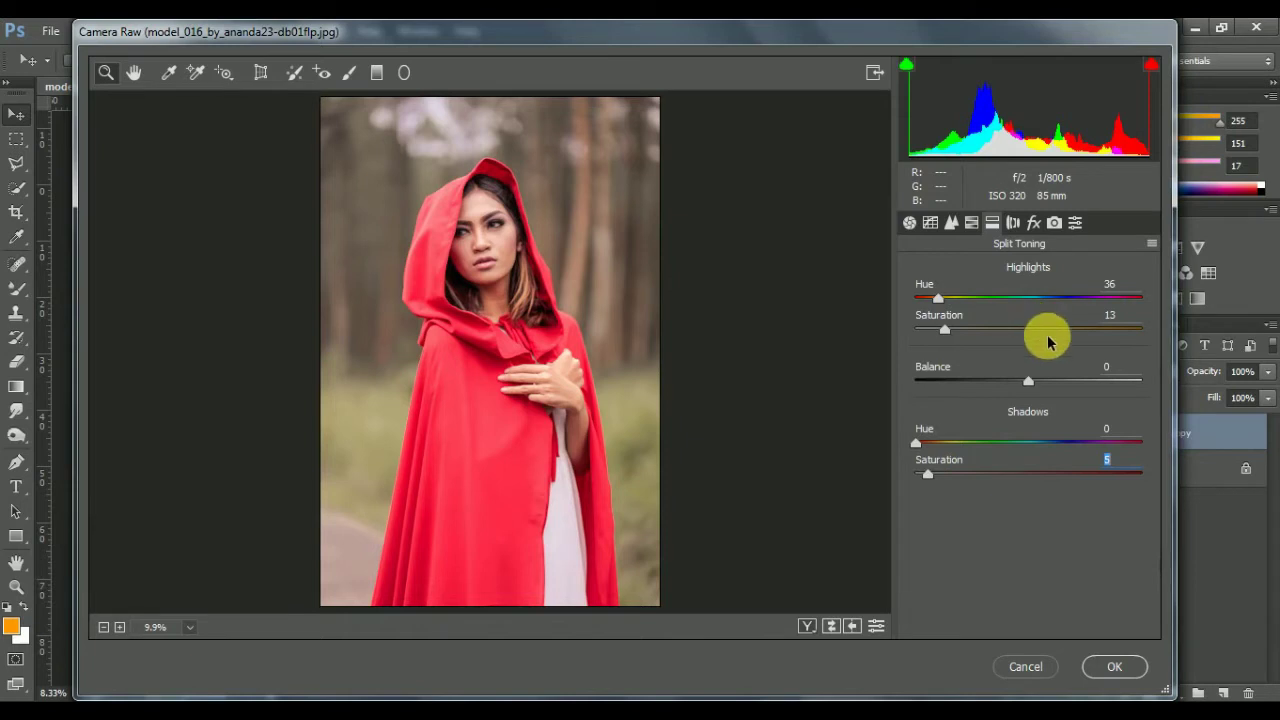
click(1034, 222)
Add a -34 post-crop vignette with feather 84 and raise Reds saturation to +26
drag(971, 531, 984, 535)
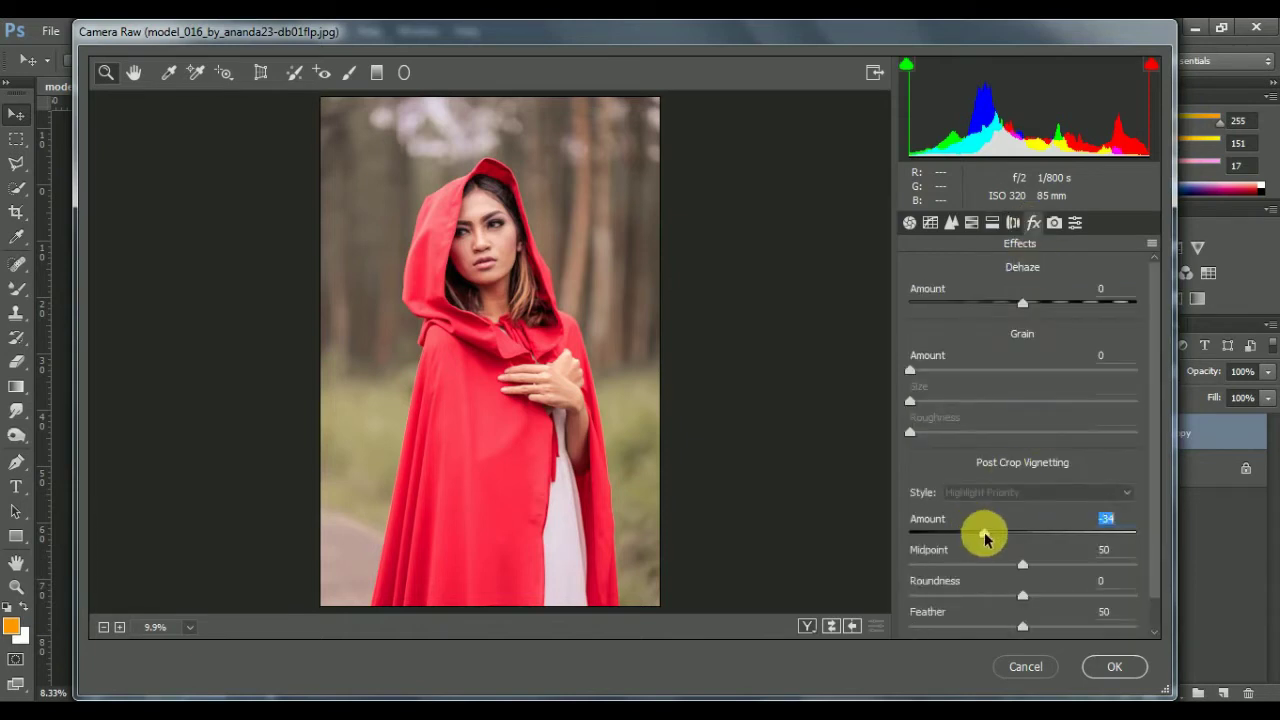
drag(1022, 626, 1100, 628)
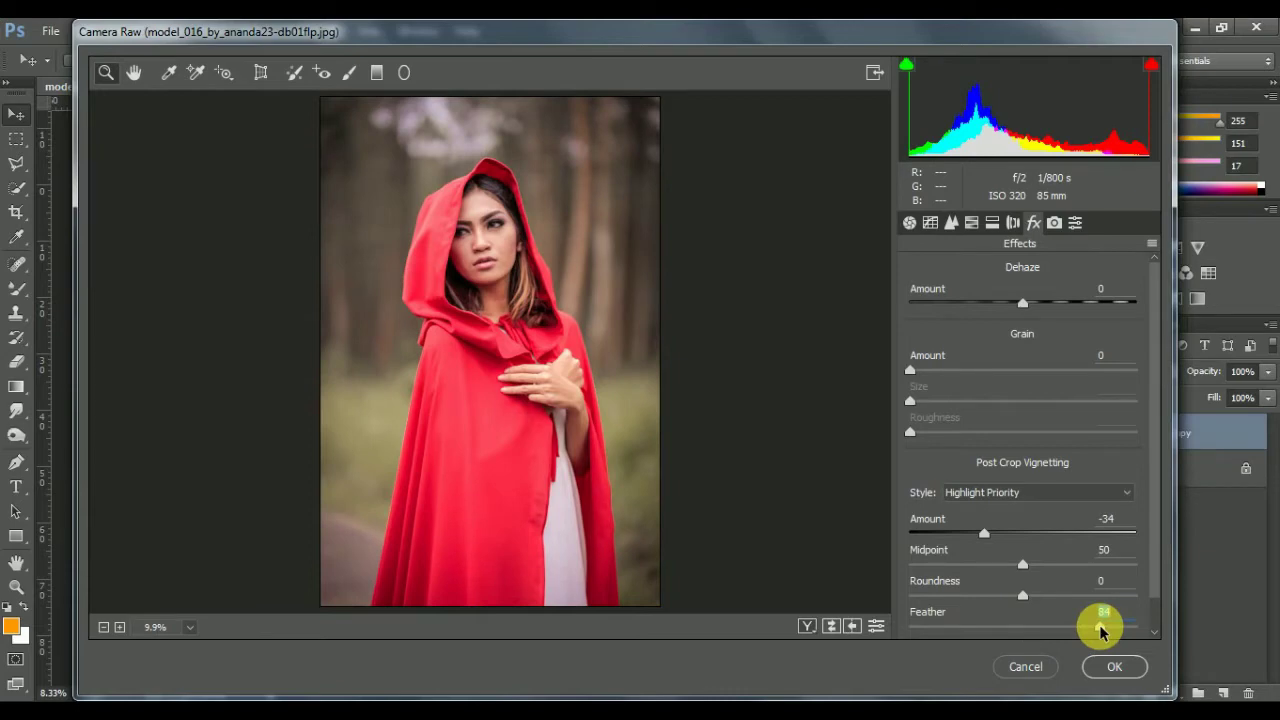
click(972, 222)
click(963, 297)
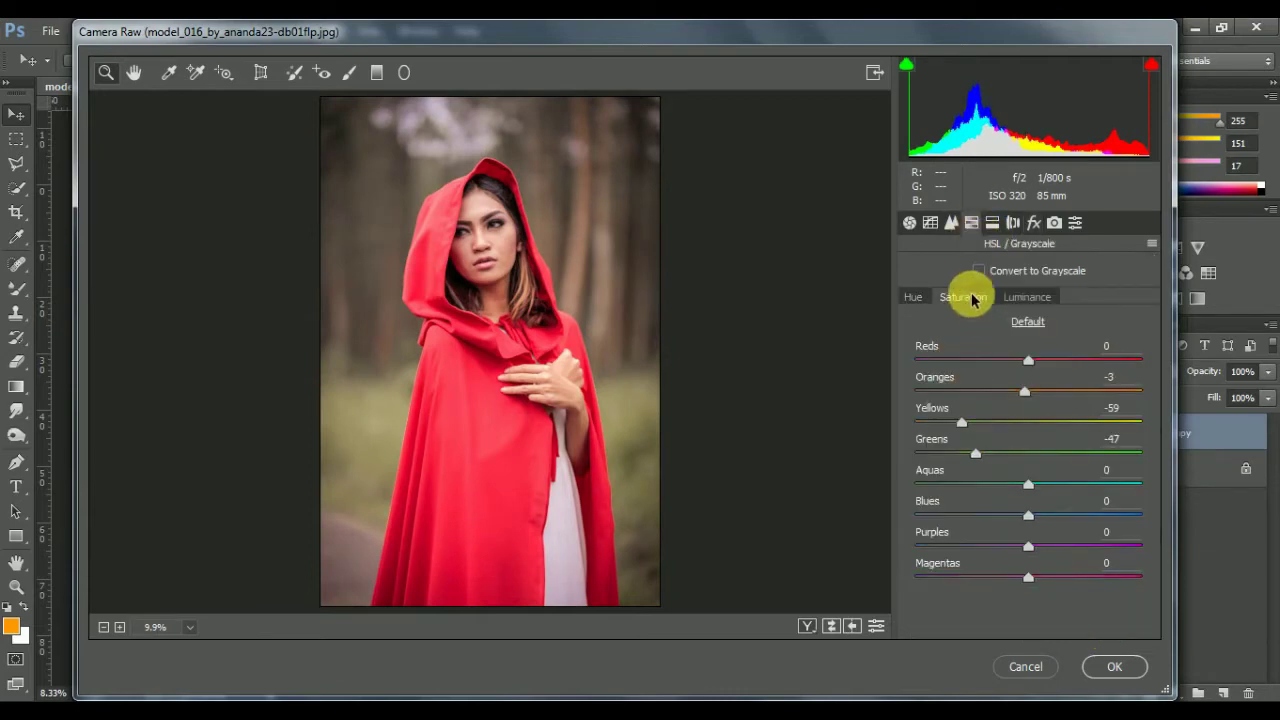
drag(1028, 360, 1064, 366)
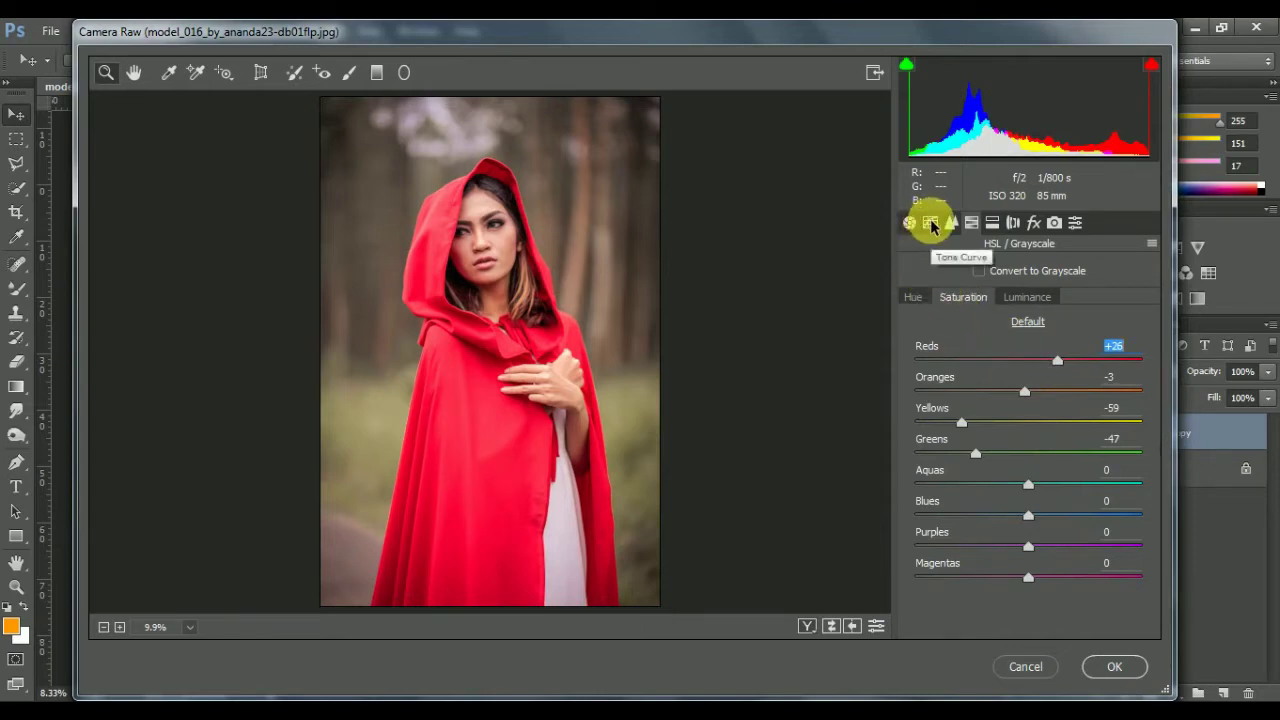
Add shadow and midtone points to the RGB point curve and lift its black end
click(930, 223)
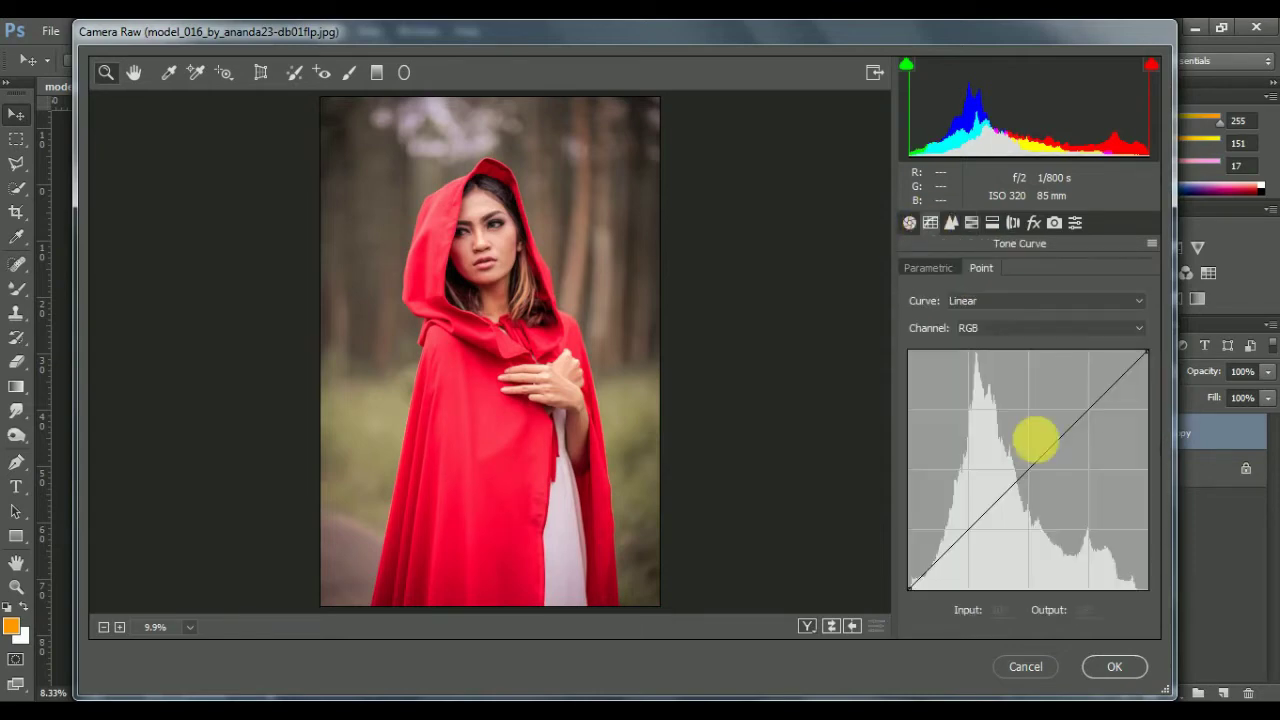
click(969, 530)
click(1040, 461)
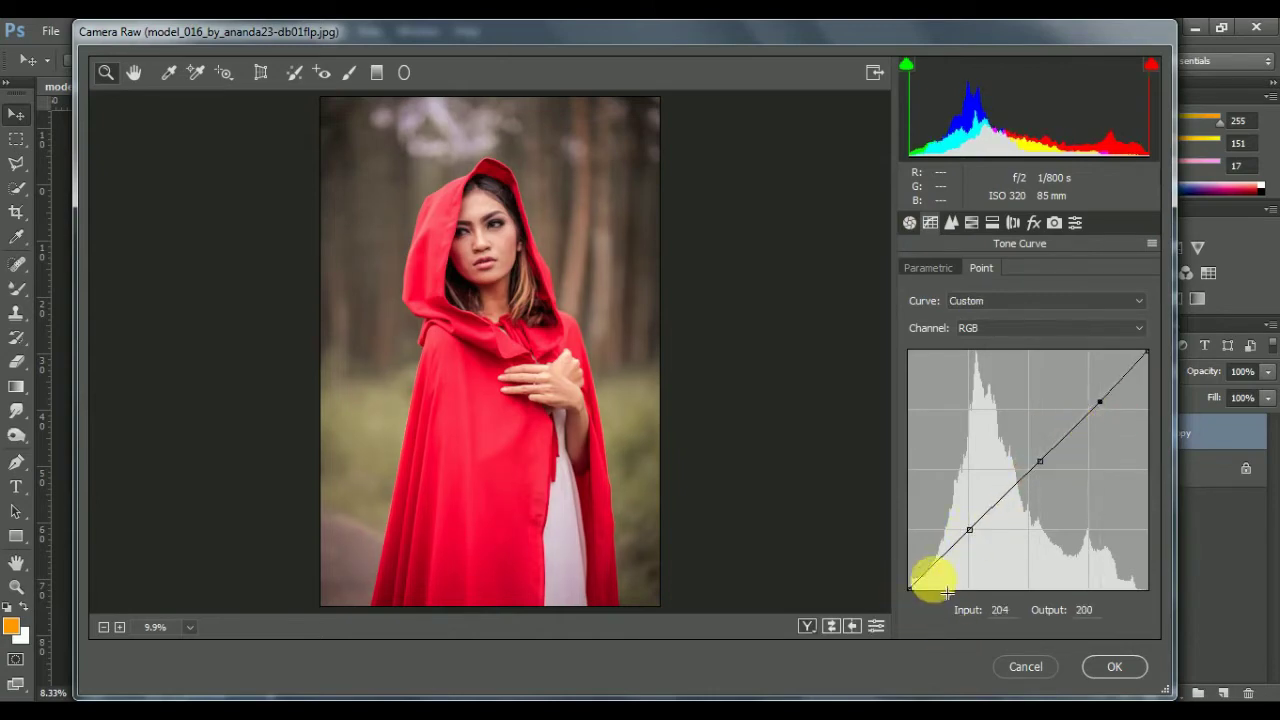
drag(919, 592, 918, 576)
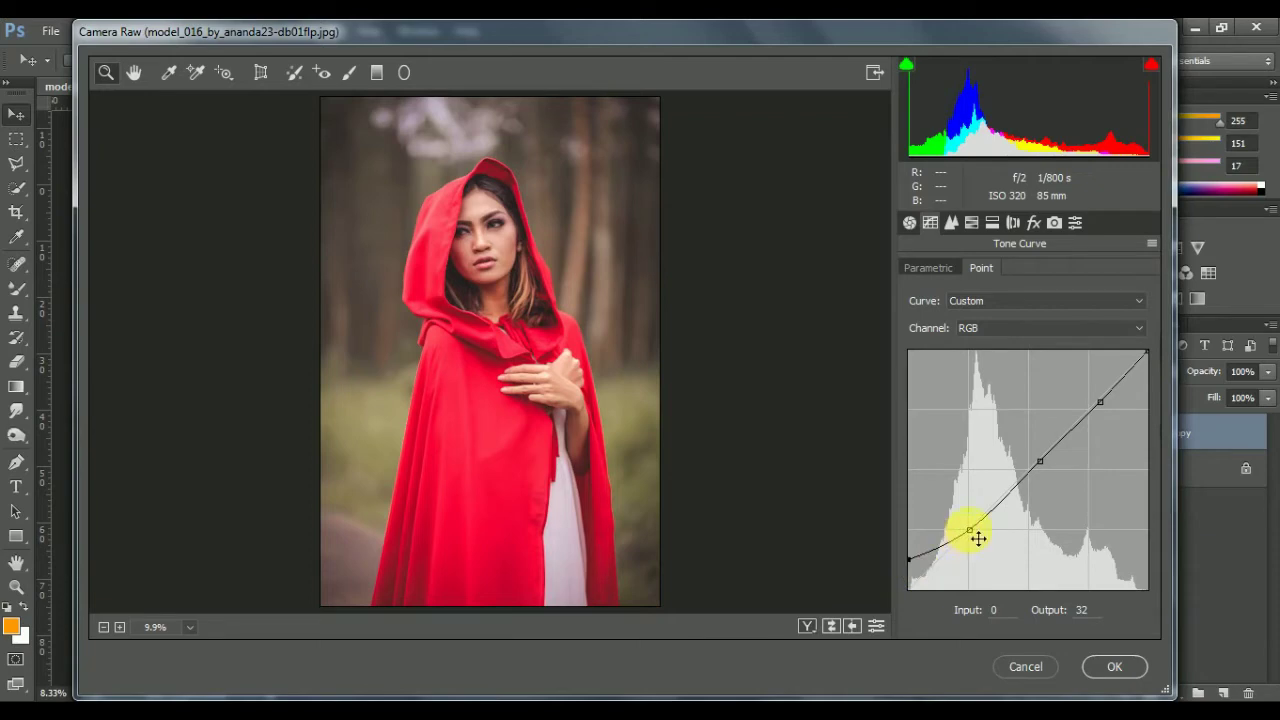
drag(1049, 469, 1050, 463)
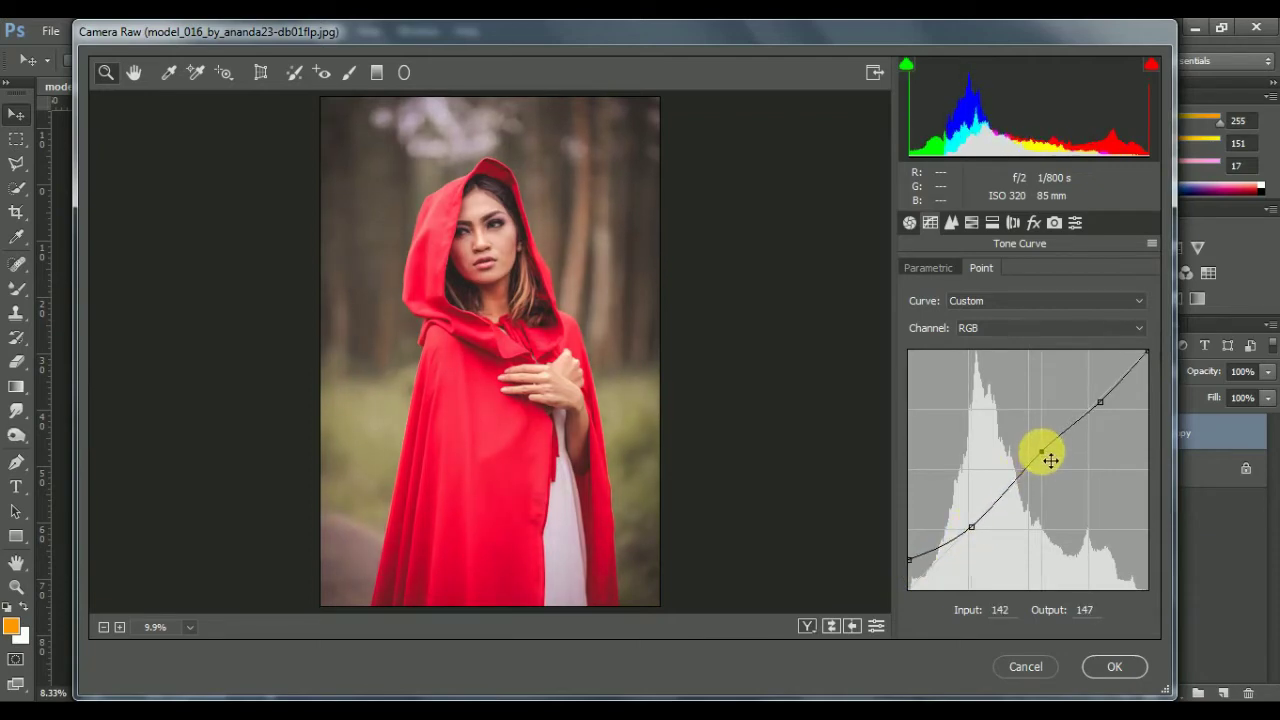
mouse_move(1108, 410)
mouse_down()
mouse_move(1114, 421)
mouse_move(1111, 394)
mouse_up()
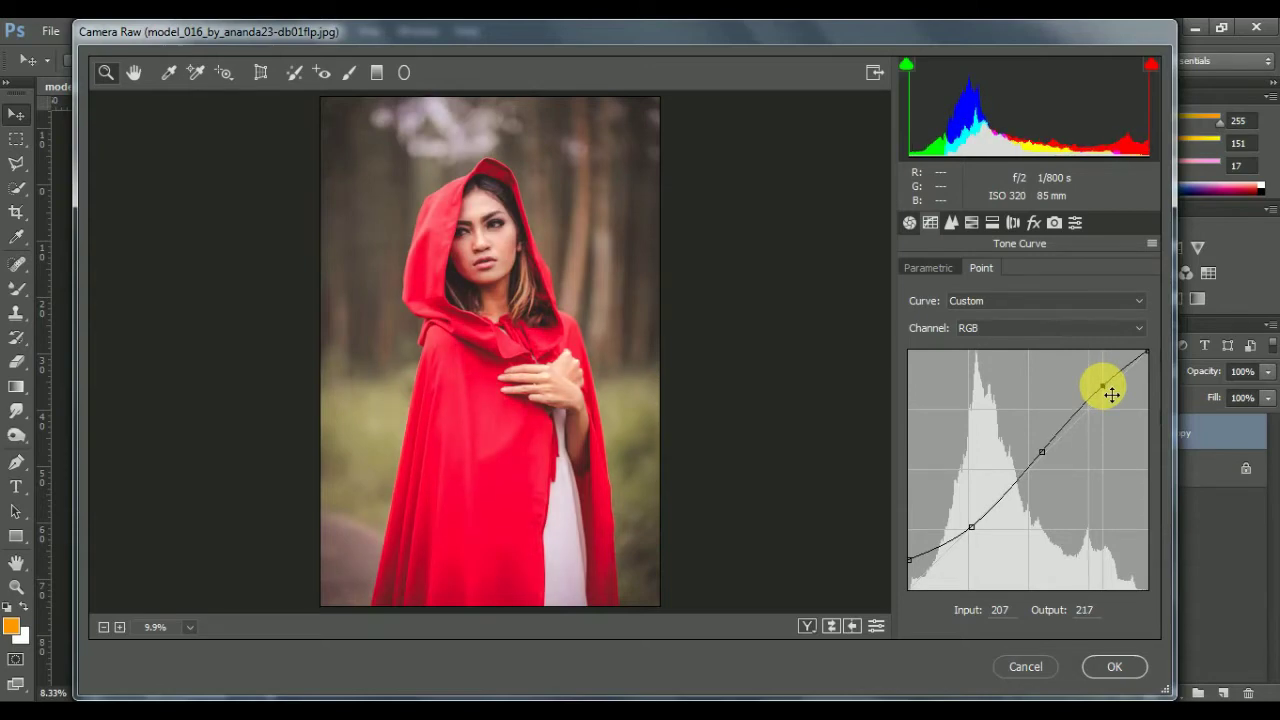
Refine the RGB S-curve points and lower the white endpoint to output 251
drag(982, 536, 989, 533)
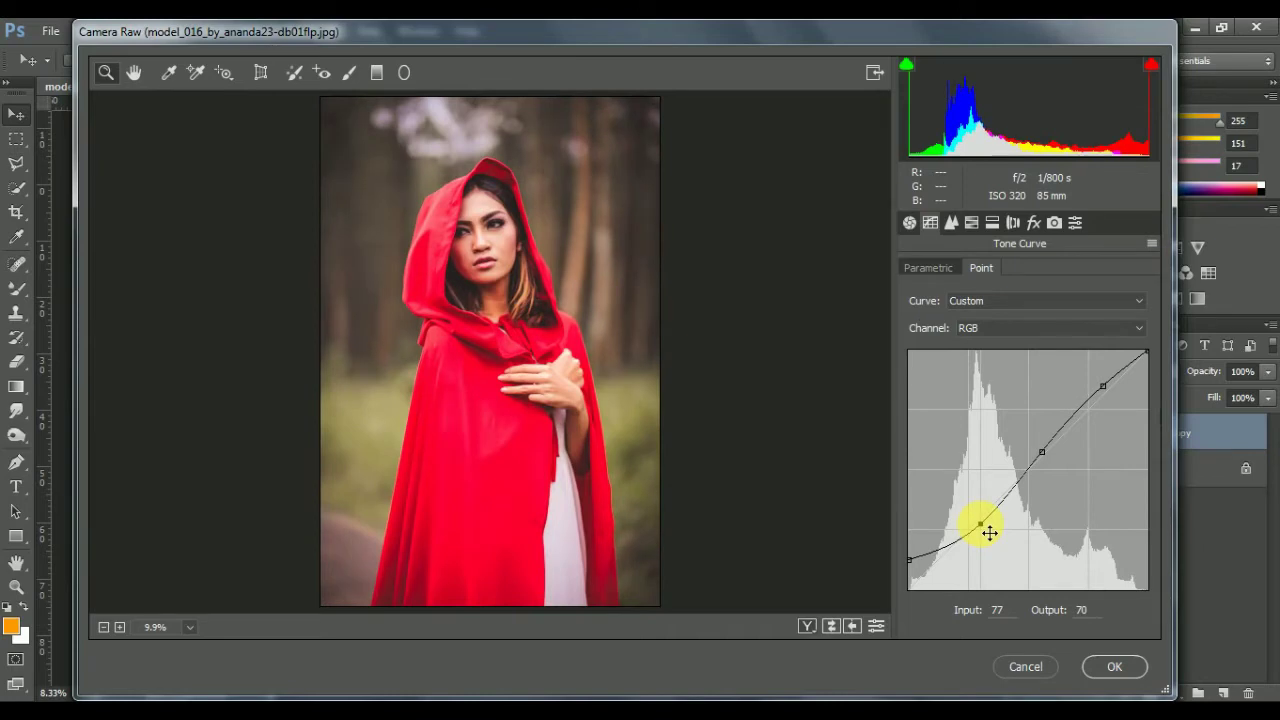
drag(910, 560, 913, 554)
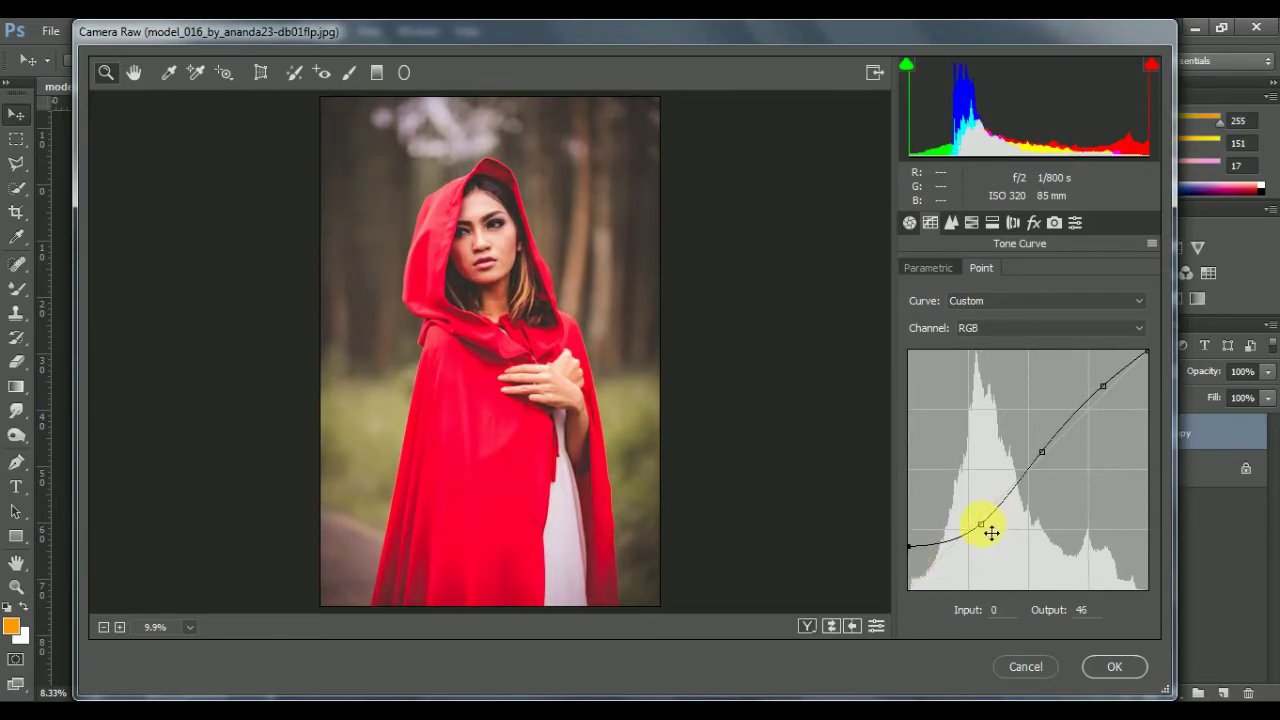
drag(990, 528, 995, 523)
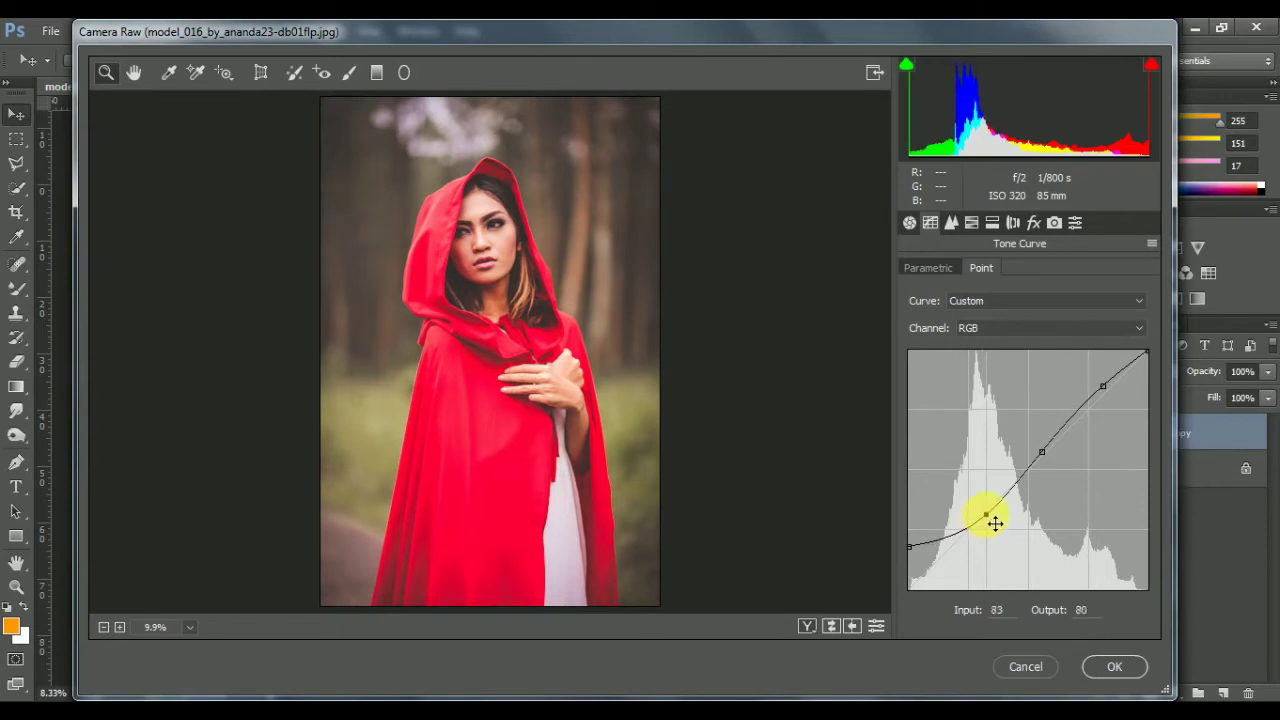
click(1044, 453)
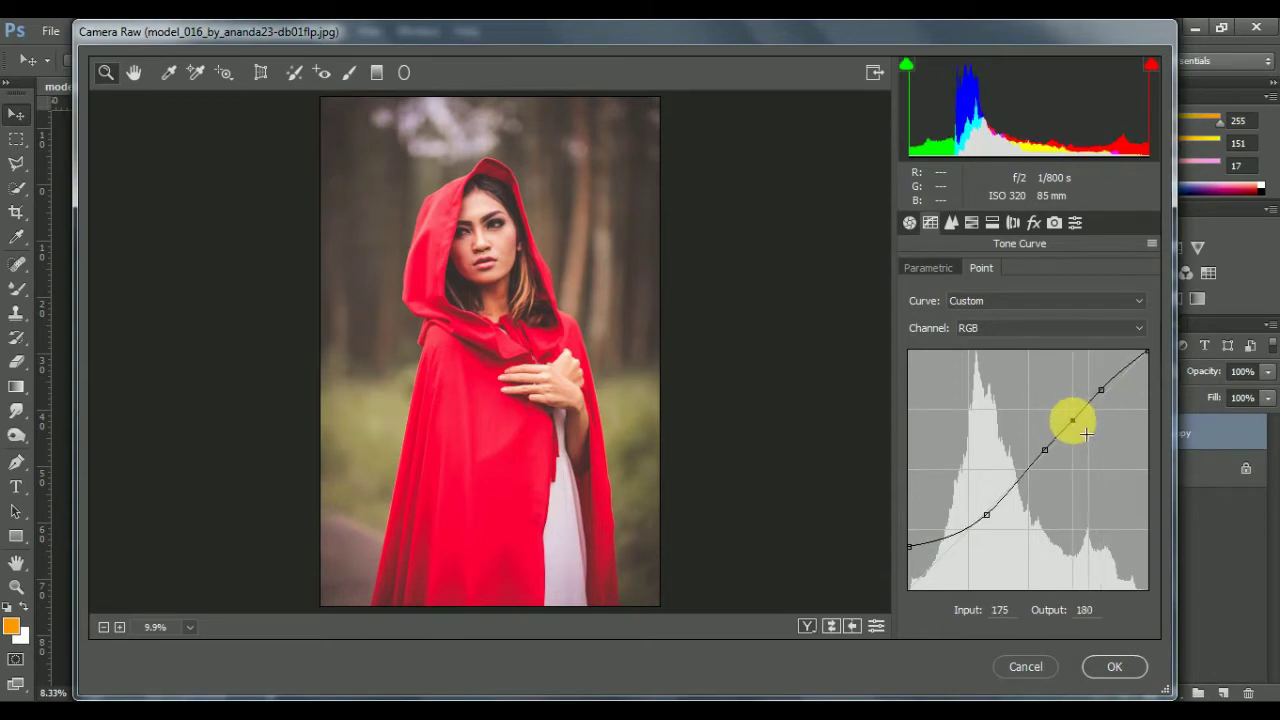
mouse_move(1113, 399)
mouse_down()
mouse_move(1111, 382)
mouse_move(1126, 385)
mouse_up()
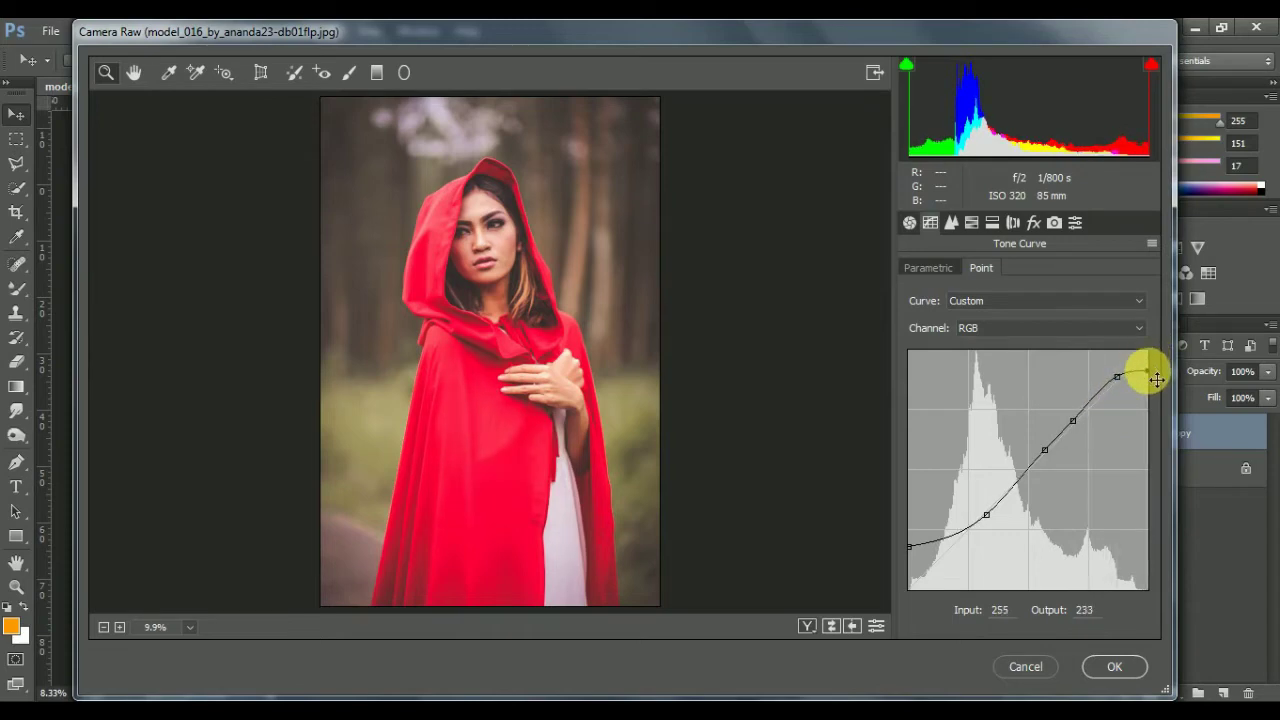
mouse_move(1156, 379)
mouse_down()
mouse_move(1157, 393)
mouse_move(1165, 368)
mouse_up()
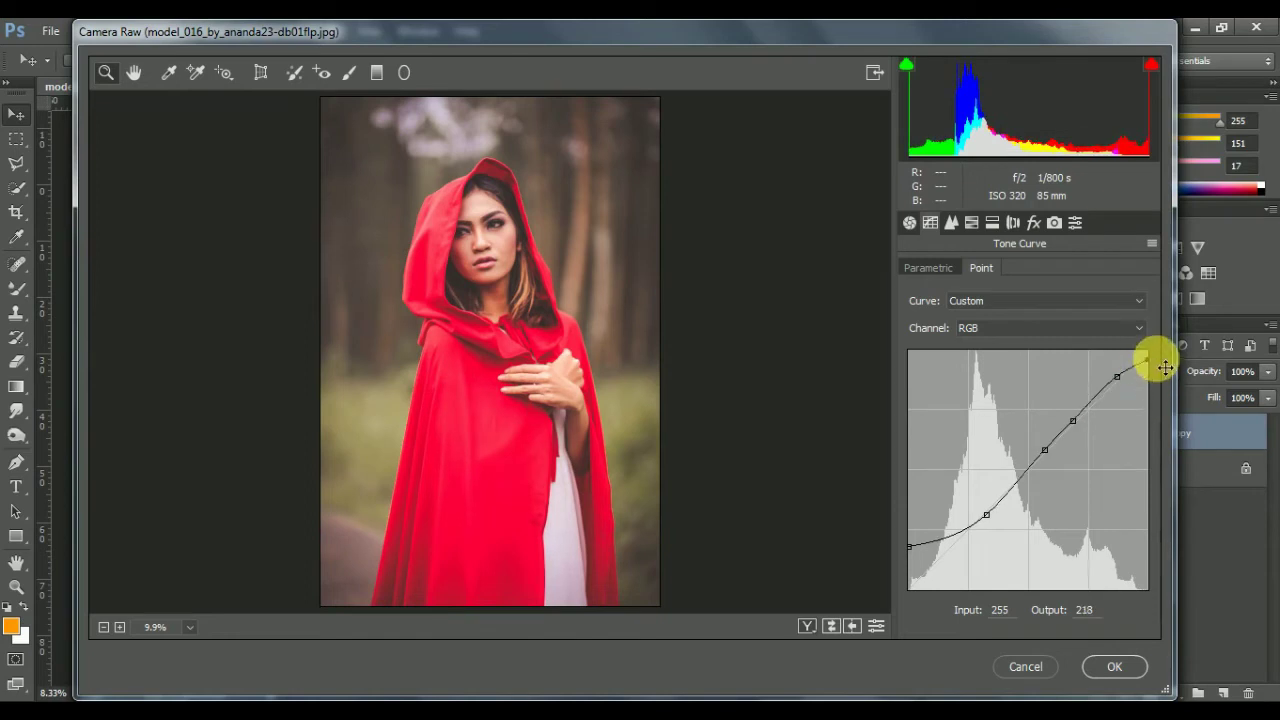
click(1123, 328)
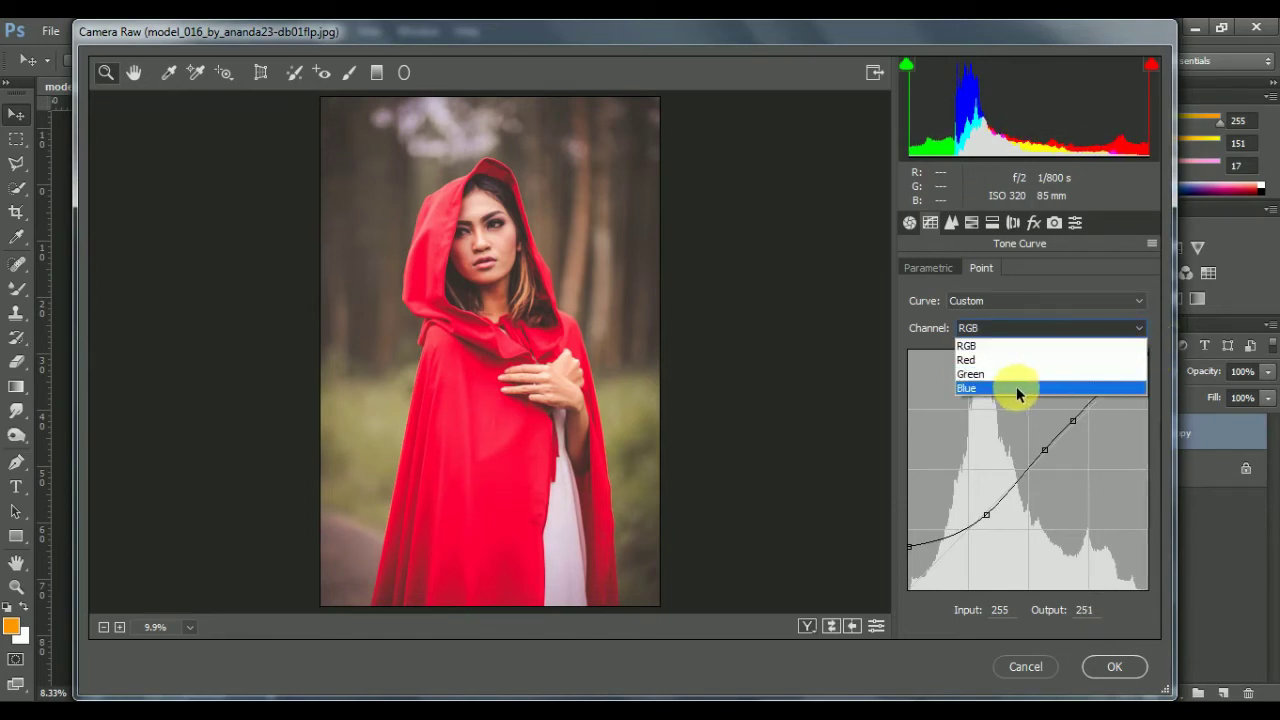
Add three points to the Blue curve, lift its shadows, and move the top end to input 246
click(1016, 390)
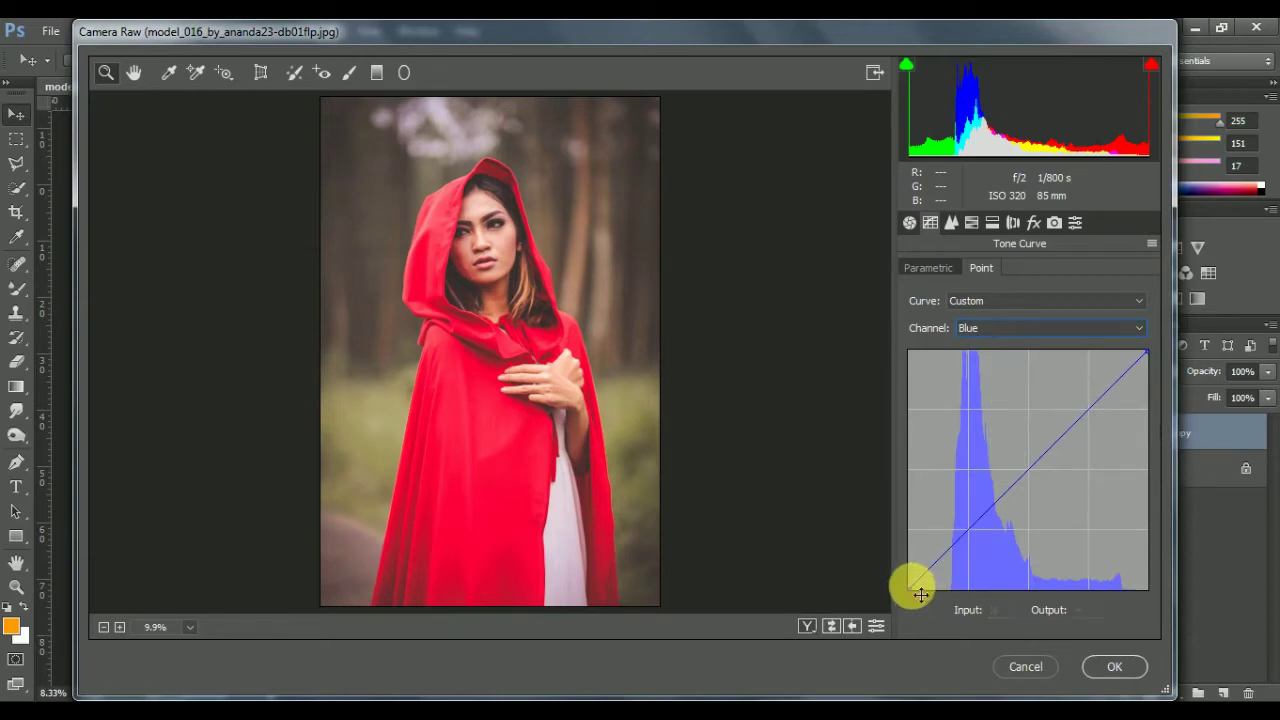
click(962, 530)
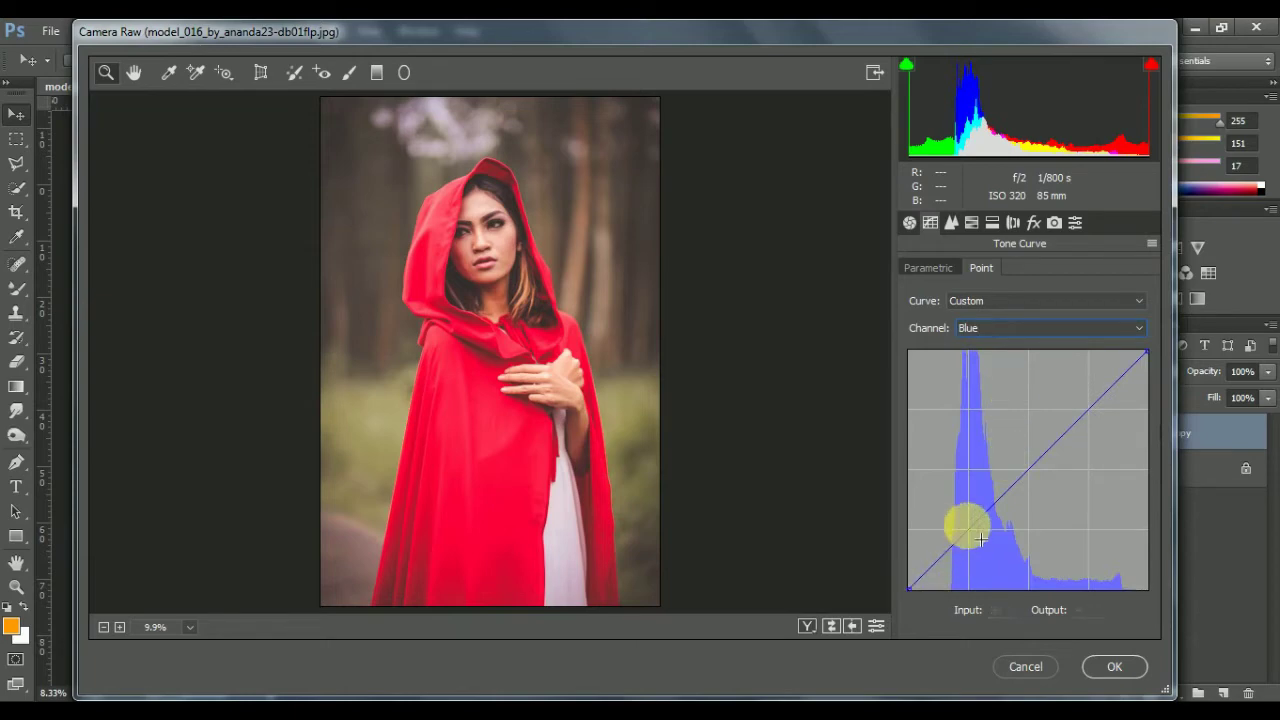
click(1043, 457)
click(1100, 397)
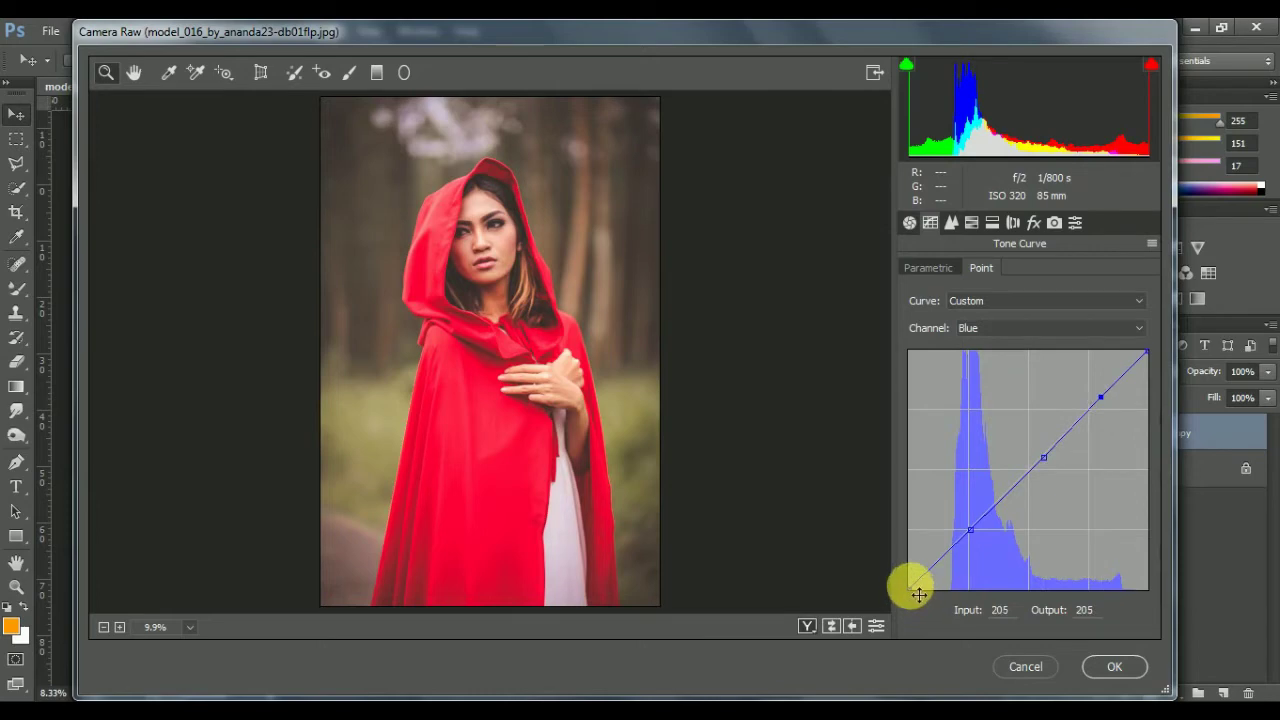
drag(917, 594, 910, 575)
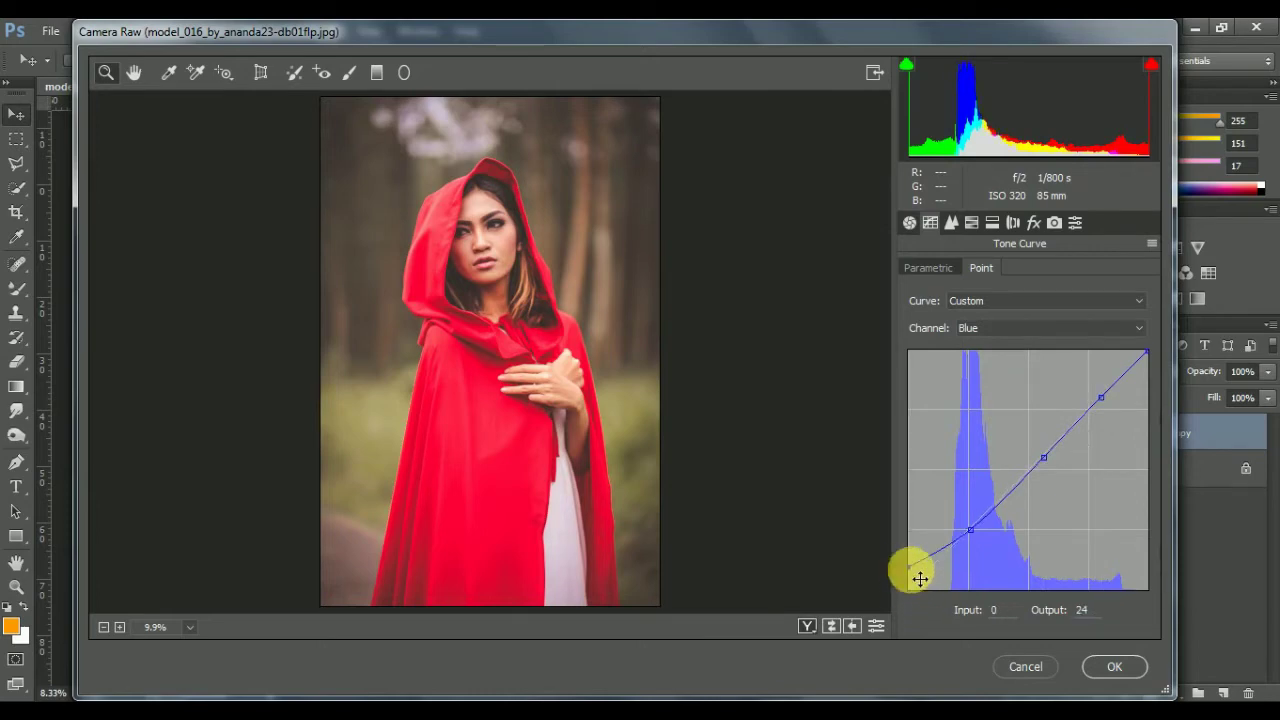
mouse_move(909, 578)
mouse_down()
mouse_move(895, 601)
mouse_move(895, 584)
mouse_up()
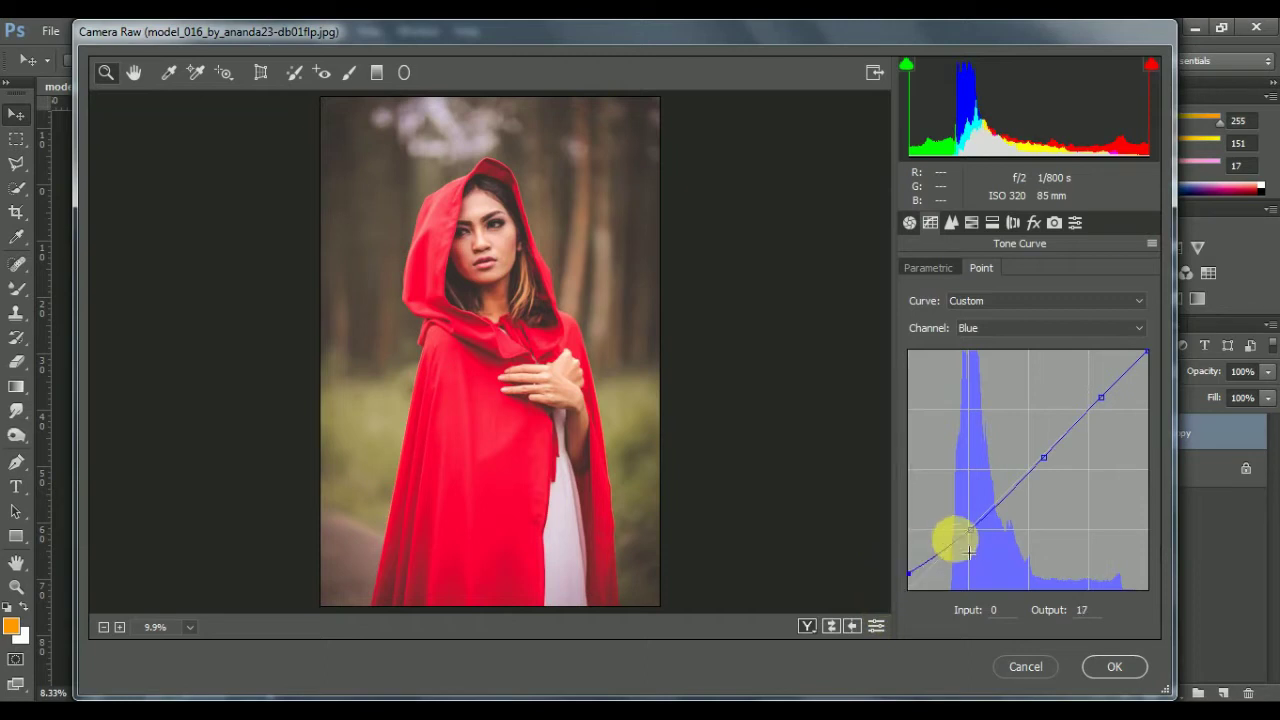
drag(974, 531, 982, 531)
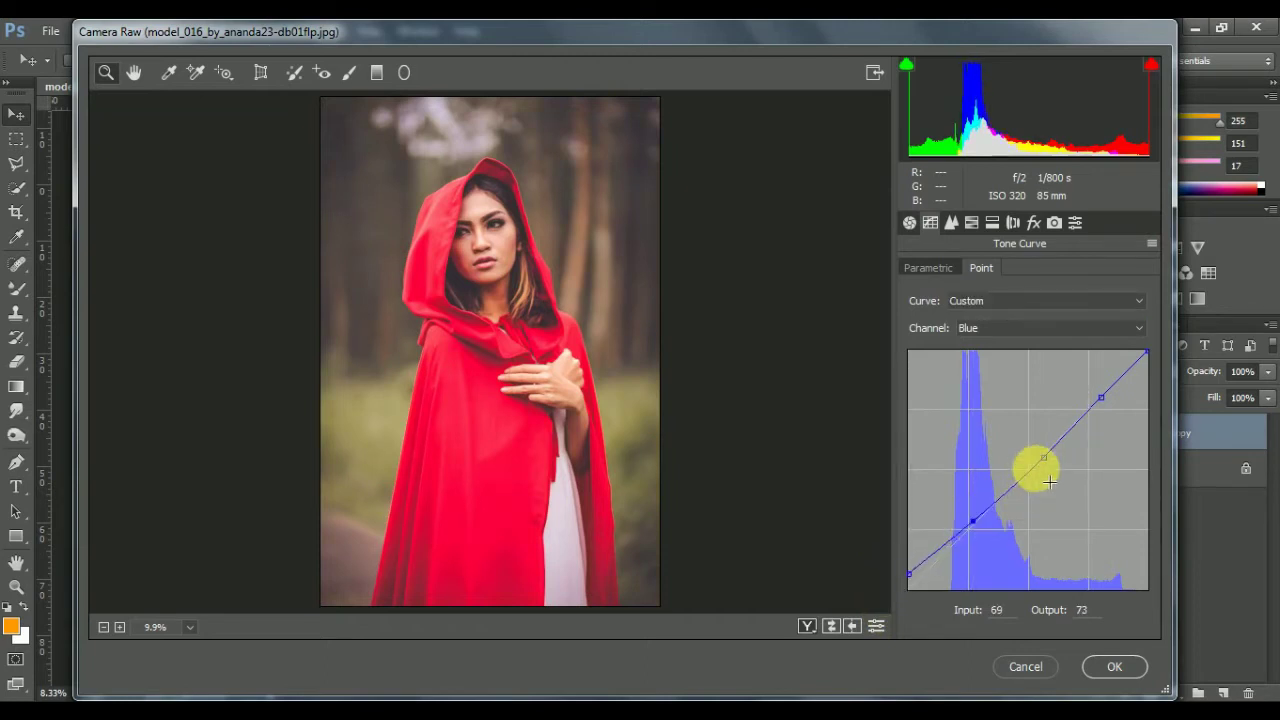
click(1052, 457)
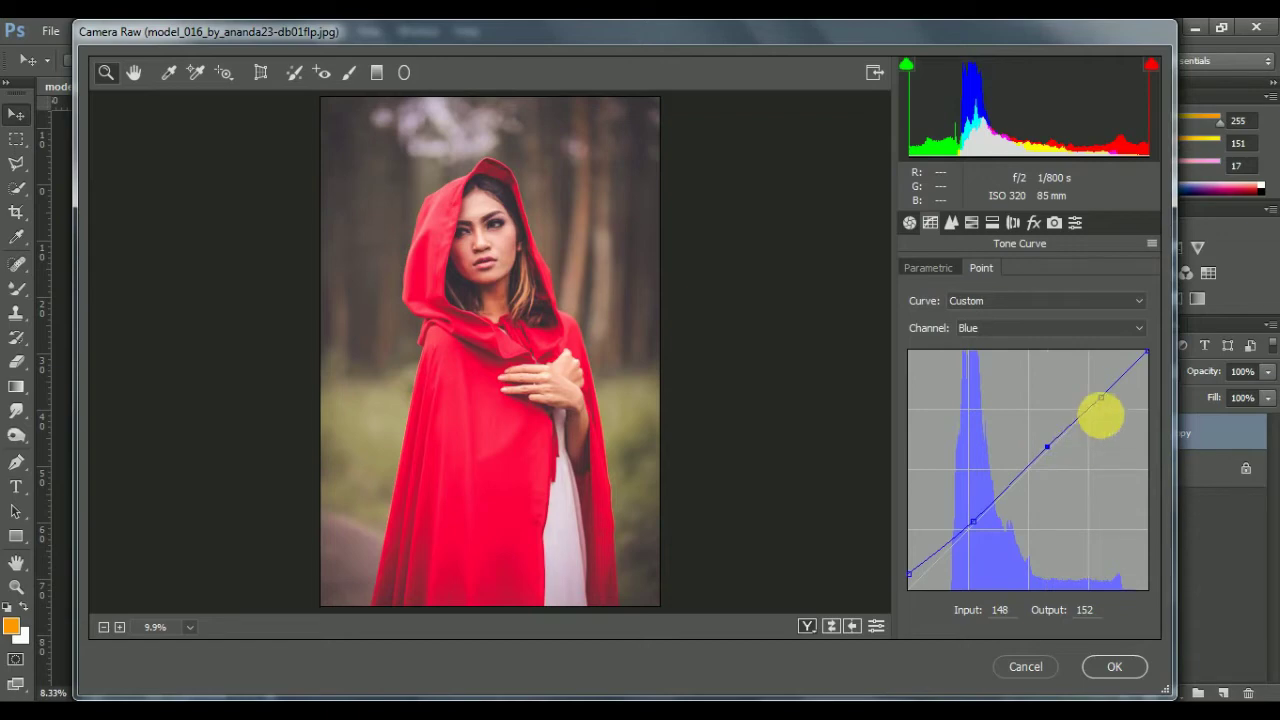
click(1144, 352)
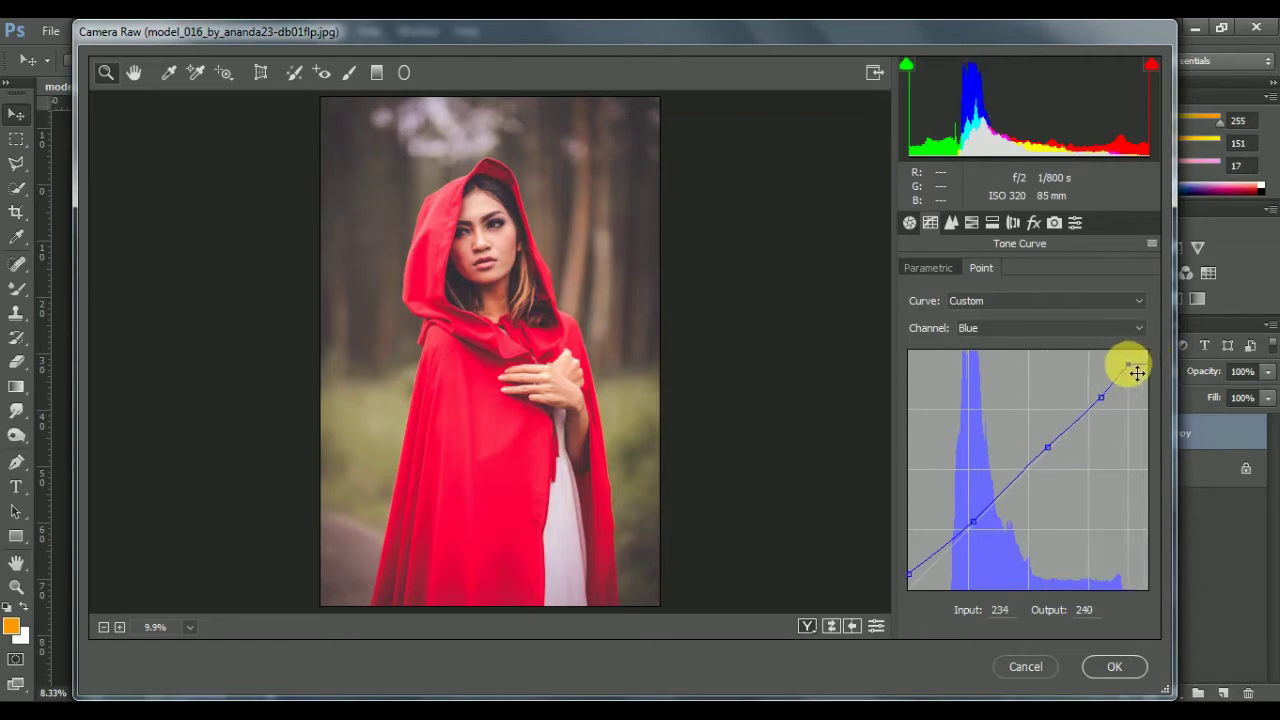
drag(1141, 374, 1164, 357)
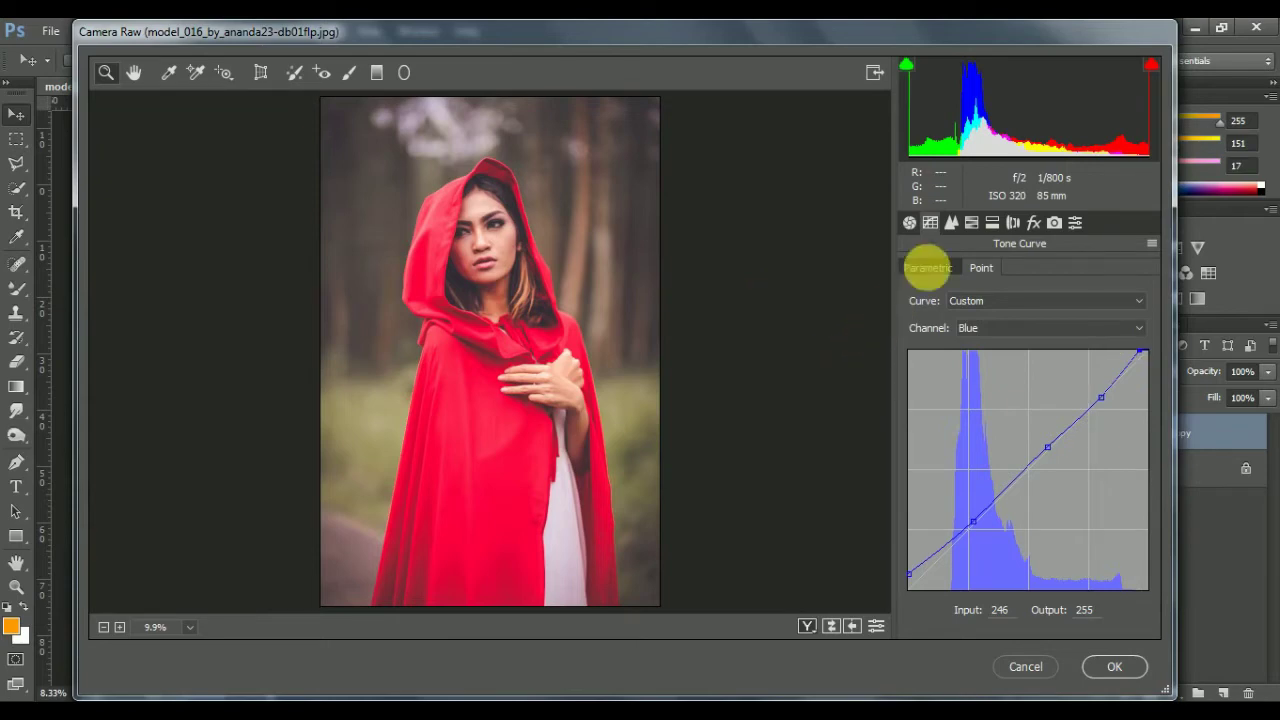
click(909, 222)
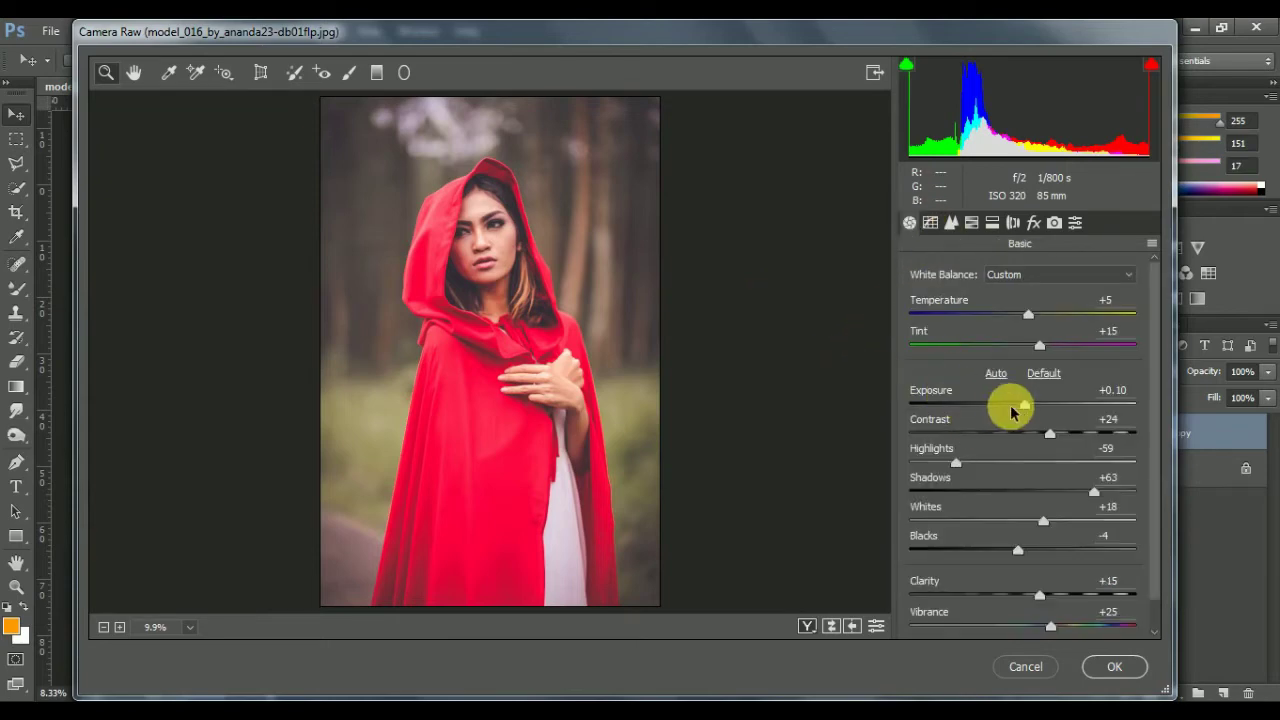
Set Exposure +0.25, Highlights -80, Shadows +90 and Whites +23
drag(1027, 408, 1032, 408)
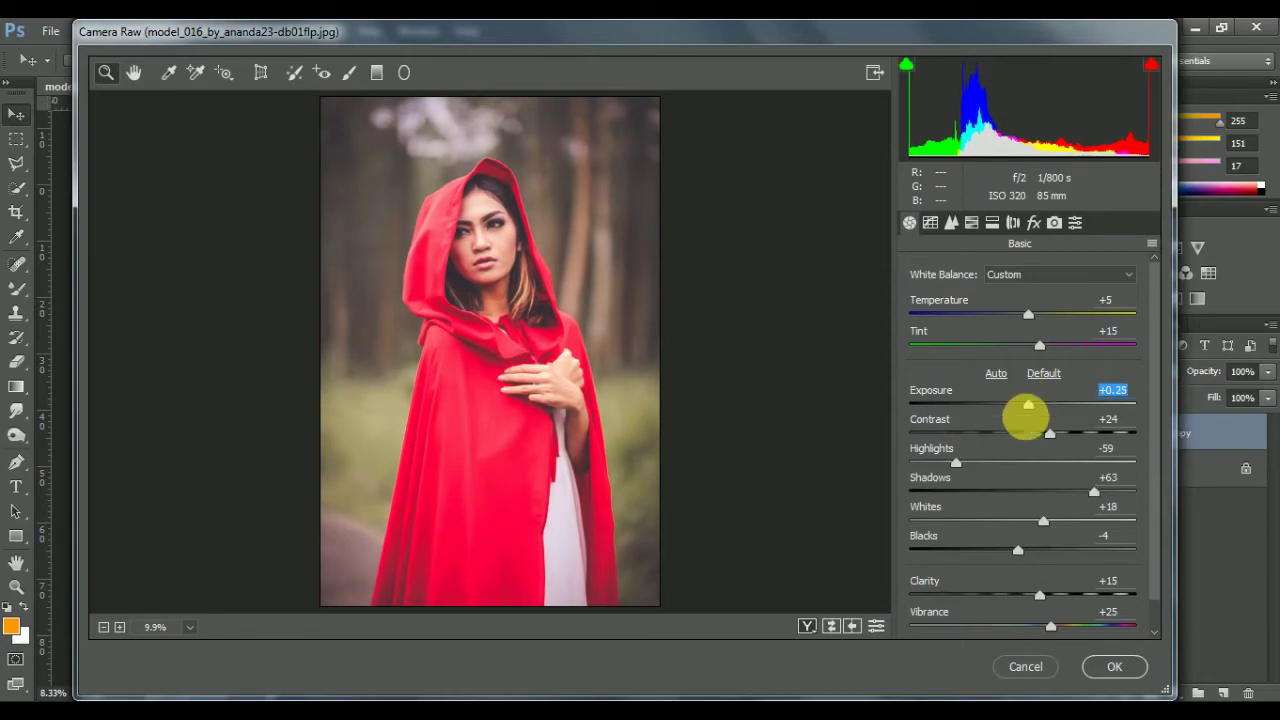
drag(955, 465, 933, 463)
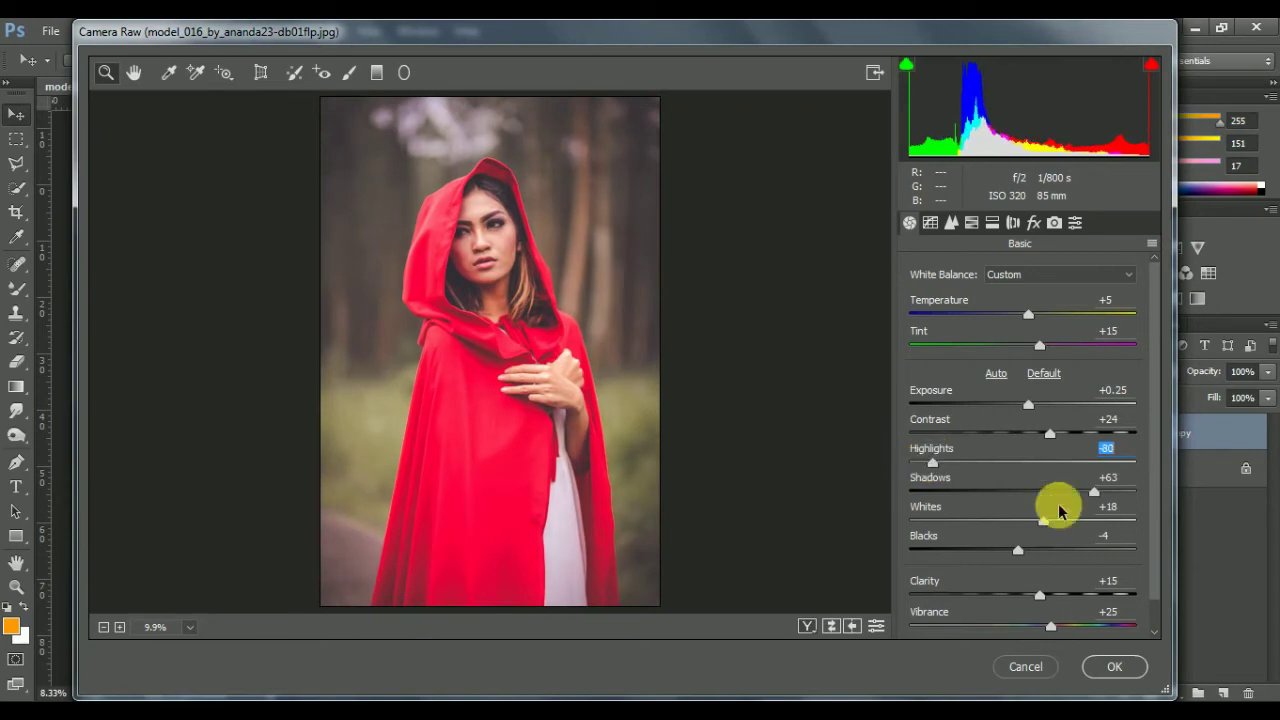
drag(1094, 492, 1118, 493)
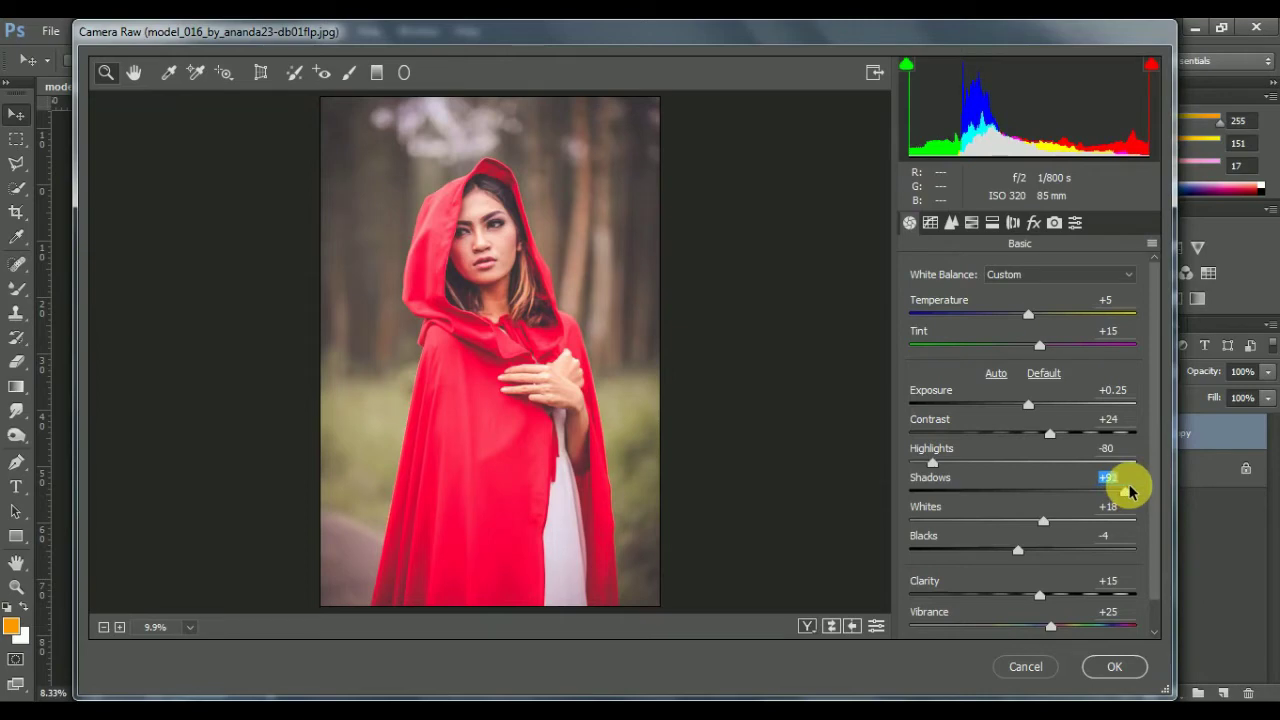
drag(1066, 527, 1063, 527)
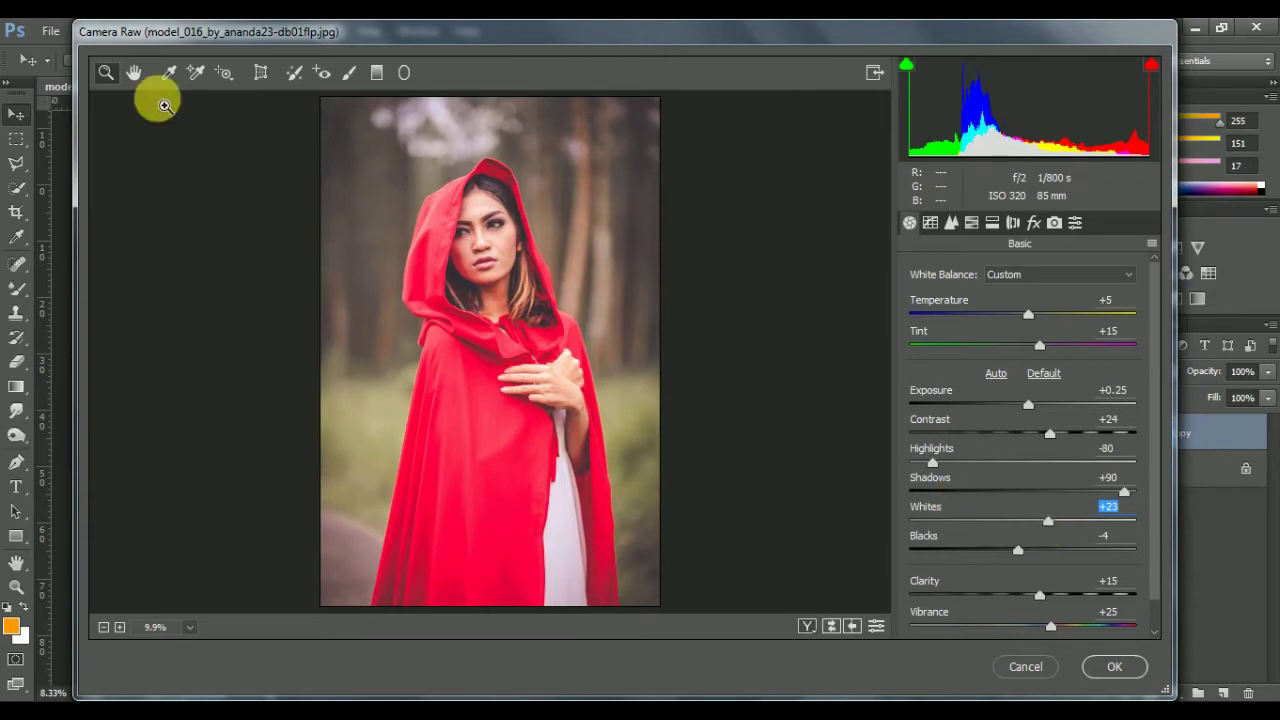
click(375, 73)
Draw graduated filters over the left side and upper left, darkening the left one to -0.90 exposure
mouse_move(300, 373)
mouse_down()
mouse_move(428, 314)
mouse_move(455, 335)
mouse_up()
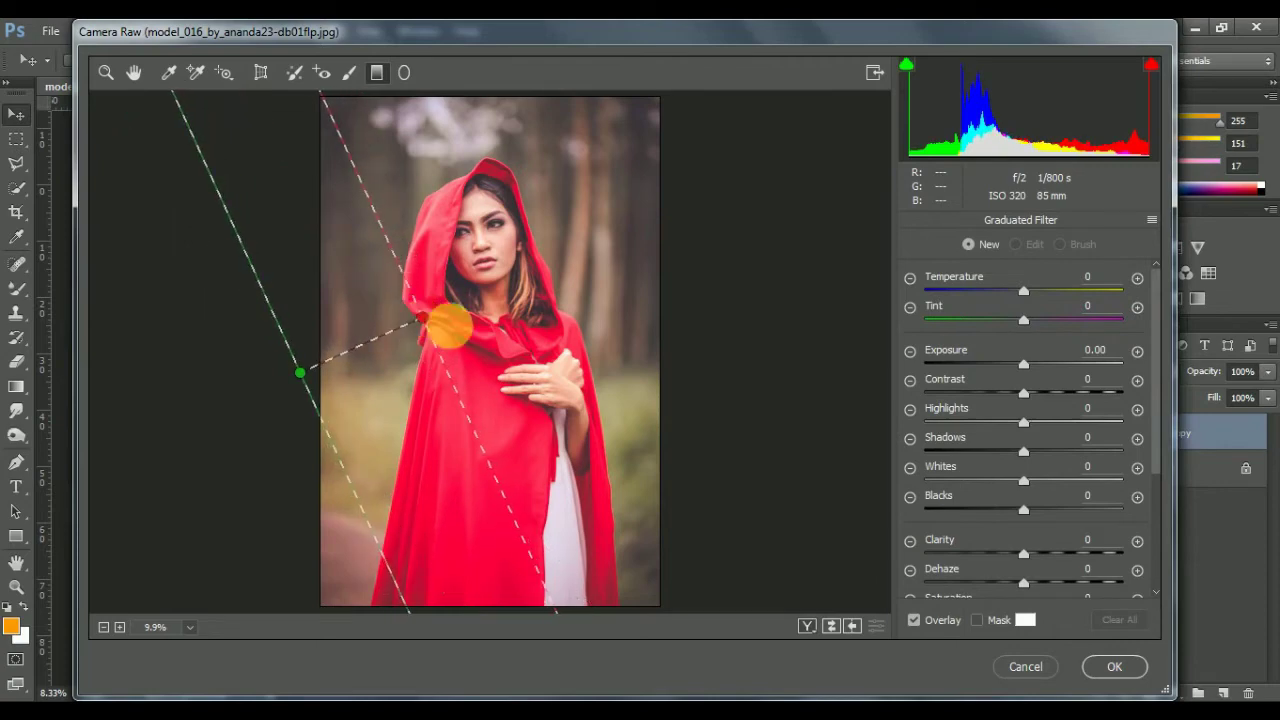
drag(455, 335, 425, 320)
drag(1014, 357, 998, 368)
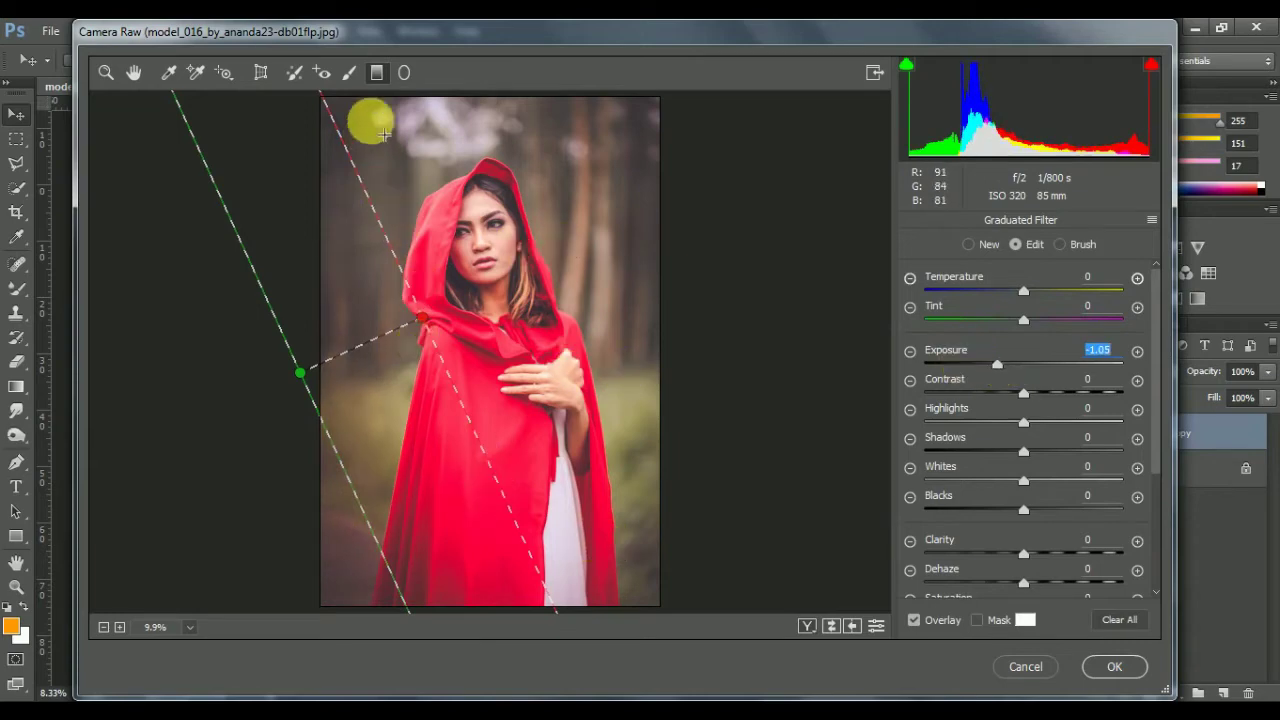
drag(351, 184, 457, 204)
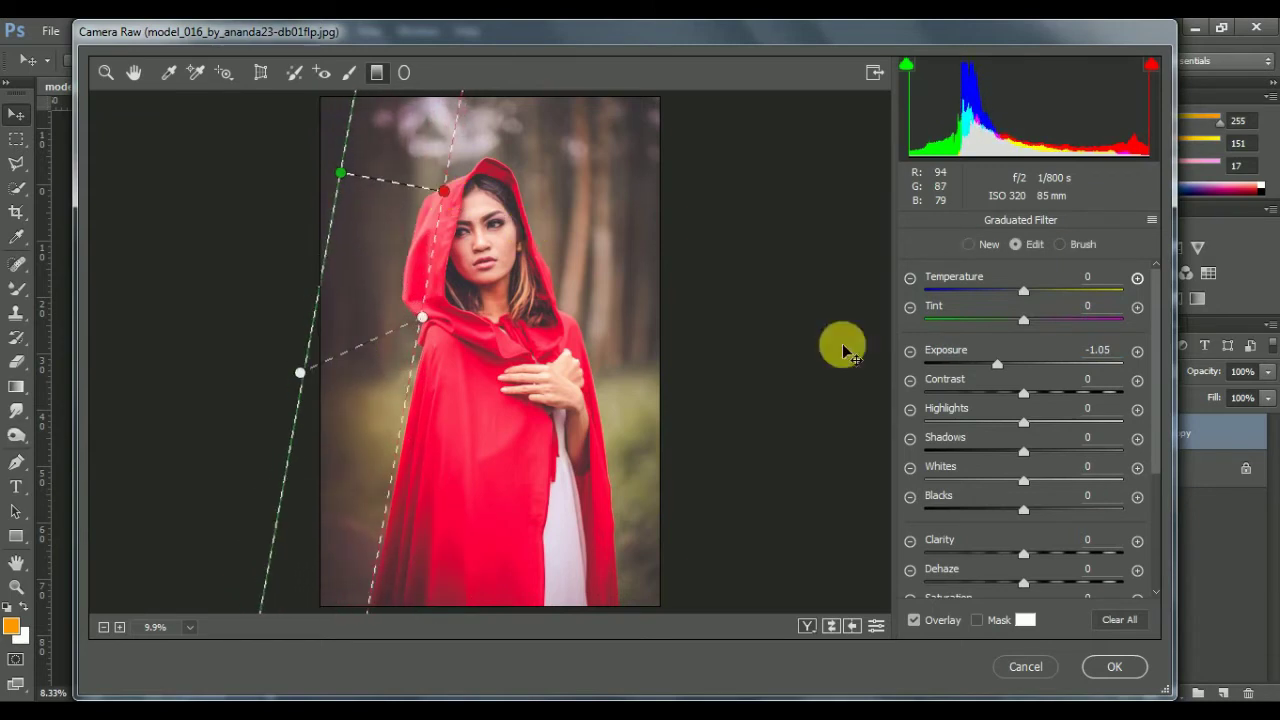
drag(1000, 364, 1007, 370)
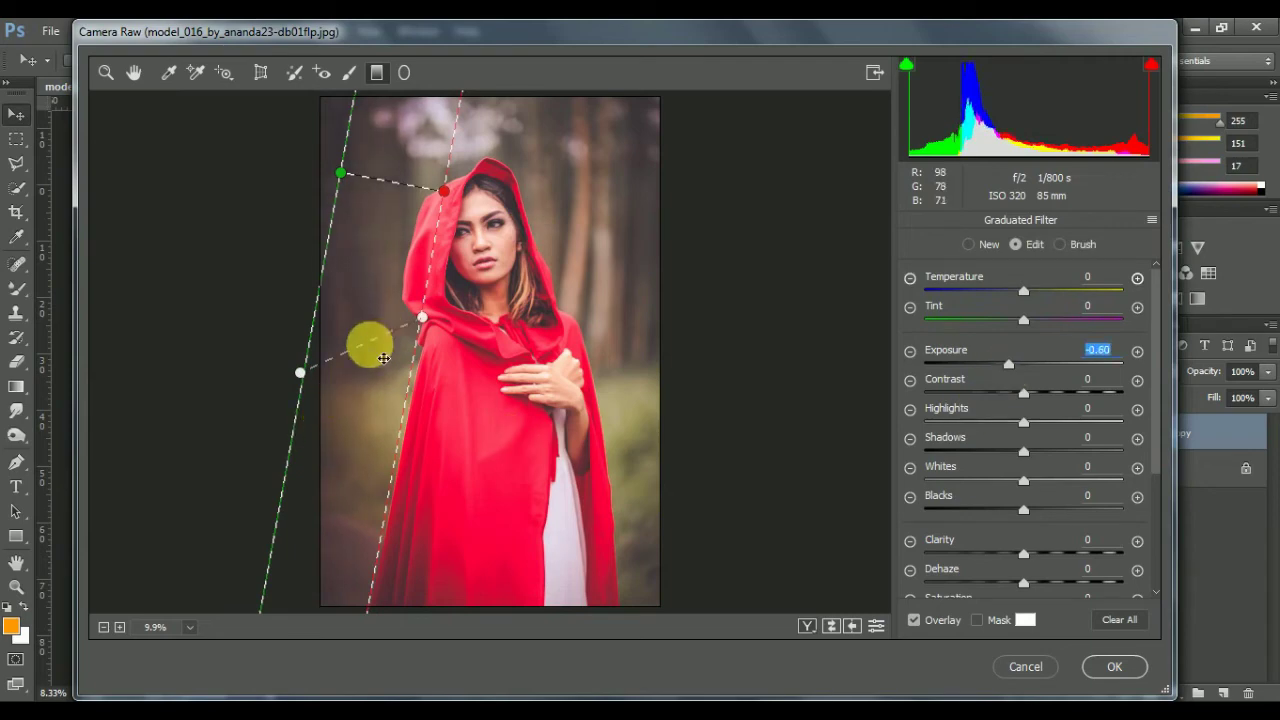
click(300, 372)
Tilt, shift and rotate the left graduated filter closer to vertical
click(300, 372)
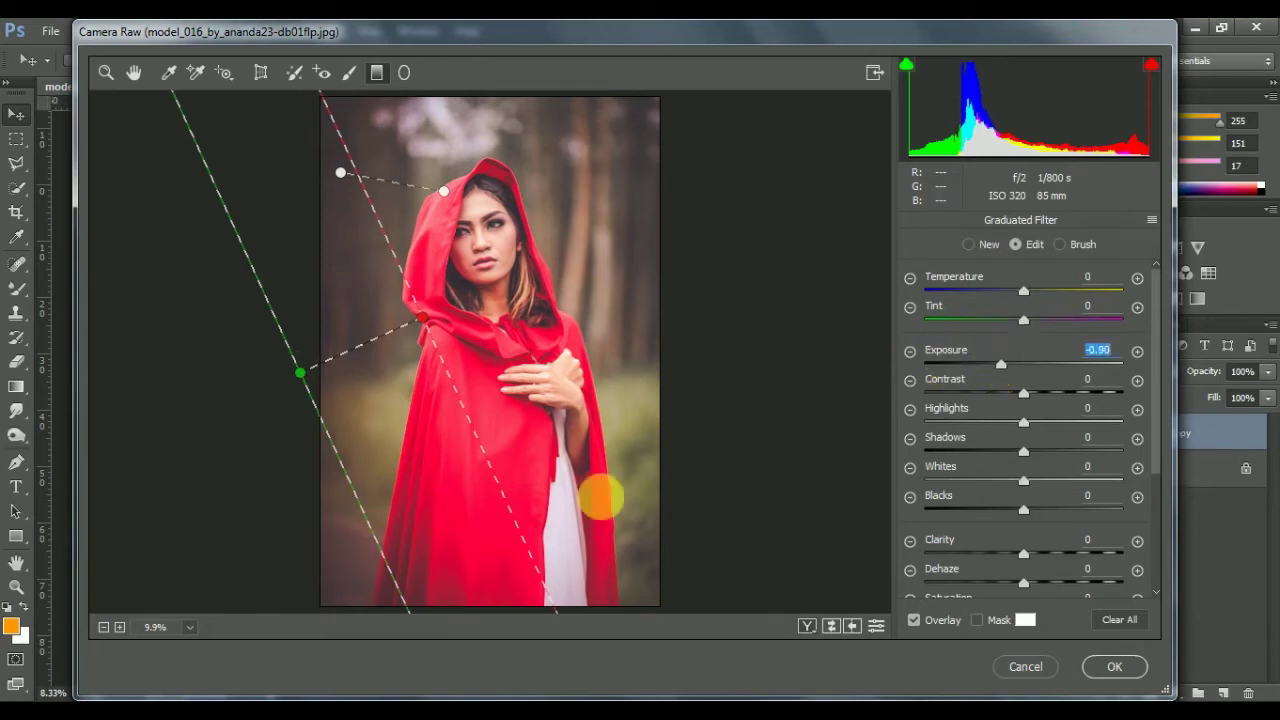
drag(395, 590, 368, 594)
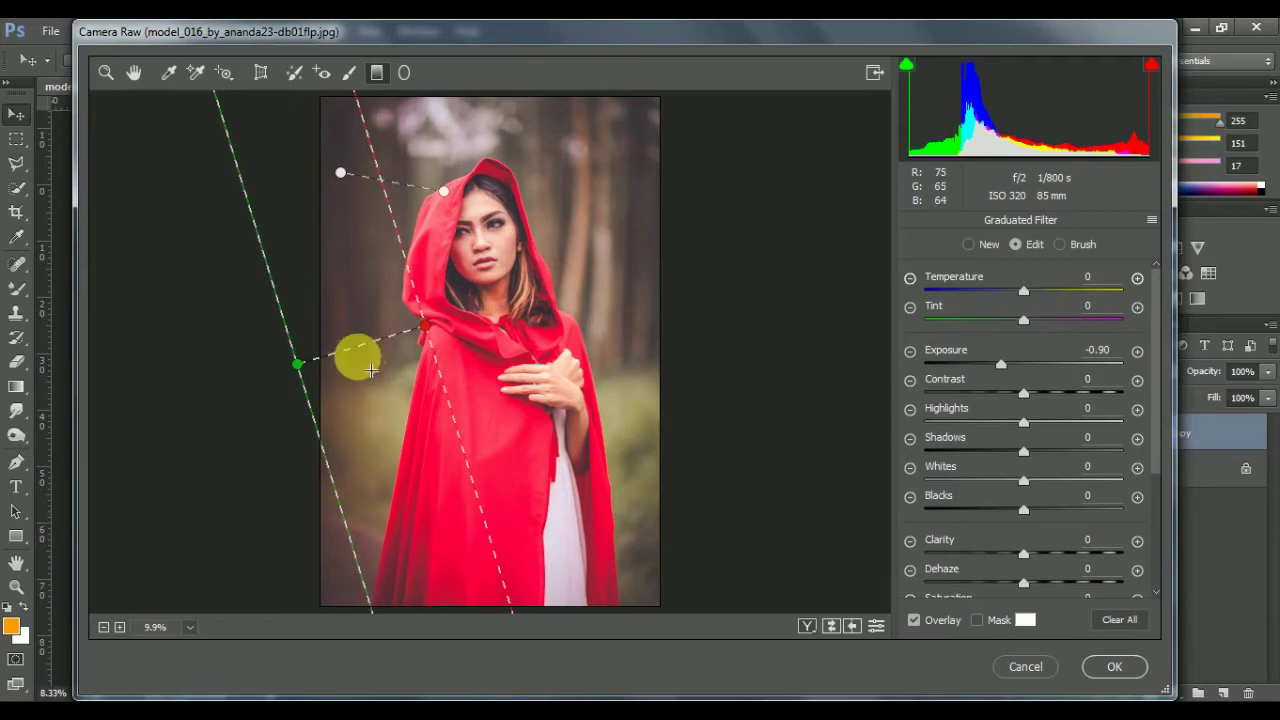
mouse_move(369, 363)
mouse_down()
mouse_move(382, 360)
mouse_move(370, 363)
mouse_up()
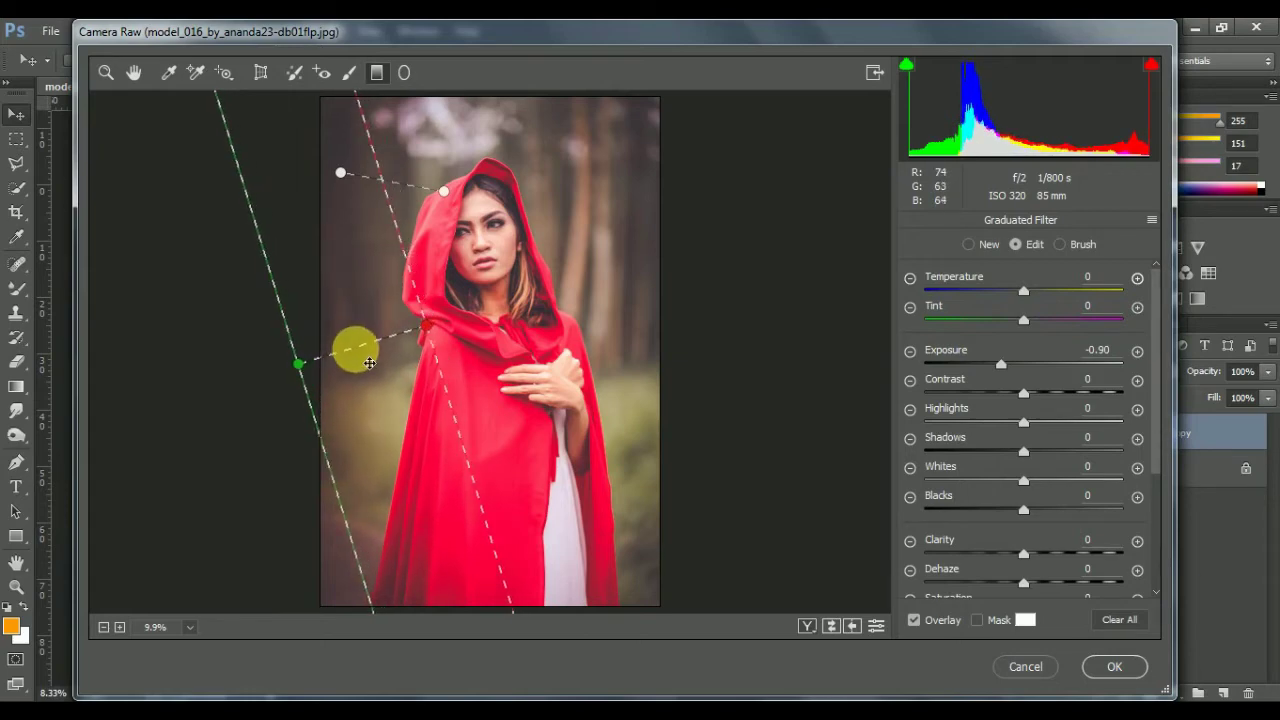
drag(442, 391, 444, 416)
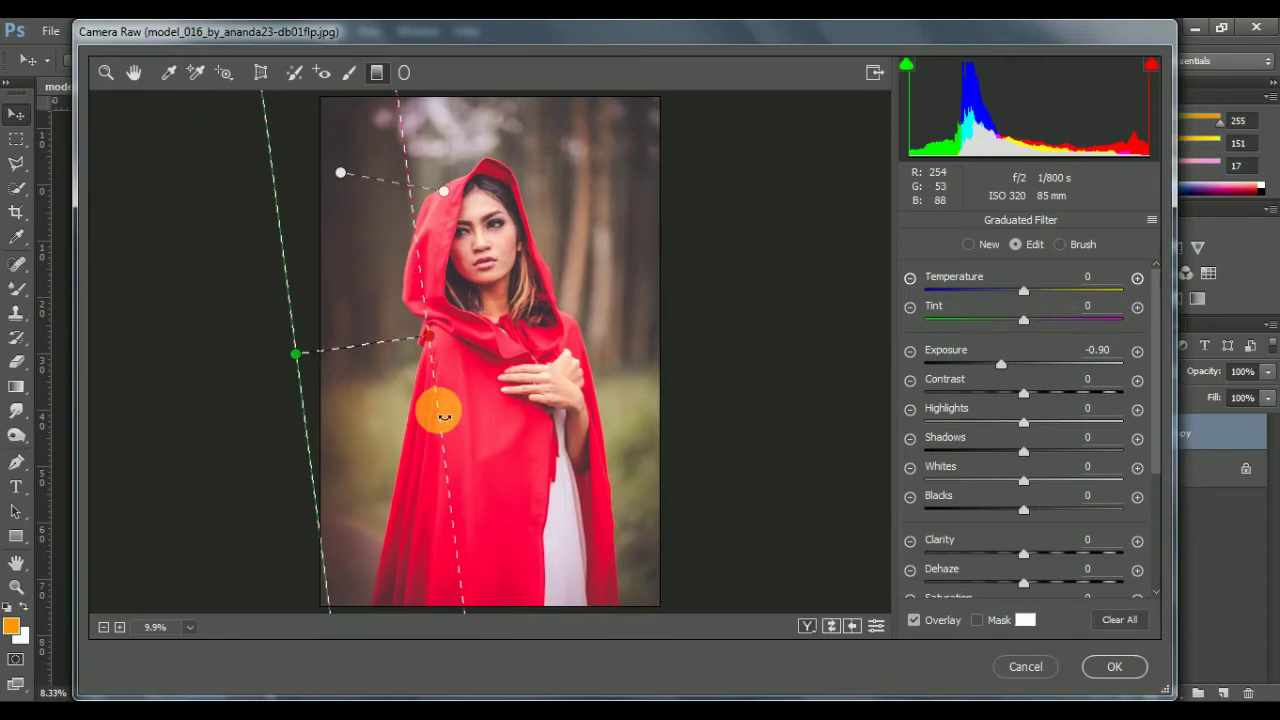
click(674, 551)
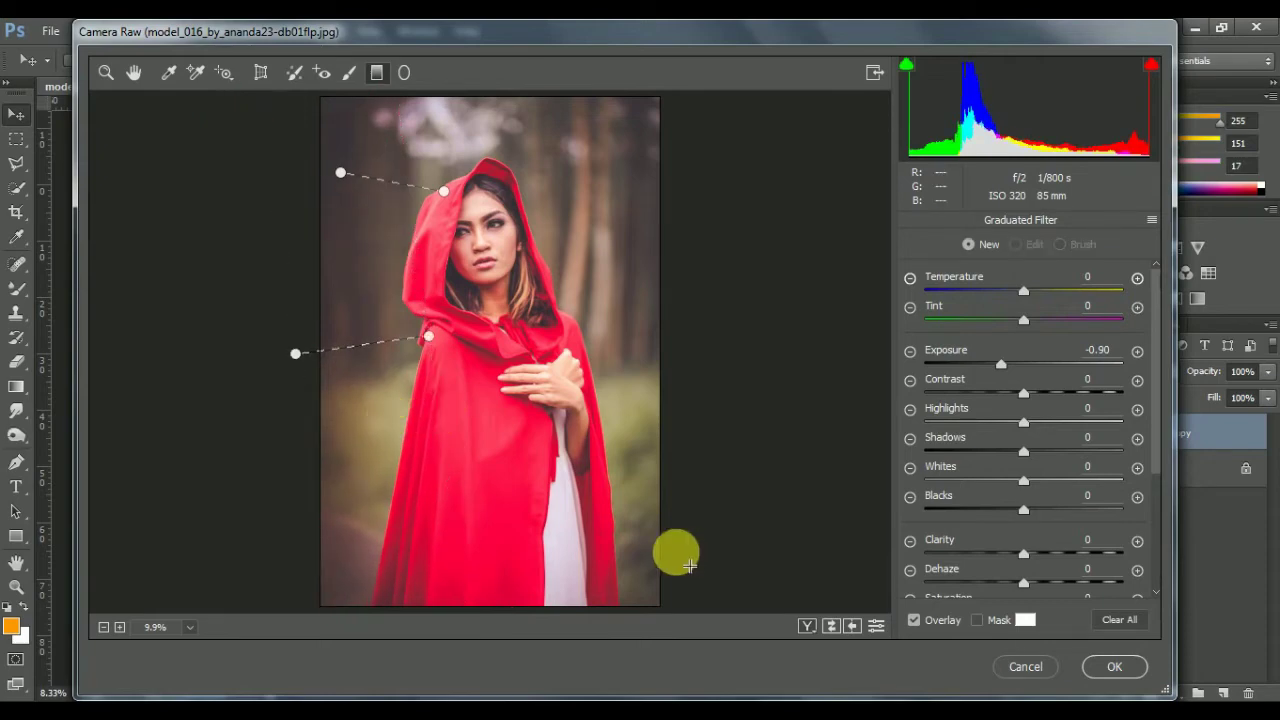
Draw a graduated filter darkening the lower-right corner at -1.05 exposure
mouse_move(651, 570)
mouse_down()
mouse_move(649, 517)
mouse_move(570, 380)
mouse_move(480, 386)
mouse_move(437, 466)
mouse_move(444, 478)
mouse_move(428, 443)
mouse_move(436, 450)
mouse_up()
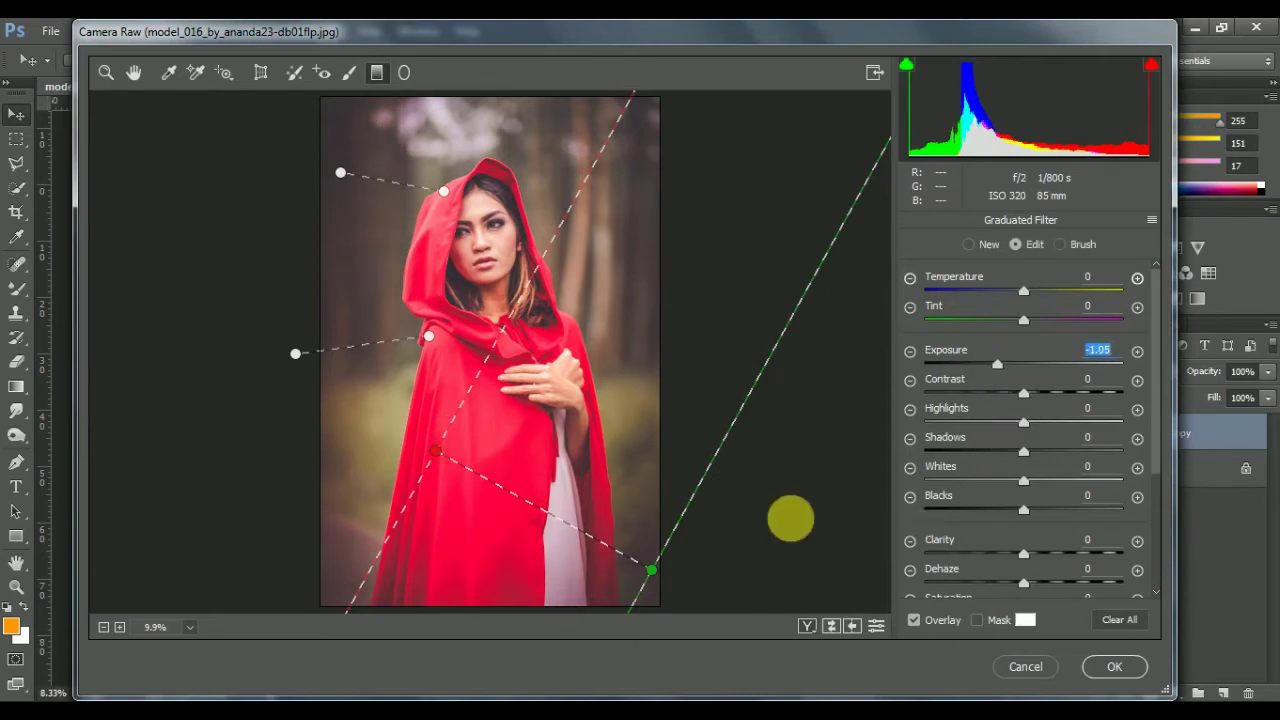
click(984, 245)
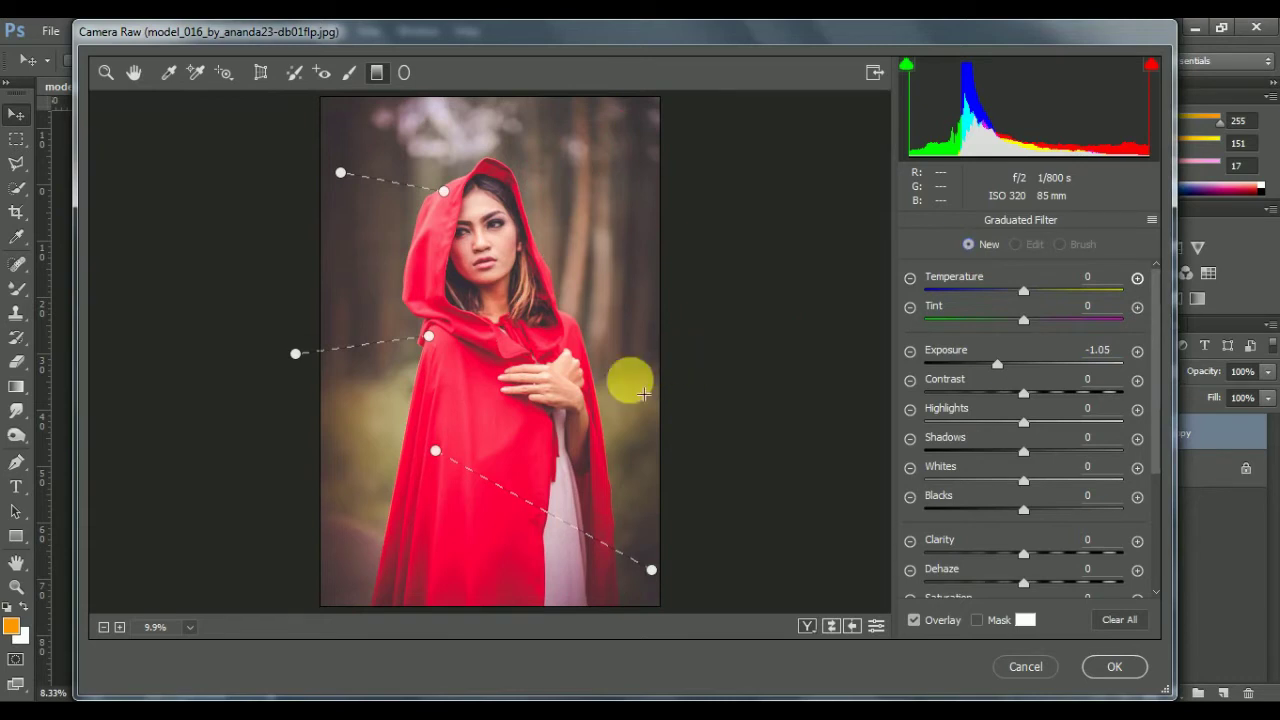
click(404, 72)
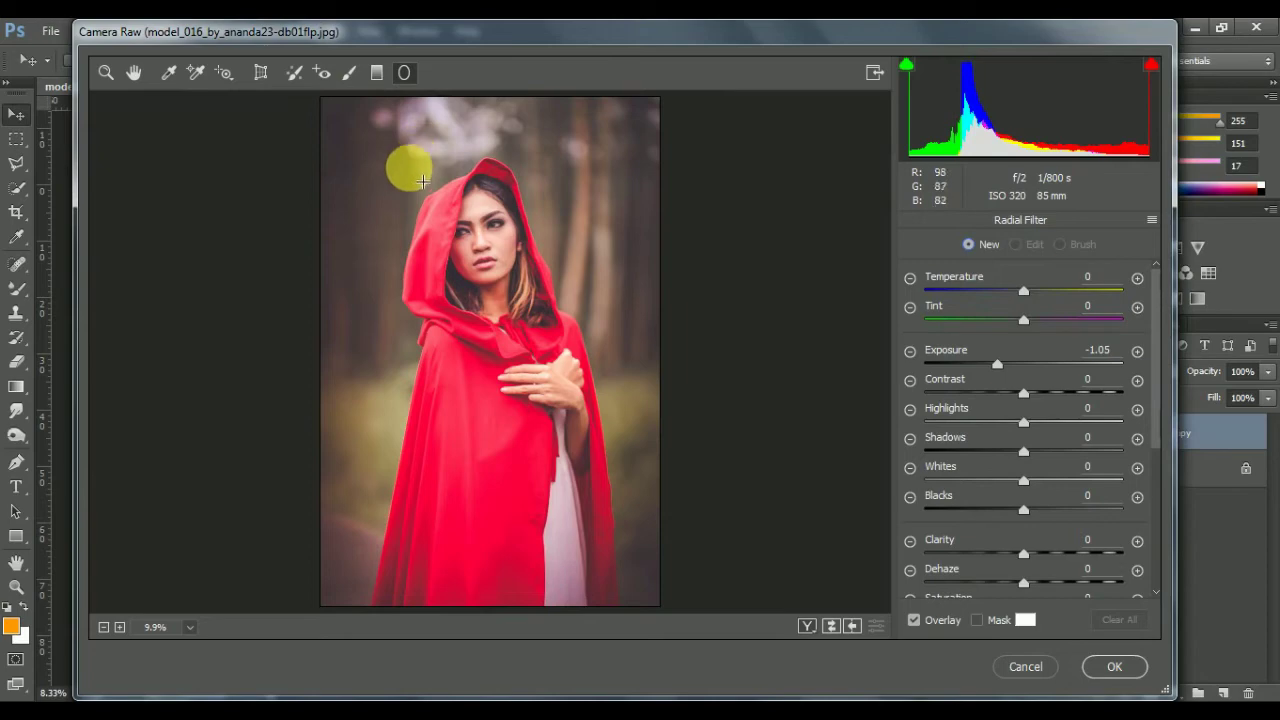
Draw a radial filter and shape it into an upright oval centred on the woman
mouse_move(429, 206)
mouse_down()
mouse_move(598, 393)
mouse_move(563, 345)
mouse_up()
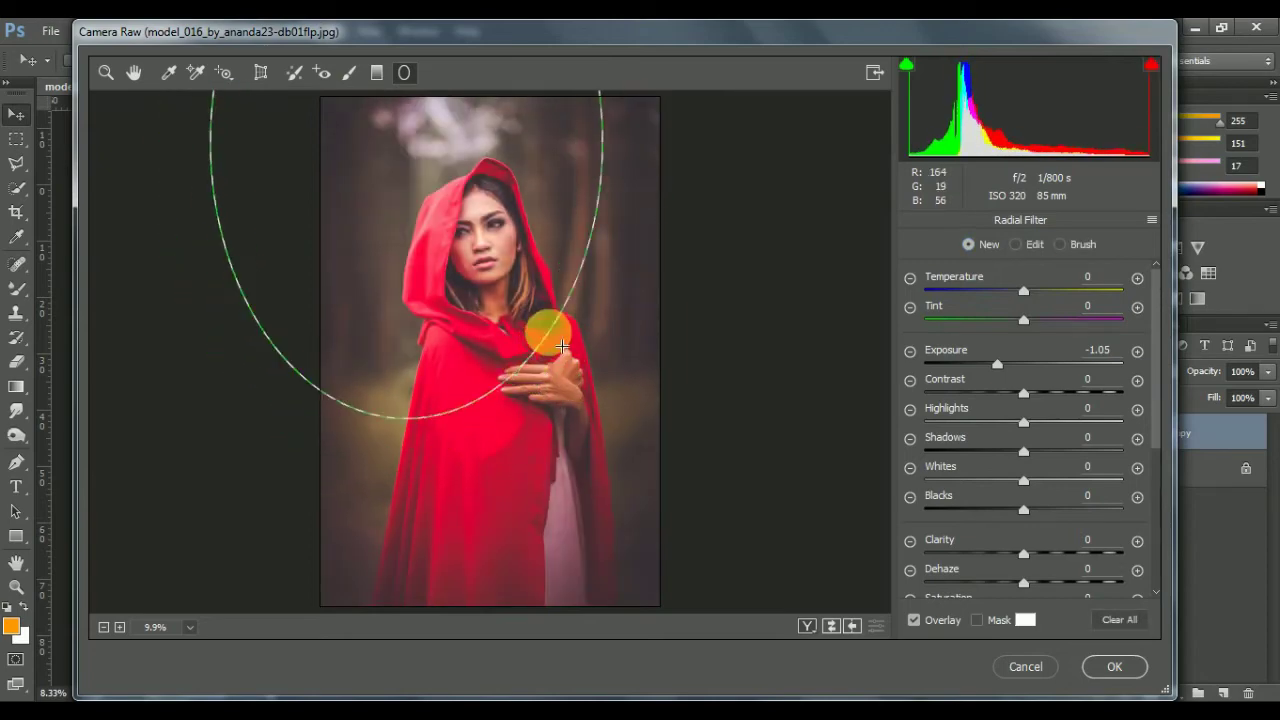
mouse_move(563, 345)
mouse_down()
mouse_move(476, 245)
mouse_move(557, 285)
mouse_up()
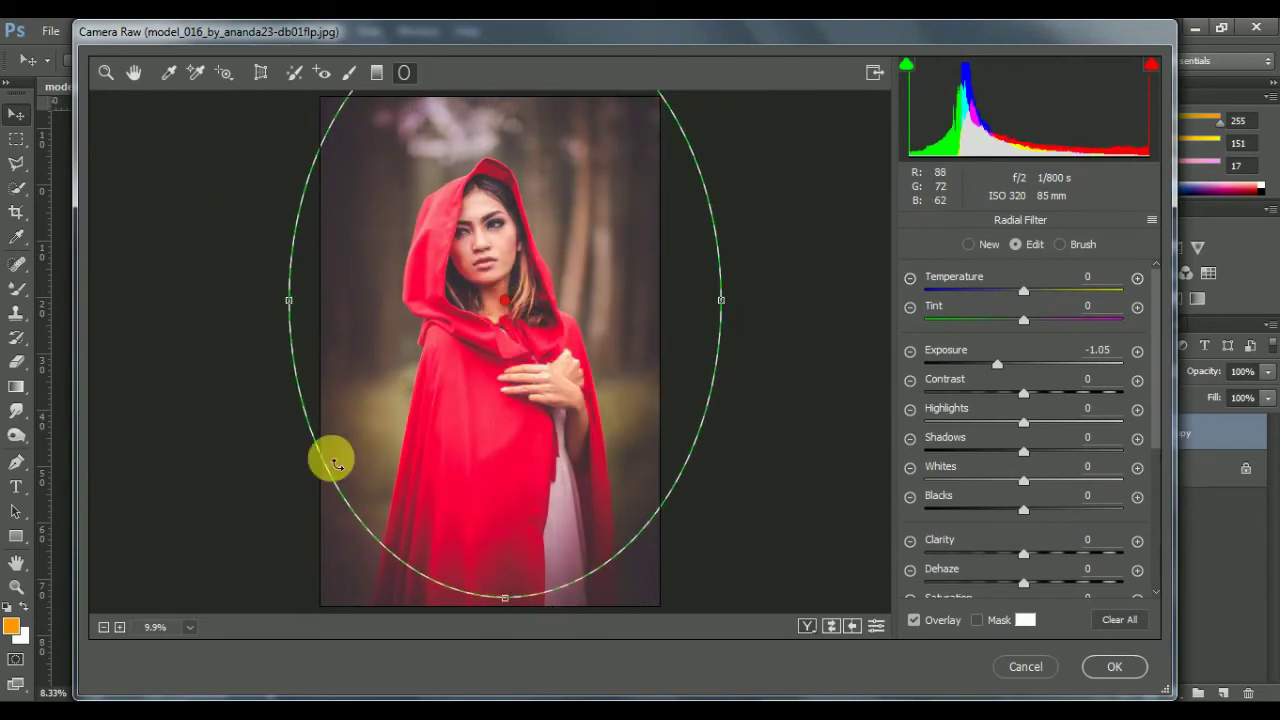
drag(519, 600, 509, 520)
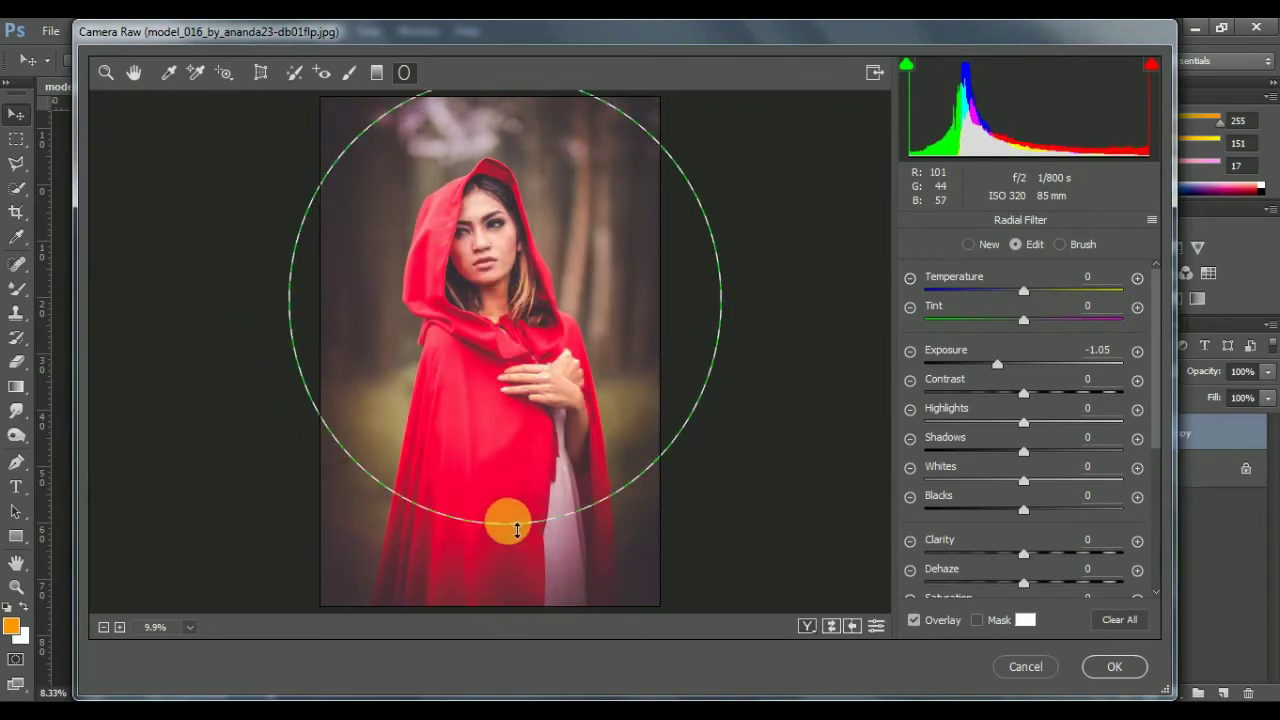
mouse_move(288, 300)
mouse_down()
mouse_move(352, 308)
mouse_move(358, 297)
mouse_up()
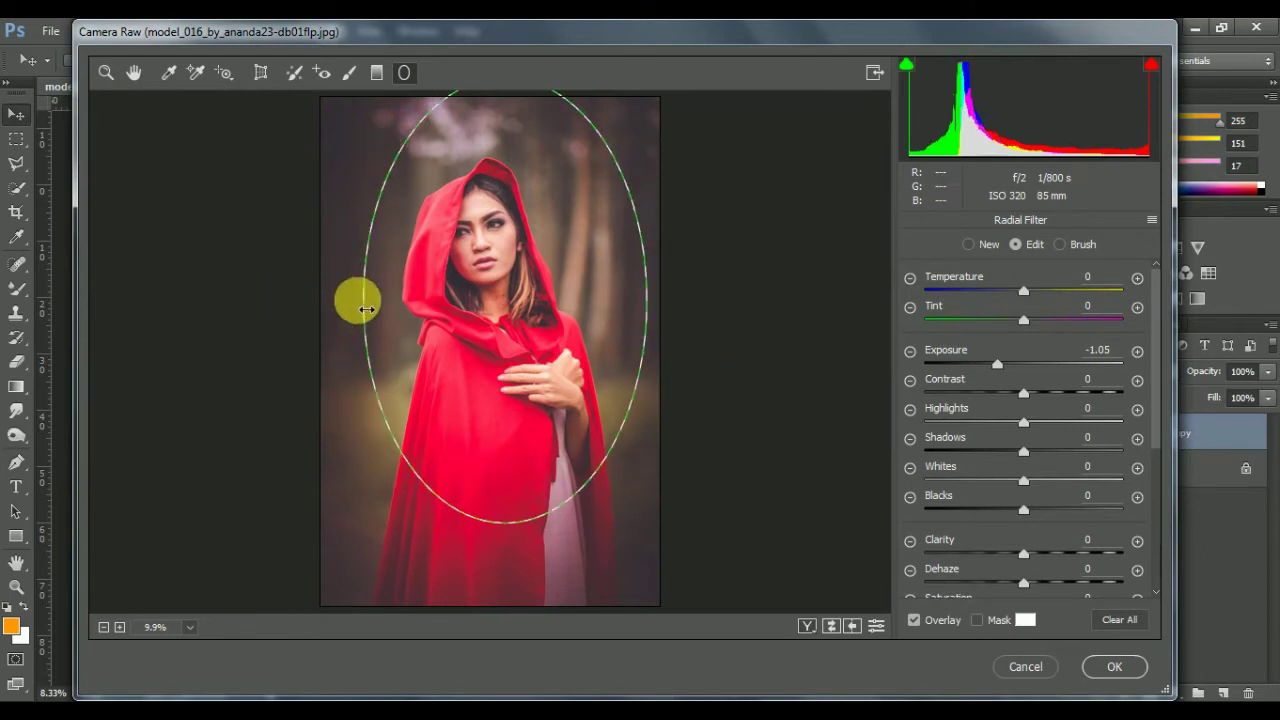
drag(649, 294, 668, 305)
drag(523, 334, 500, 342)
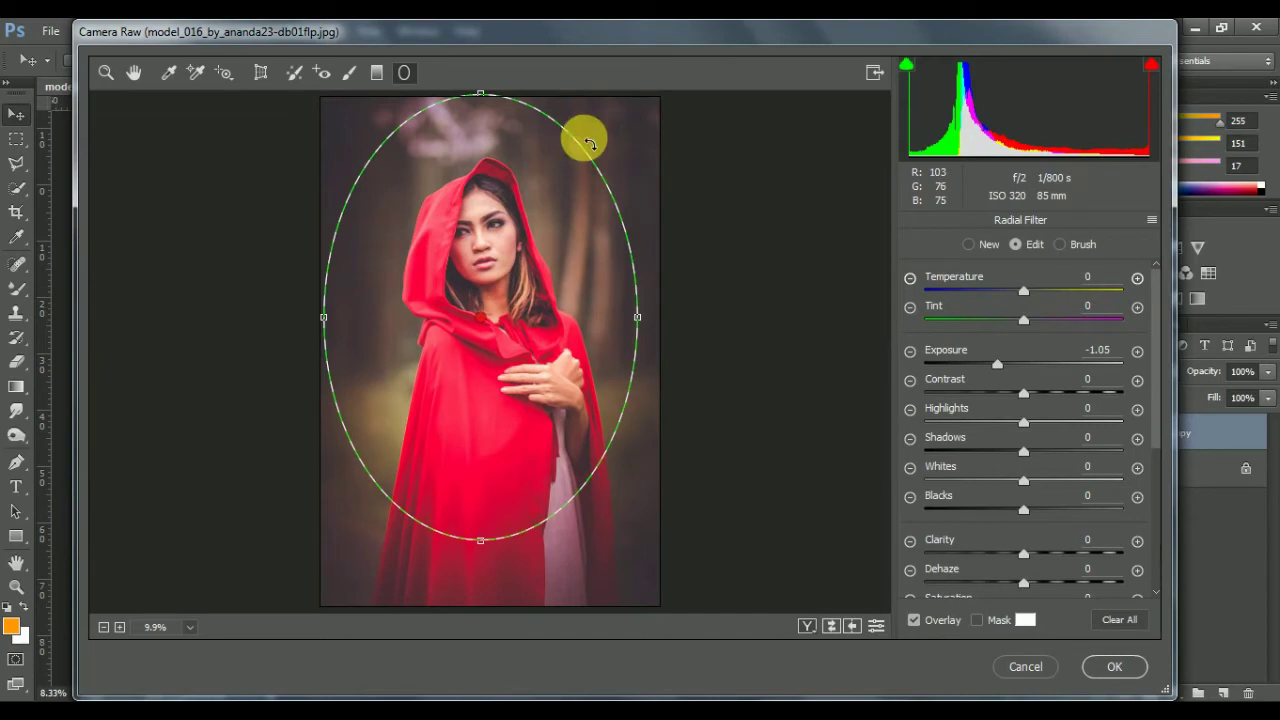
drag(481, 93, 481, 81)
drag(645, 327, 660, 321)
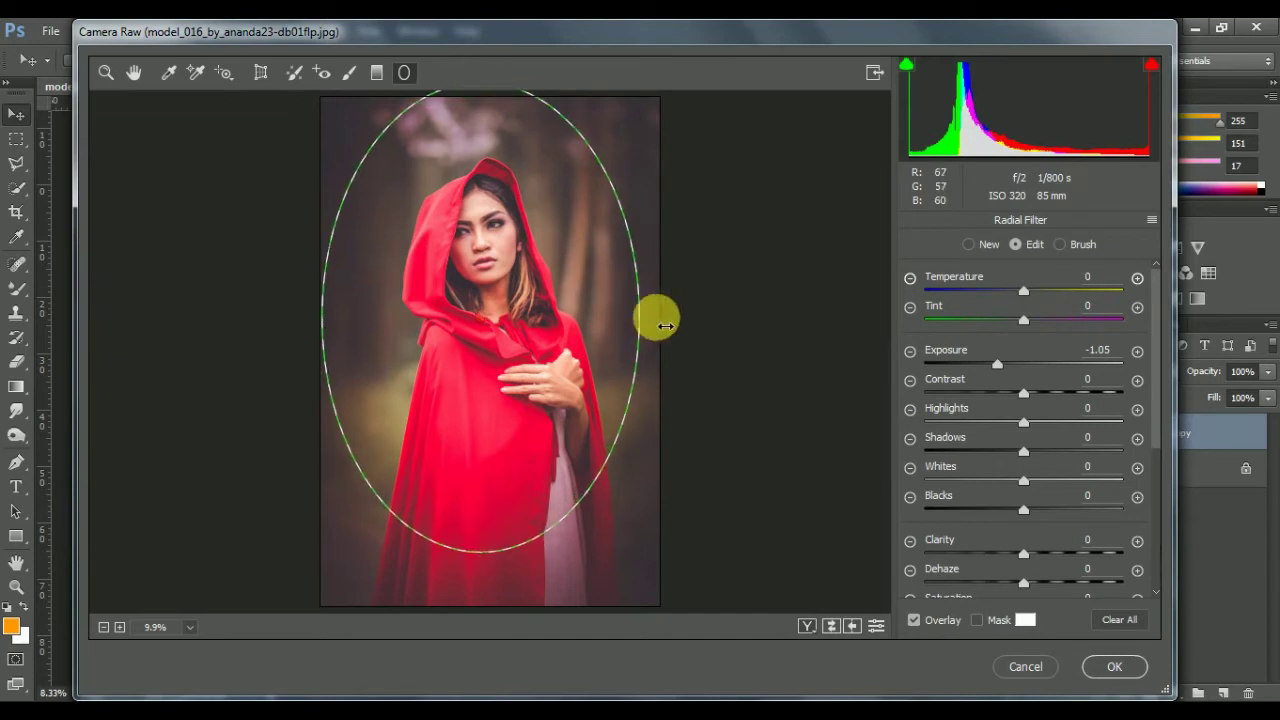
drag(529, 394, 540, 435)
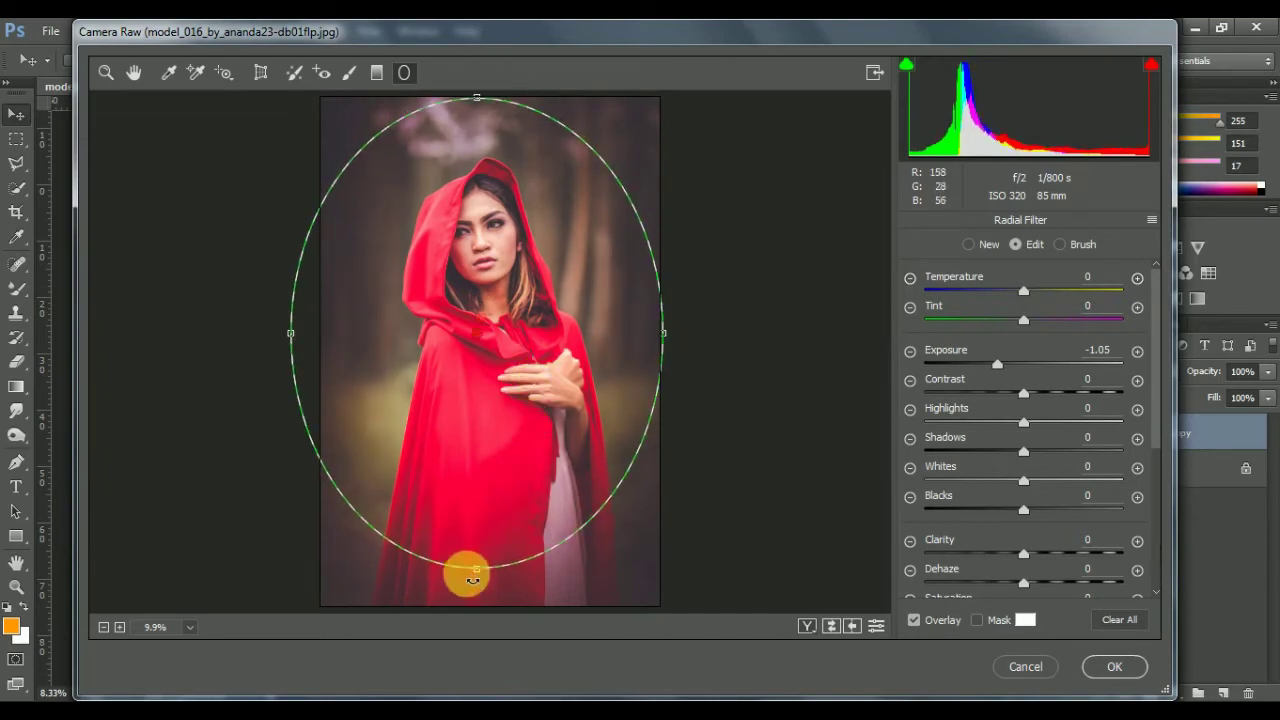
drag(483, 578, 471, 600)
drag(508, 400, 544, 449)
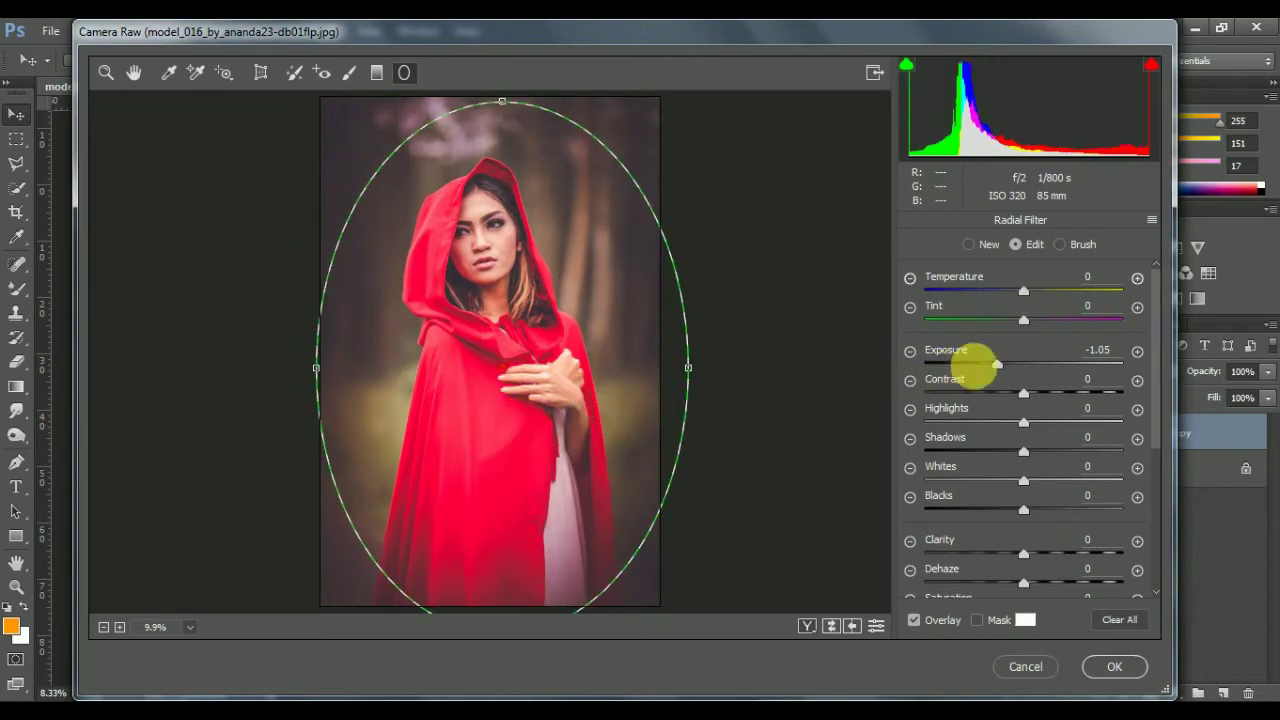
Set the radial filter's exposure to -0.35 to darken the surroundings, then finish editing
drag(1001, 370, 1018, 370)
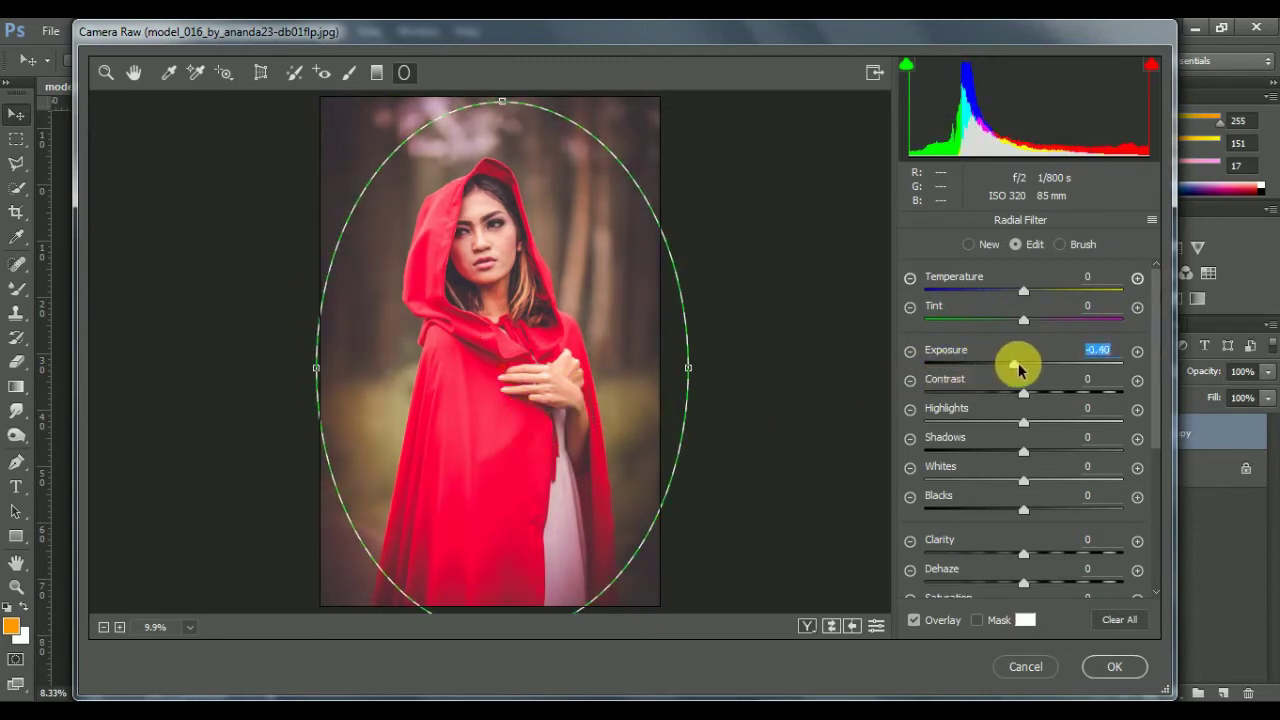
mouse_move(1018, 370)
mouse_down()
mouse_move(1080, 357)
mouse_move(988, 368)
mouse_move(1022, 368)
mouse_up()
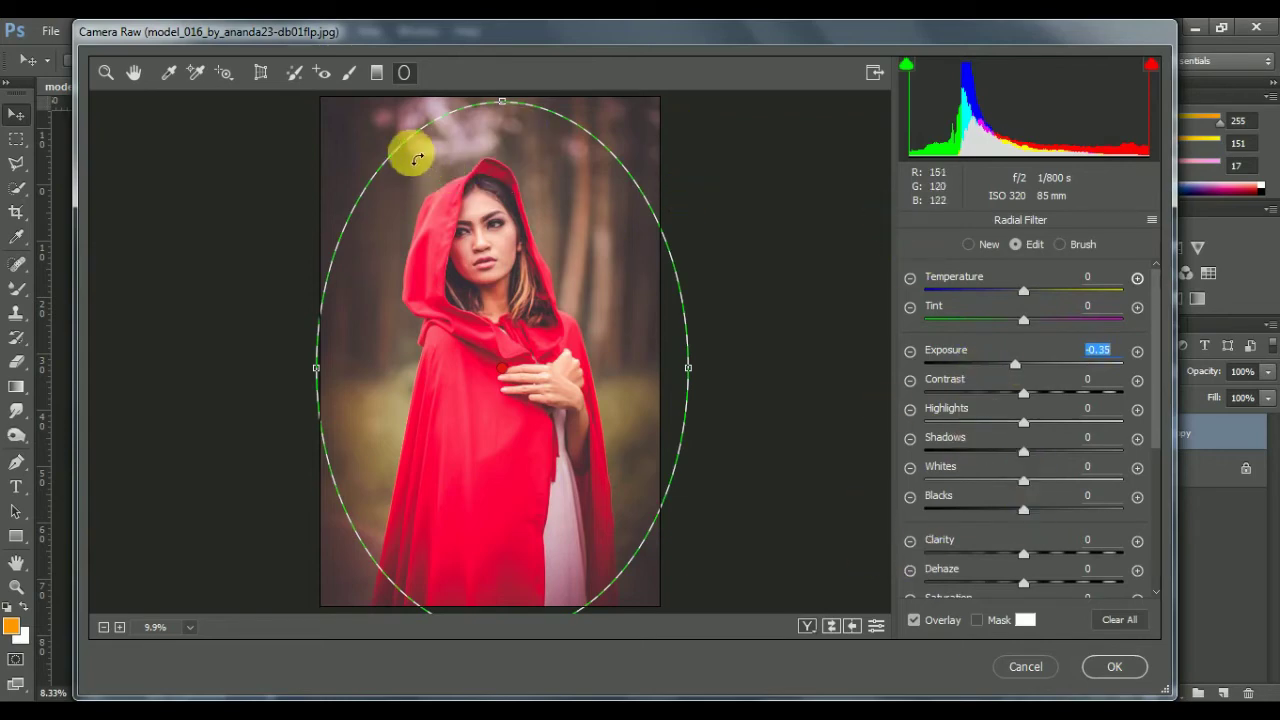
click(404, 73)
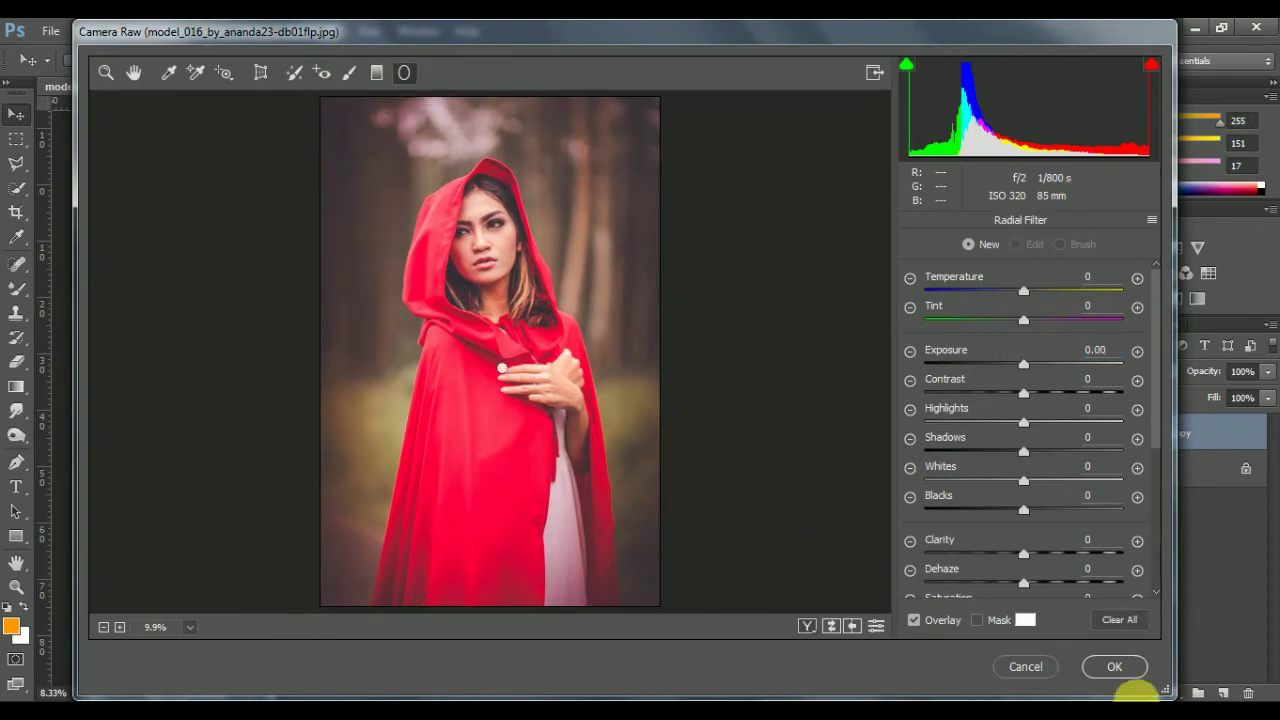
click(134, 73)
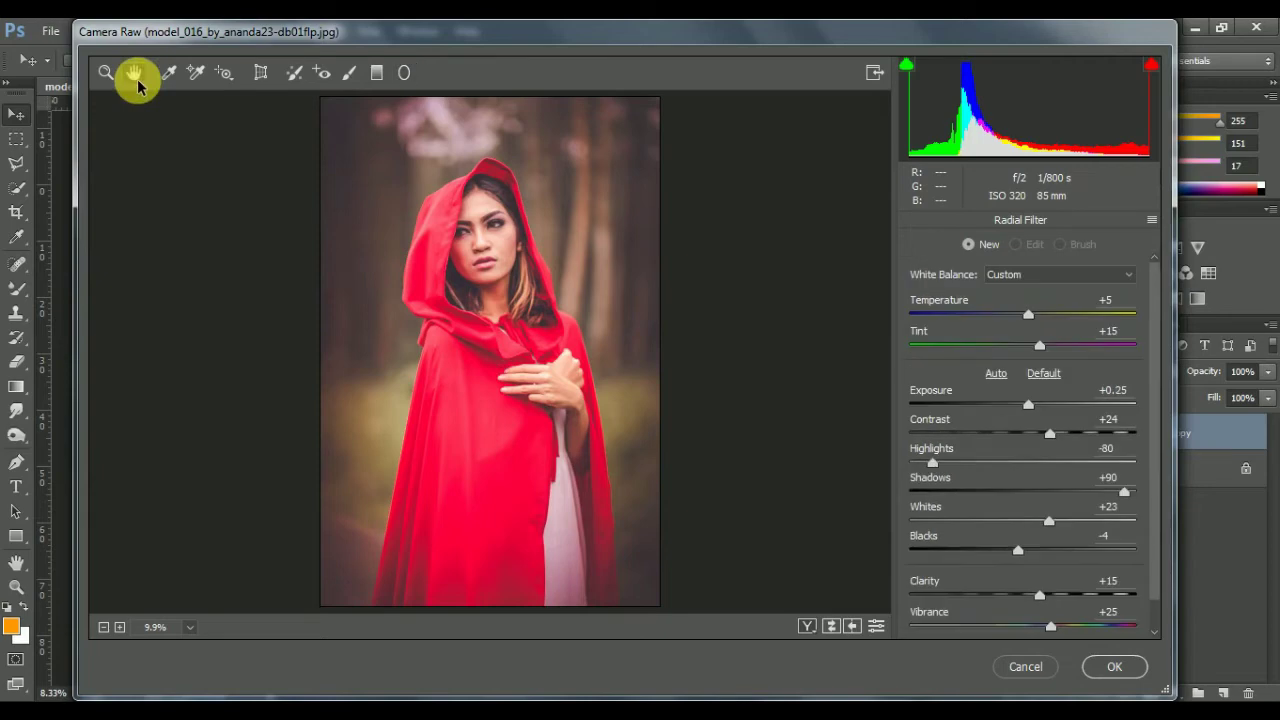
Apply the Camera Raw edits to Background copy and compare before and after
click(1115, 666)
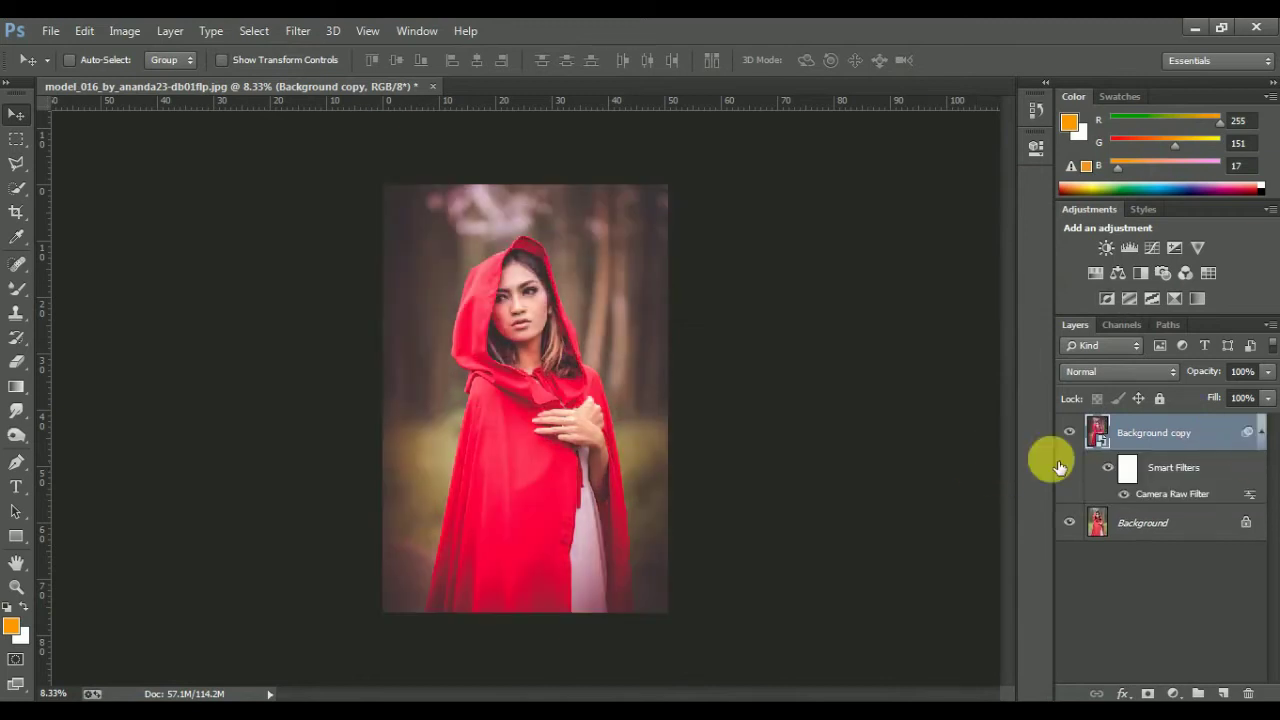
click(1072, 433)
click(1070, 433)
click(1070, 433)
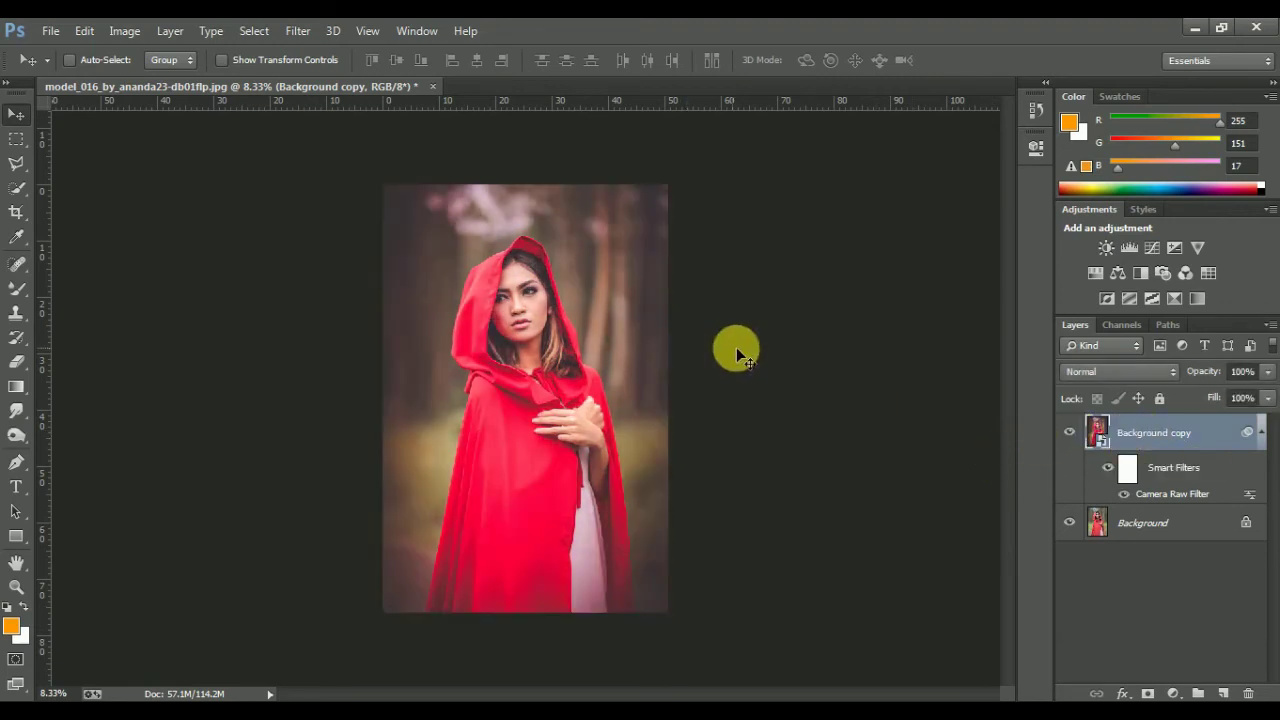
Zoom in close on the woman's face
key(ctrl+plus)
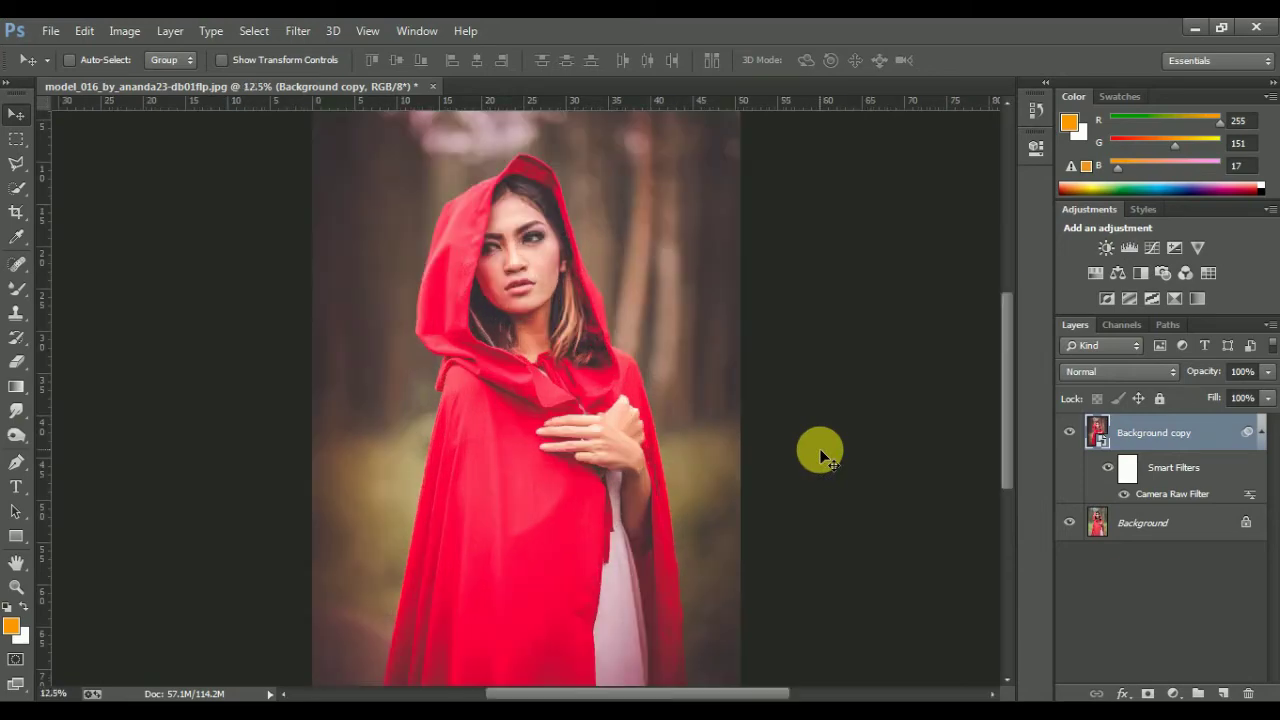
key(ctrl+plus)
key(ctrl+plus)
scroll(223, 380, up, 3)
scroll(514, 343, up, 3)
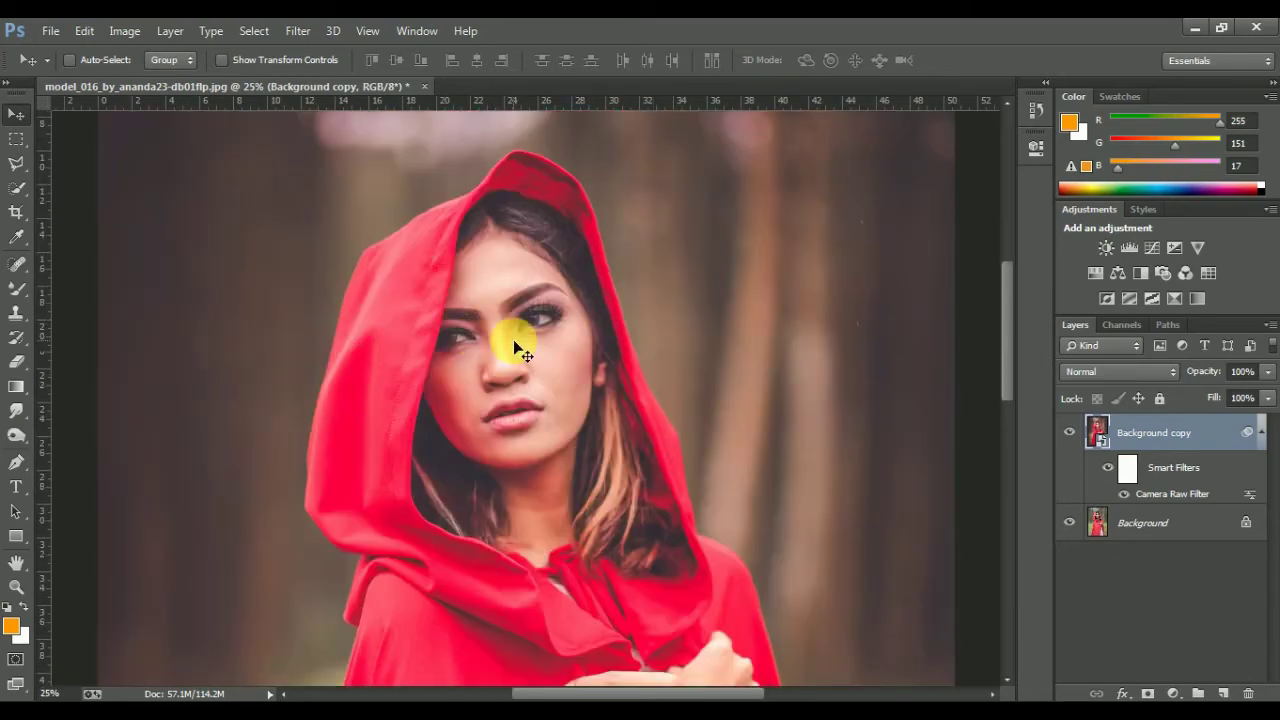
key(ctrl+plus)
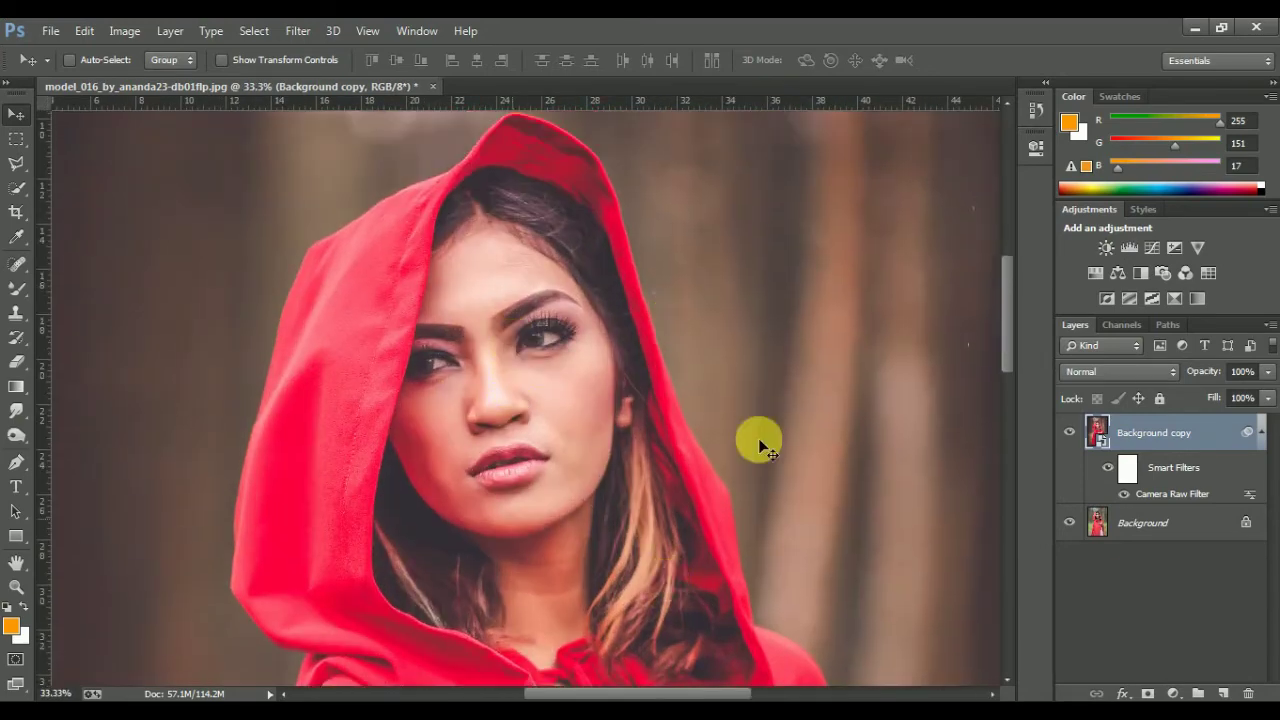
Add a new Layer 1 and switch to a resized Mixer Brush for skin smoothing
click(1228, 692)
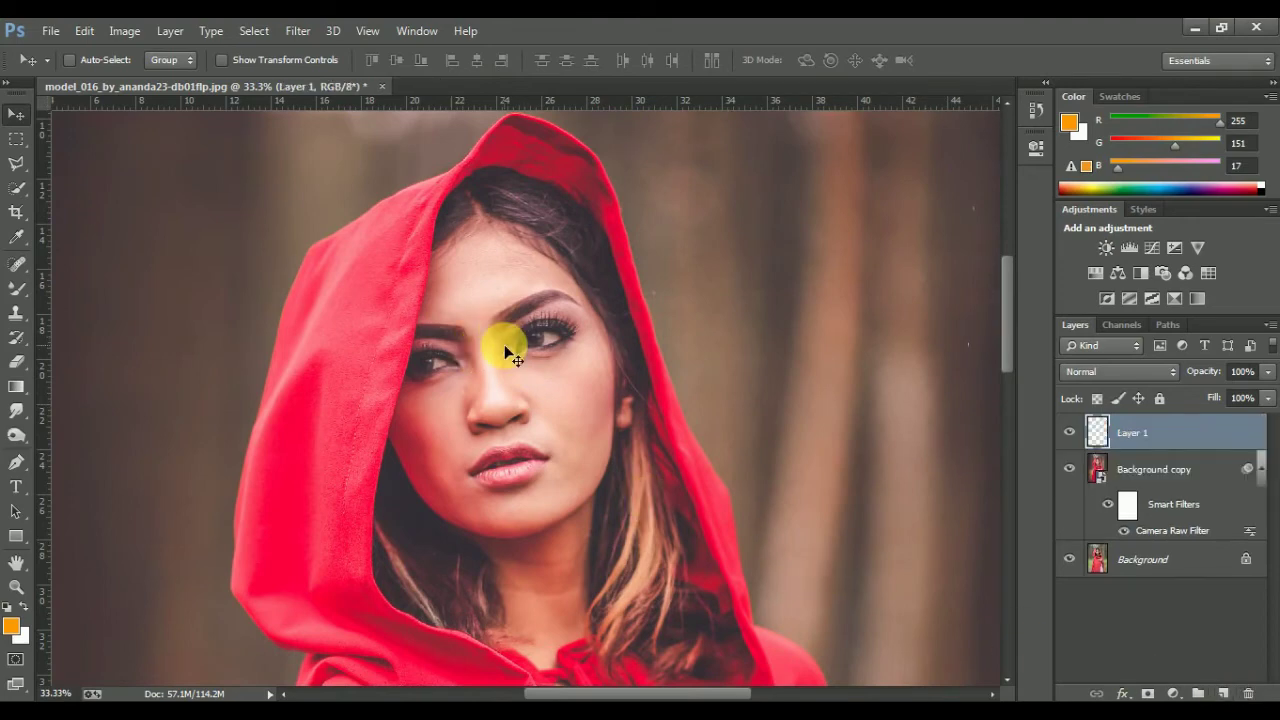
click(16, 288)
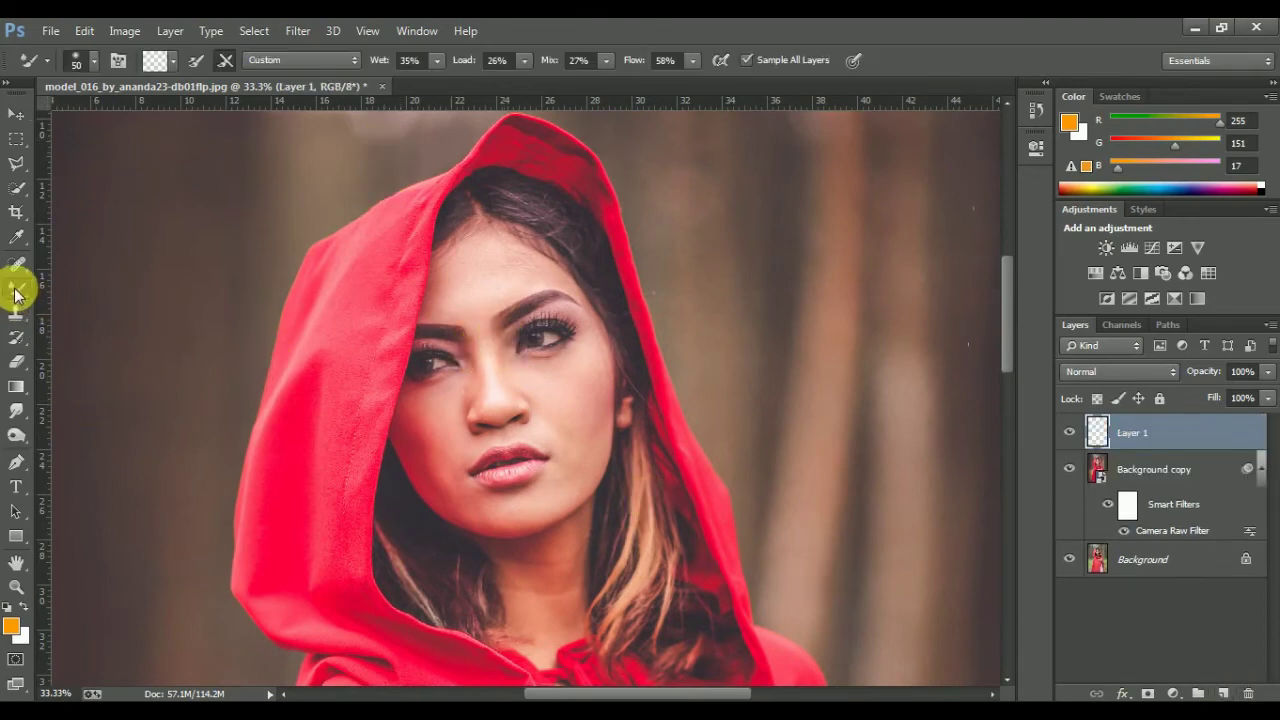
click(145, 340)
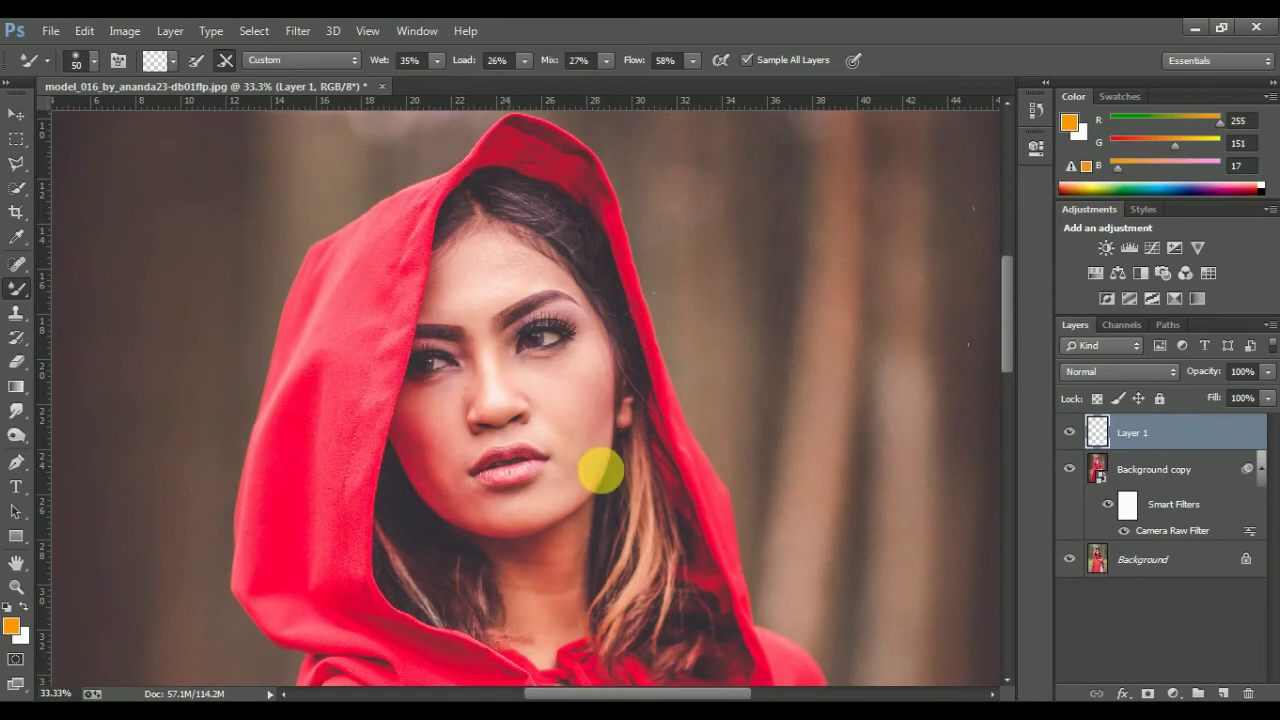
key(bracketright)
key(bracketright)
key(bracketright)
key(ctrl+plus)
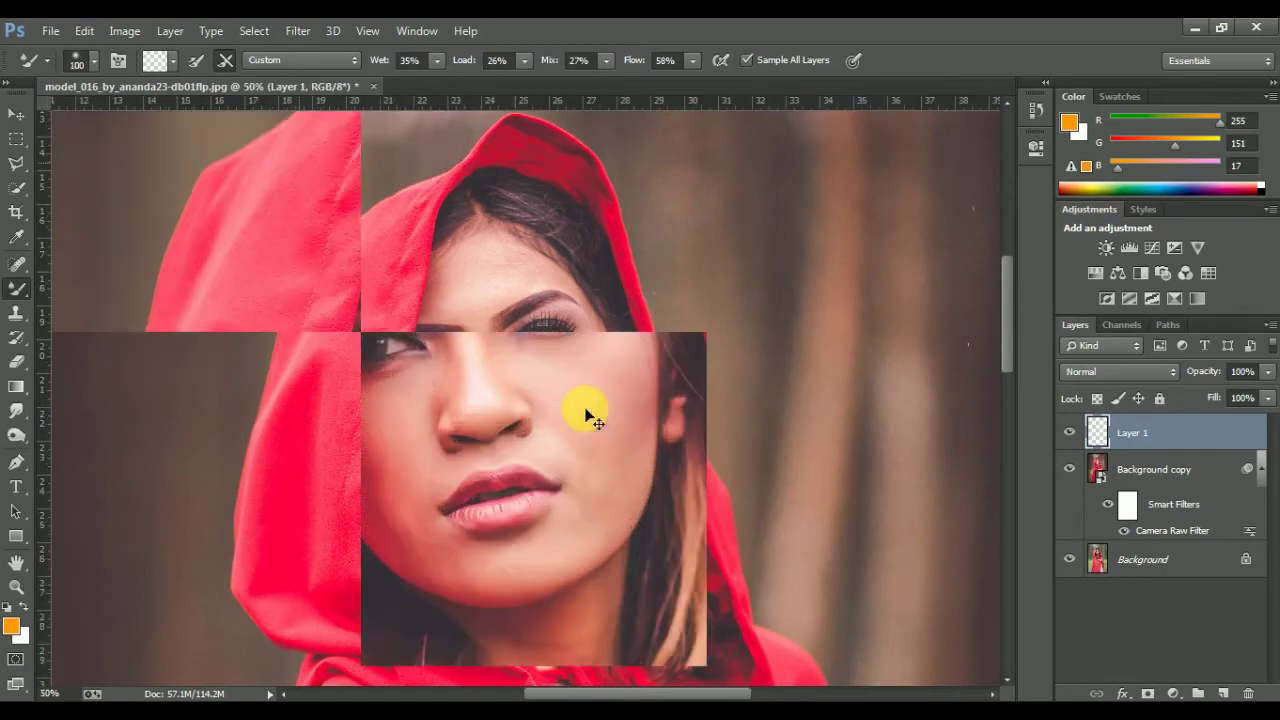
key(bracketleft)
key(bracketleft)
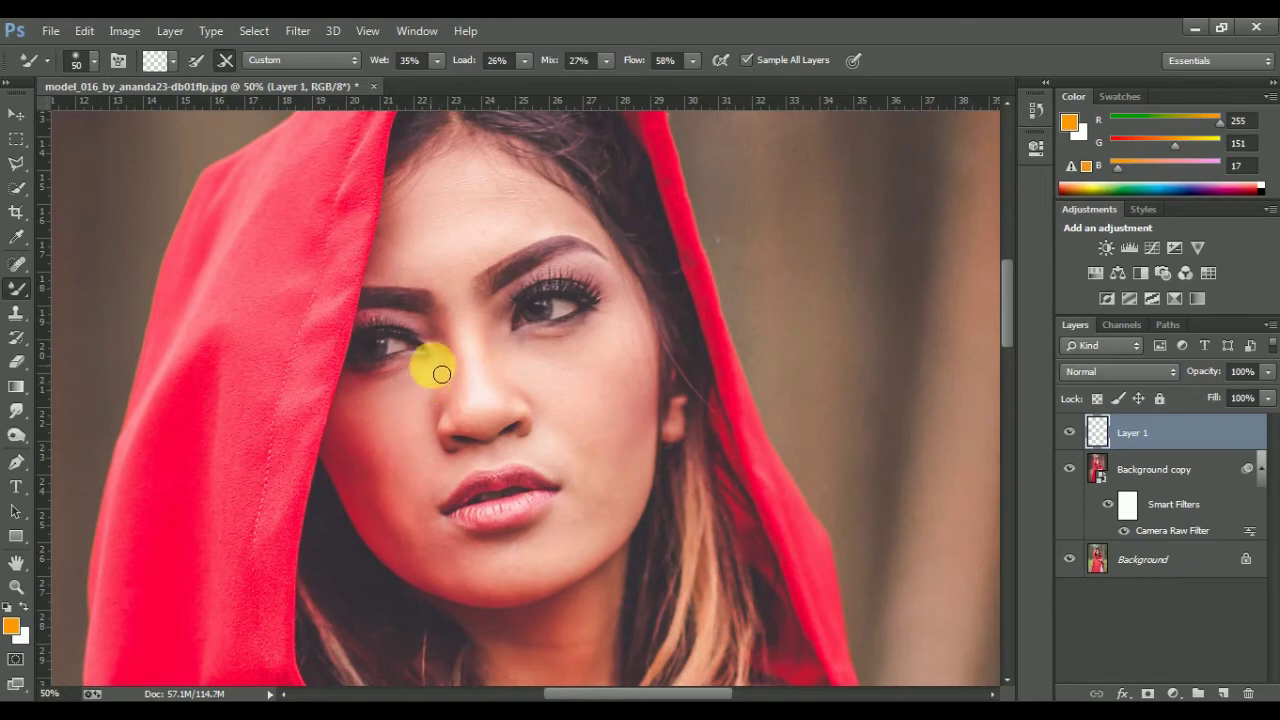
Blend the skin on the left cheek, across the forehead and between the brows
mouse_move(425, 395)
mouse_down()
mouse_move(414, 386)
mouse_move(386, 409)
mouse_move(391, 449)
mouse_move(439, 411)
mouse_up()
key(bracketright)
key(bracketright)
mouse_move(437, 481)
mouse_down()
mouse_move(354, 457)
mouse_move(349, 414)
mouse_move(344, 432)
mouse_move(384, 447)
mouse_move(367, 436)
mouse_move(376, 492)
mouse_move(368, 485)
mouse_move(397, 471)
mouse_move(443, 537)
mouse_move(401, 487)
mouse_move(434, 477)
mouse_move(391, 549)
mouse_move(363, 471)
mouse_move(421, 511)
mouse_move(426, 548)
mouse_move(515, 580)
mouse_move(420, 508)
mouse_move(472, 578)
mouse_move(409, 491)
mouse_move(434, 543)
mouse_move(380, 529)
mouse_move(431, 590)
mouse_move(433, 573)
mouse_move(493, 596)
mouse_move(467, 572)
mouse_move(589, 540)
mouse_move(626, 457)
mouse_move(565, 377)
mouse_move(534, 377)
mouse_move(616, 347)
mouse_move(594, 383)
mouse_move(651, 429)
mouse_move(489, 418)
mouse_move(510, 433)
mouse_move(486, 417)
mouse_move(454, 437)
mouse_move(474, 343)
mouse_move(443, 286)
mouse_move(468, 288)
mouse_up()
mouse_move(500, 248)
mouse_down()
mouse_move(400, 256)
mouse_move(562, 213)
mouse_up()
drag(483, 289, 501, 313)
drag(496, 262, 448, 265)
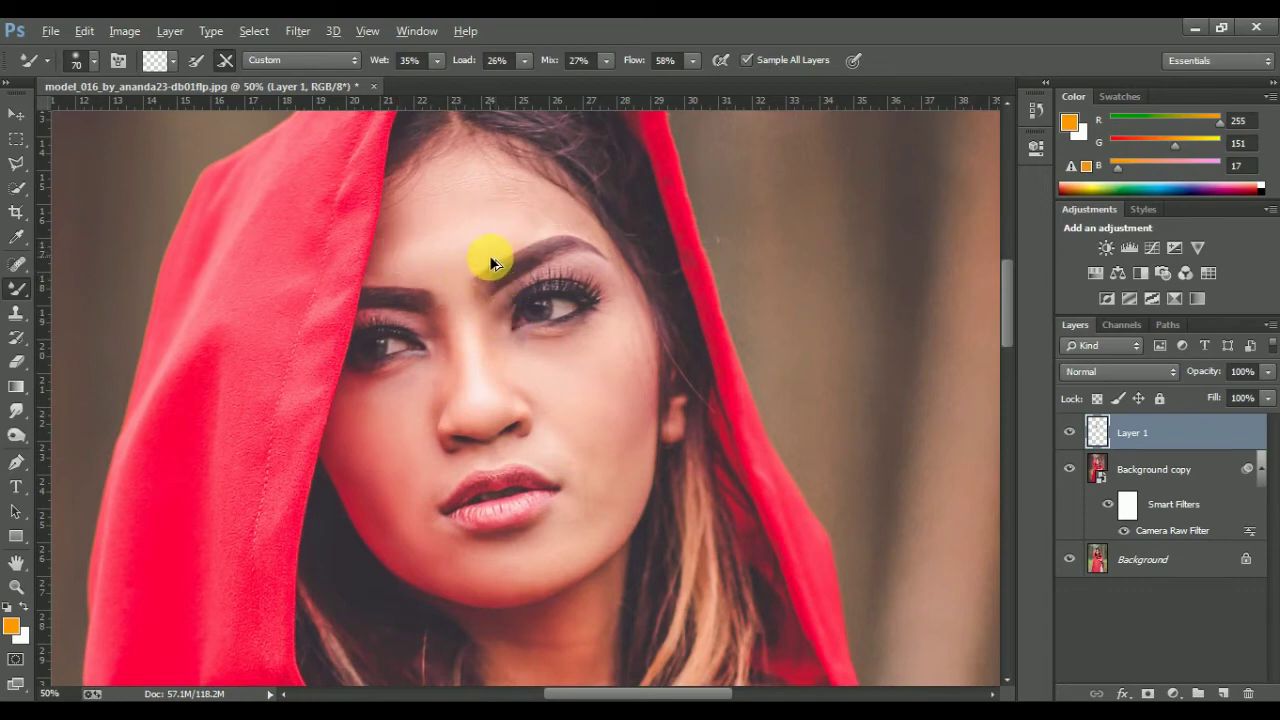
mouse_move(446, 263)
mouse_down()
mouse_move(463, 241)
mouse_move(443, 211)
mouse_move(600, 240)
mouse_move(490, 215)
mouse_move(406, 217)
mouse_move(371, 263)
mouse_move(489, 354)
mouse_move(535, 359)
mouse_move(630, 460)
mouse_move(615, 488)
mouse_move(580, 424)
mouse_move(443, 494)
mouse_move(594, 366)
mouse_up()
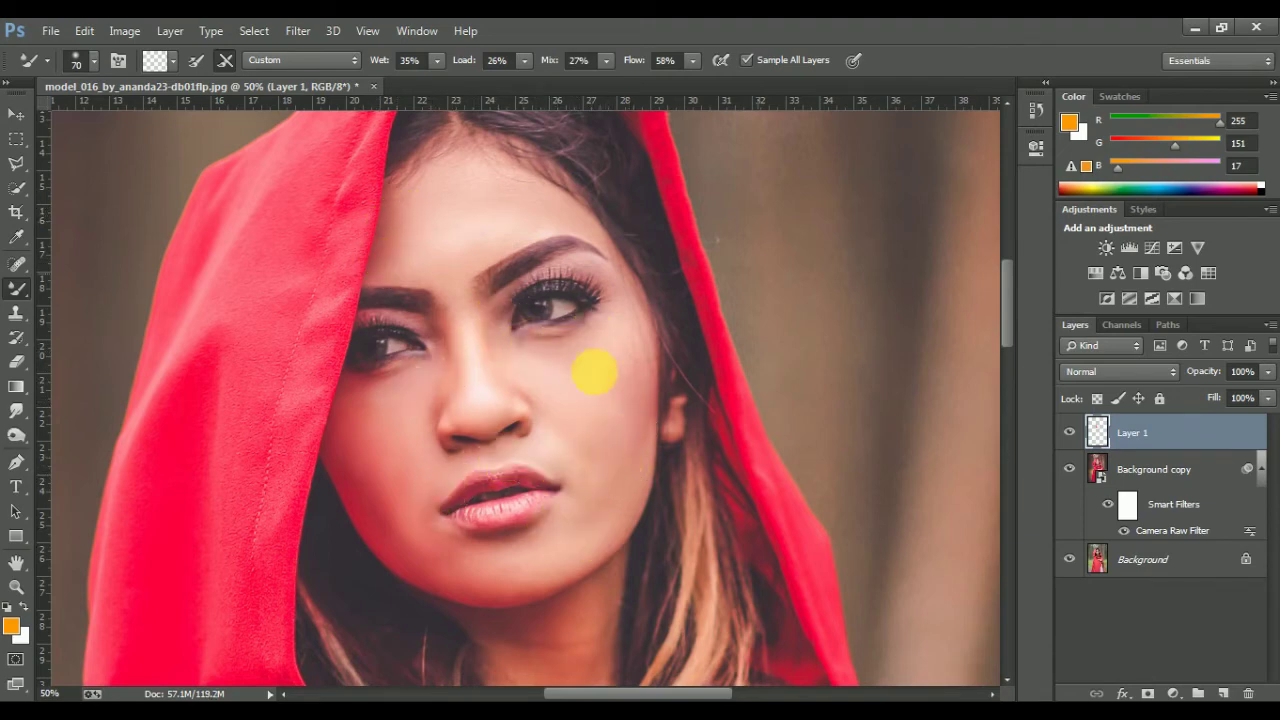
Toggle Layer 1 to compare, then blend the skin up along the cheek
click(1069, 432)
click(1069, 432)
mouse_move(605, 542)
mouse_down()
mouse_move(660, 428)
mouse_move(614, 491)
mouse_move(623, 500)
mouse_move(614, 463)
mouse_move(600, 508)
mouse_move(611, 480)
mouse_move(488, 277)
mouse_move(431, 284)
mouse_up()
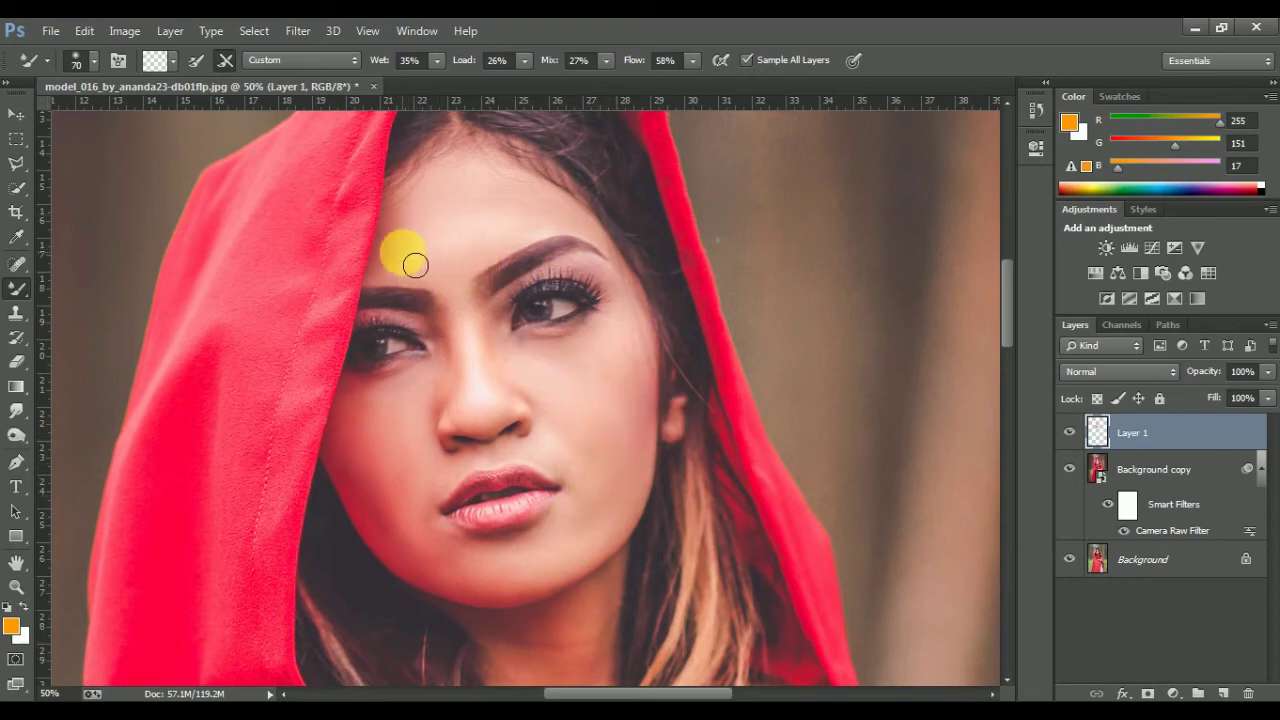
Add a new Layer 2 filled with 50% gray, set to Overlay blend mode
click(1226, 693)
click(86, 31)
click(150, 279)
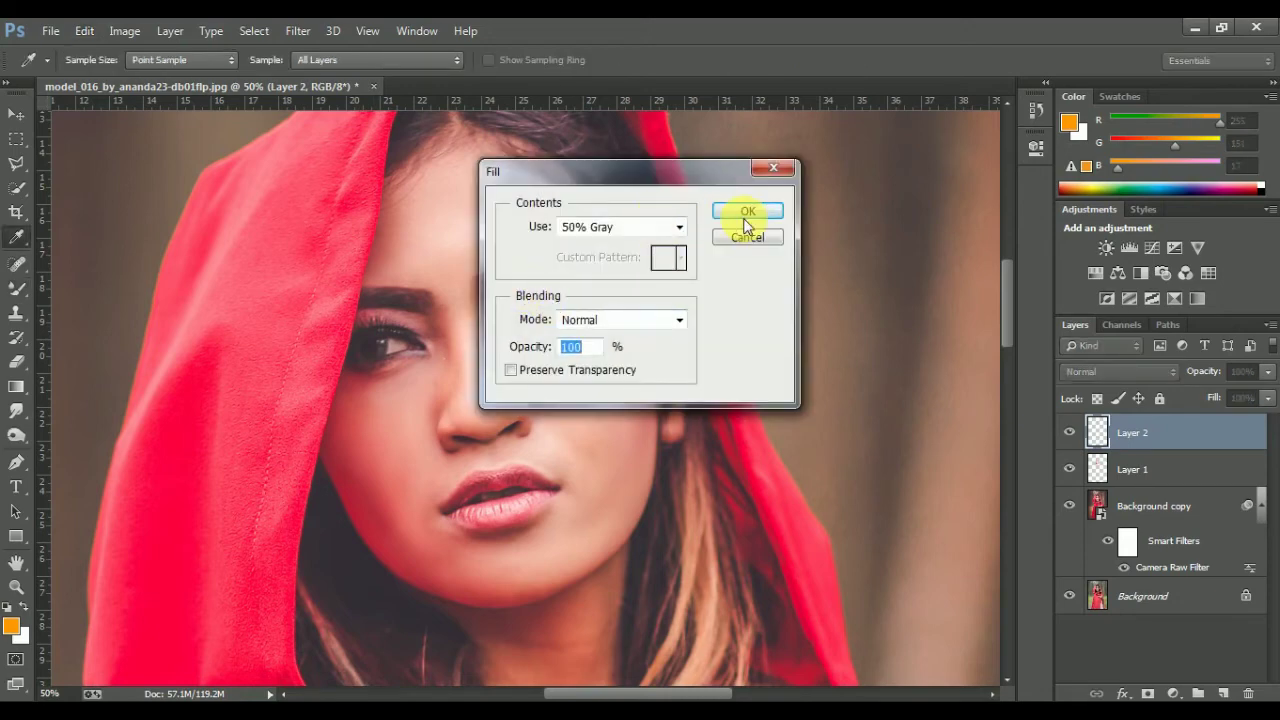
click(745, 225)
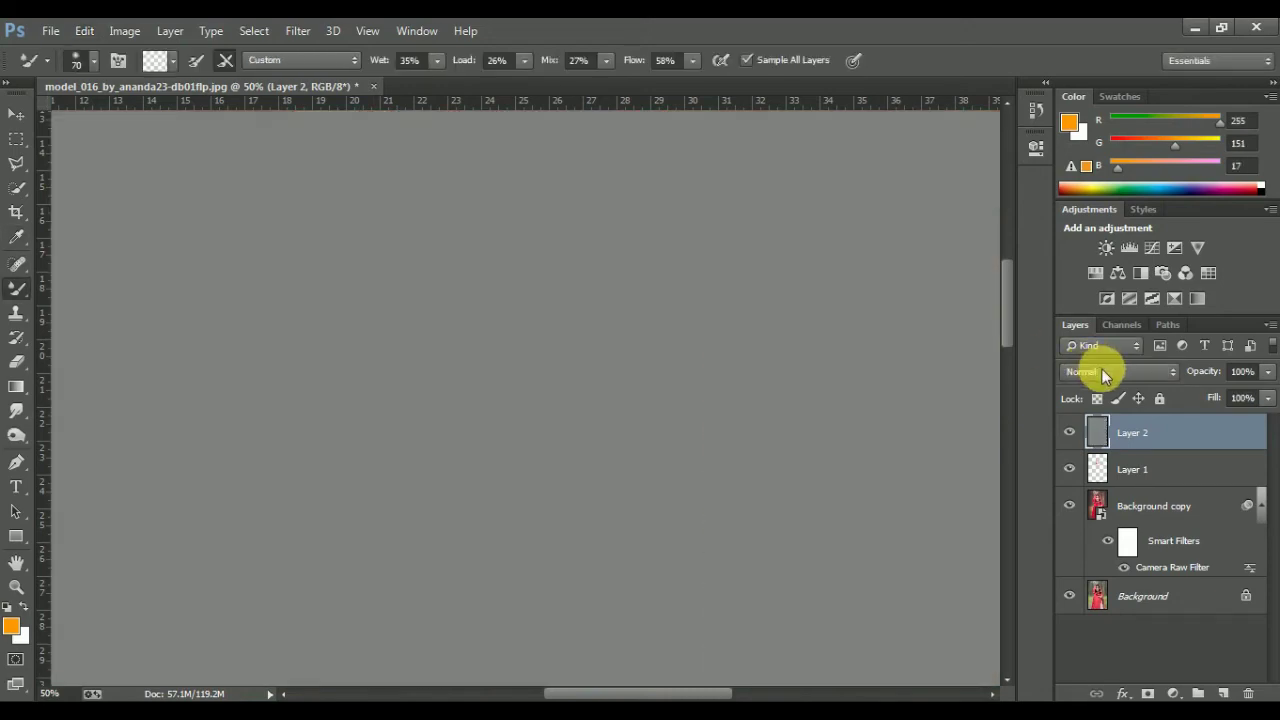
click(1102, 370)
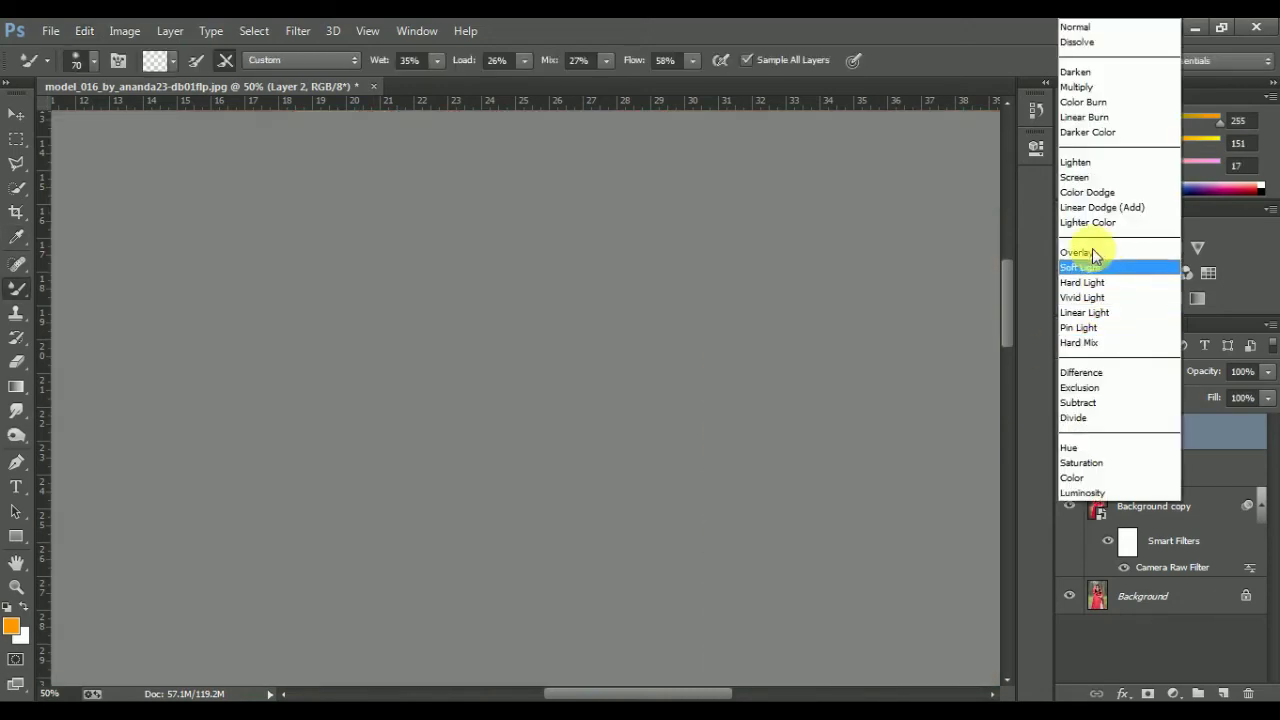
click(1093, 253)
Darken the inner eyebrow with the Burn Tool at brush size 40
click(17, 410)
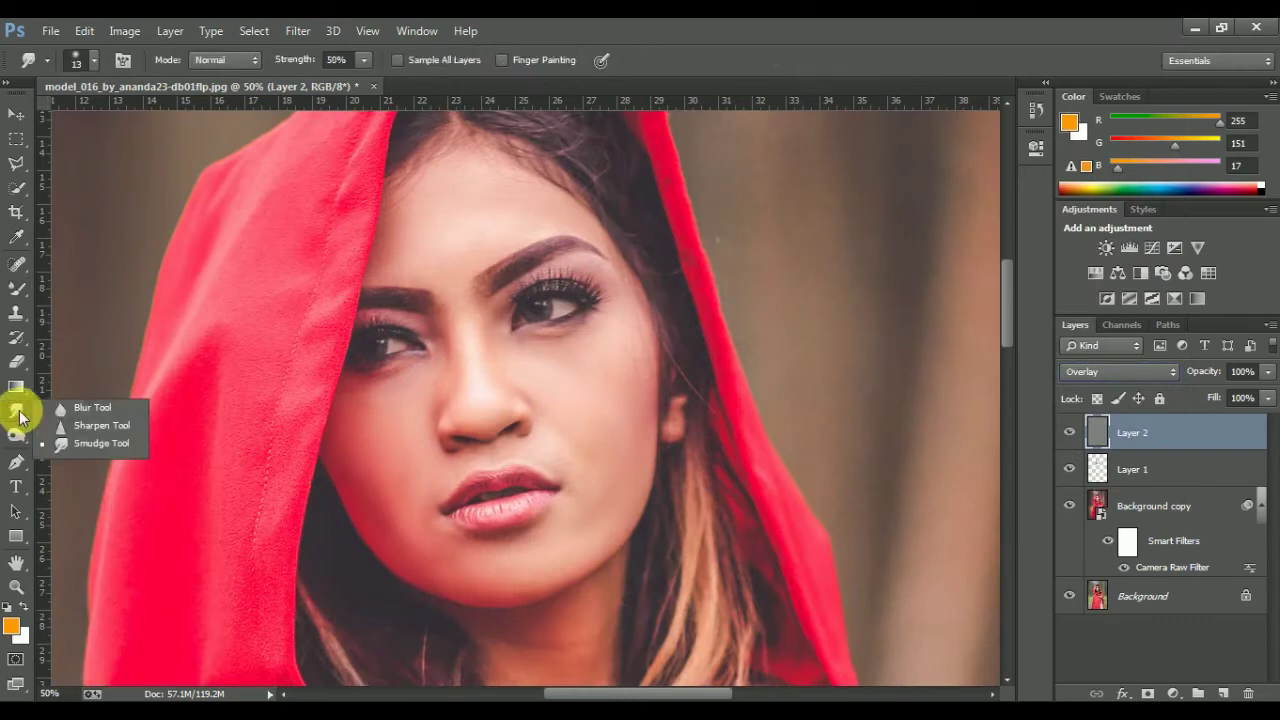
click(16, 437)
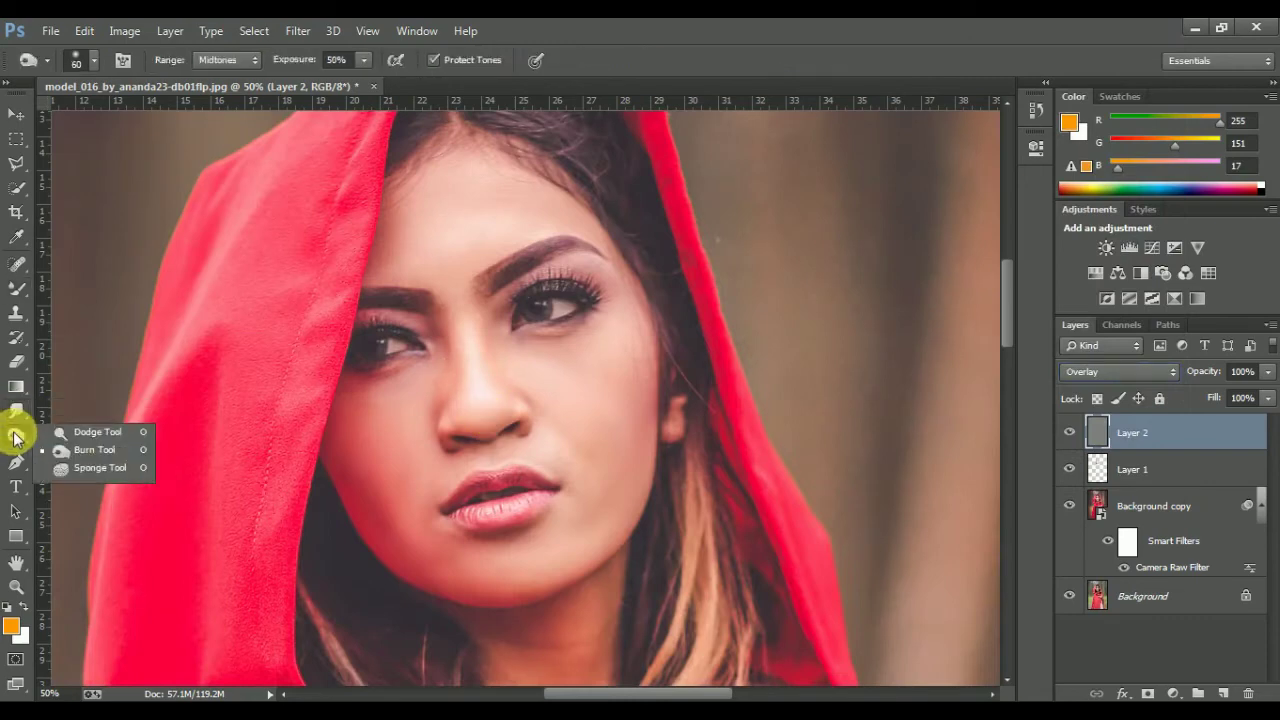
click(72, 450)
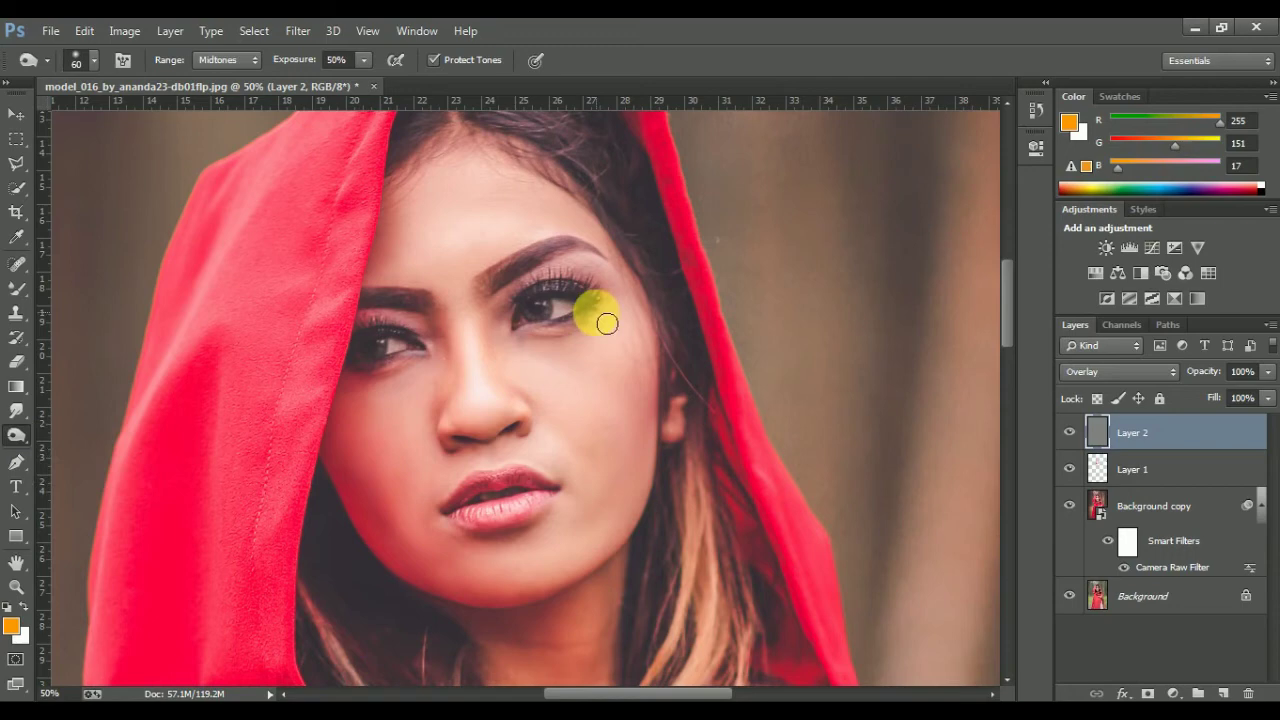
key(bracketleft)
mouse_move(493, 290)
mouse_down()
mouse_move(526, 268)
mouse_move(406, 297)
mouse_move(369, 289)
mouse_move(359, 350)
mouse_move(421, 347)
mouse_move(514, 314)
mouse_move(529, 289)
mouse_move(584, 304)
mouse_up()
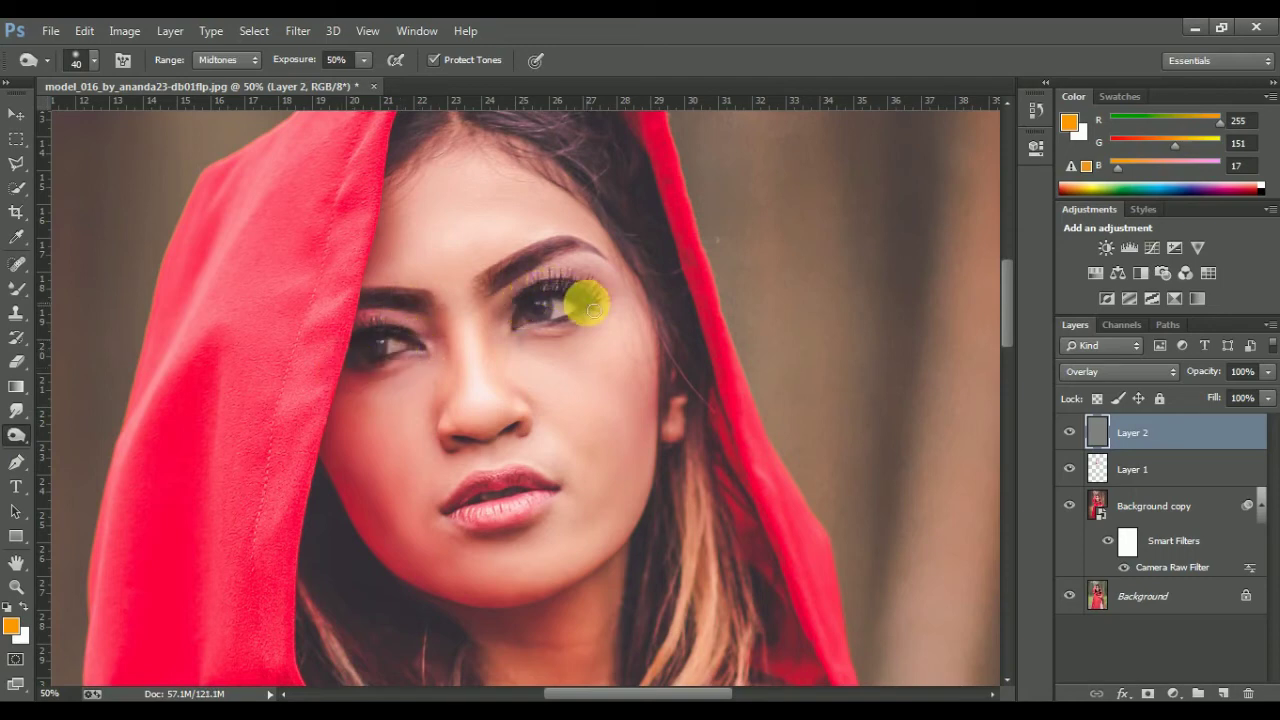
Brighten both eyes and the lower lip with the Dodge Tool
click(17, 435)
click(97, 432)
drag(526, 337, 562, 315)
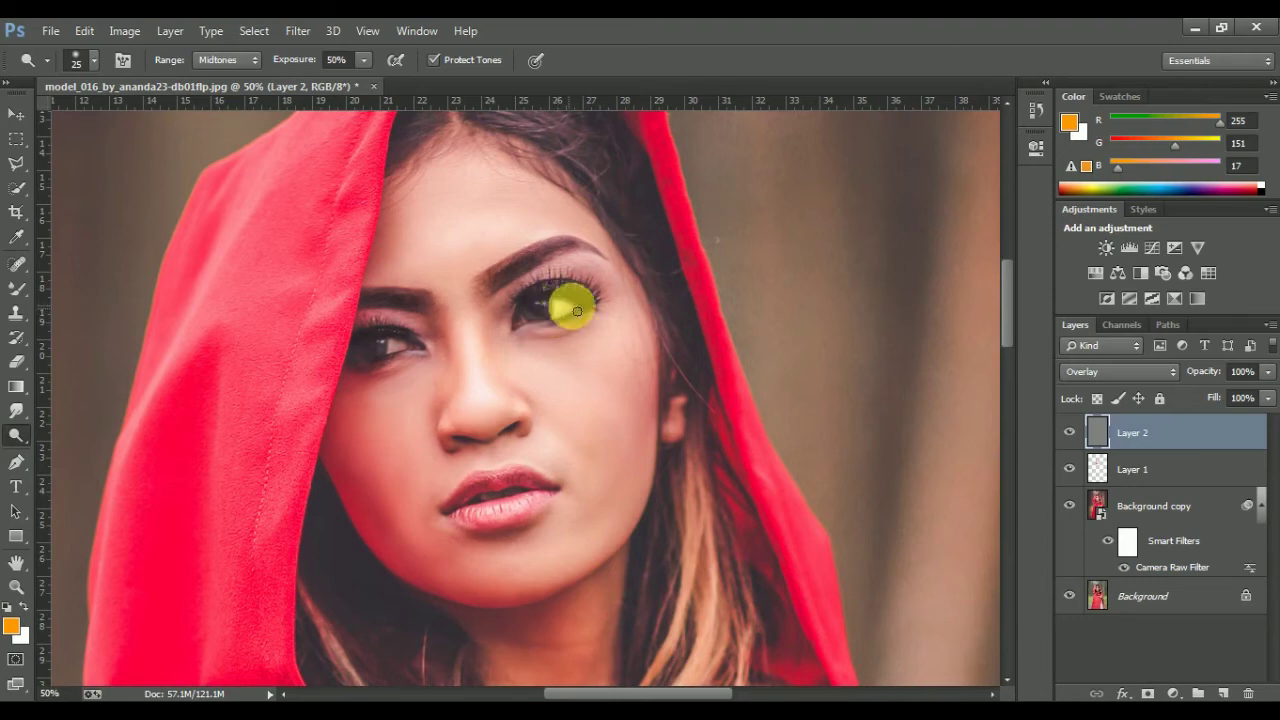
drag(577, 311, 538, 317)
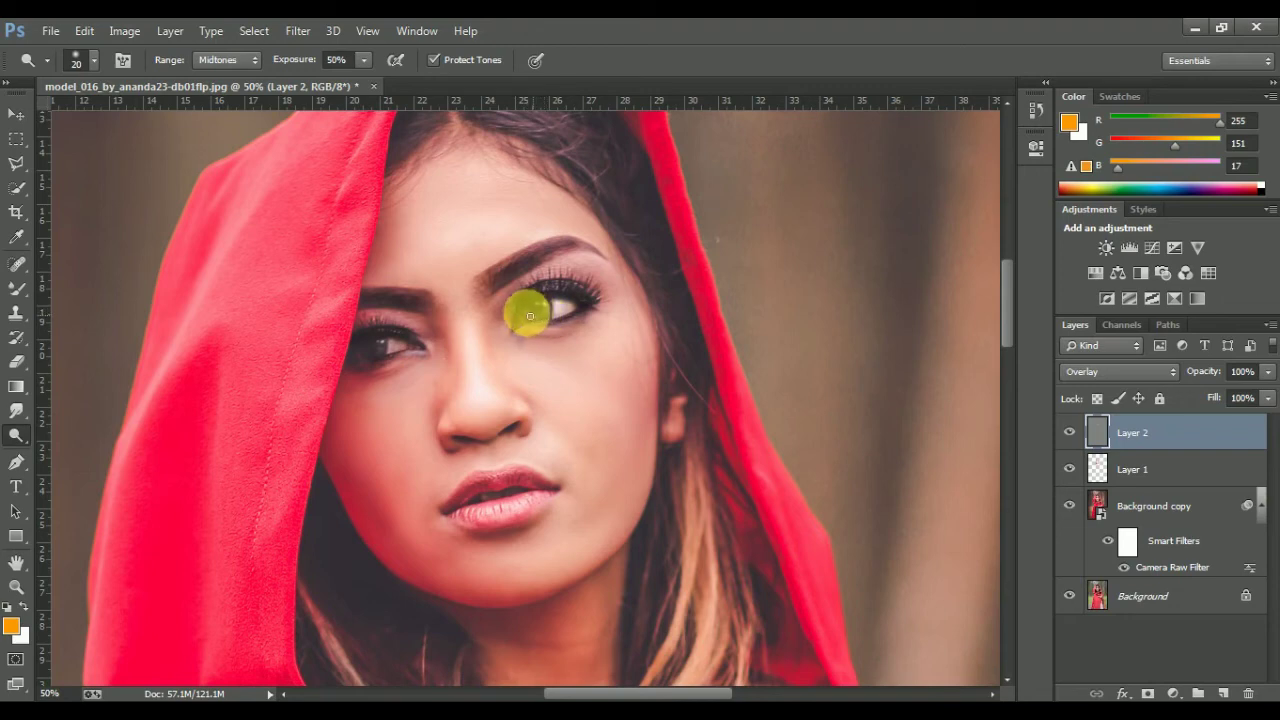
click(401, 367)
drag(410, 351, 375, 345)
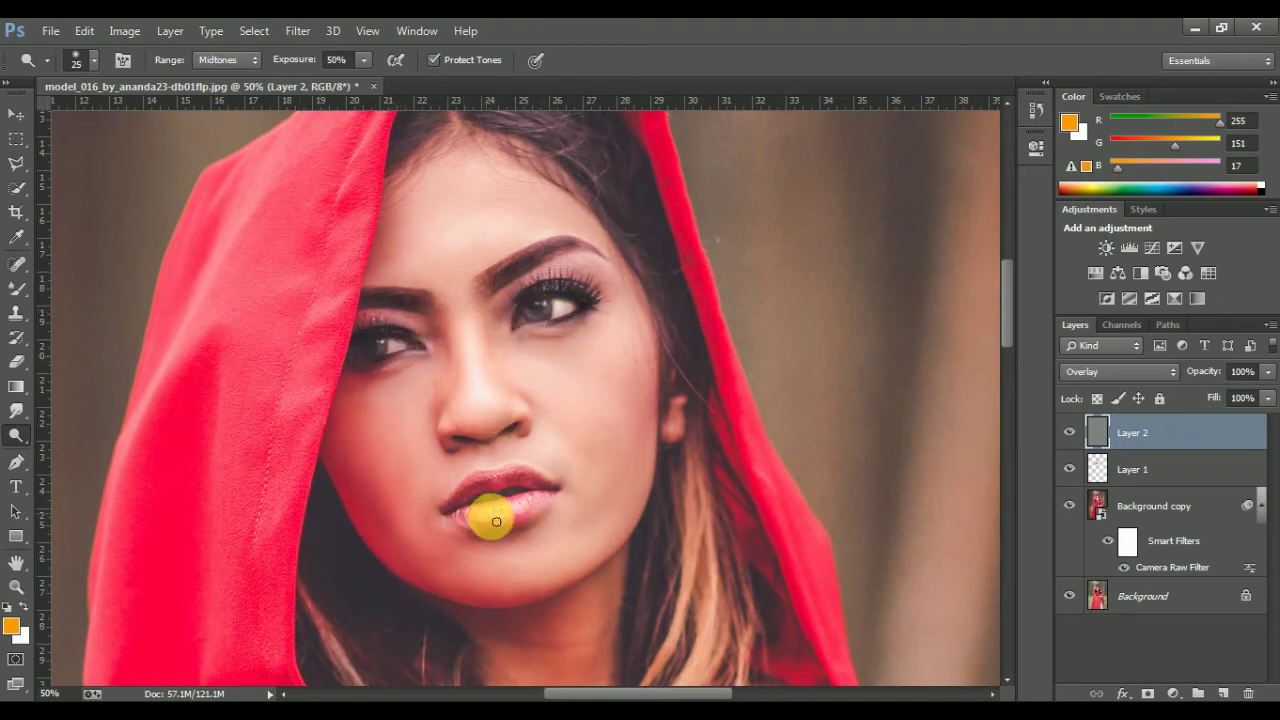
mouse_move(487, 517)
mouse_down()
mouse_move(553, 493)
mouse_move(497, 487)
mouse_move(414, 537)
mouse_move(566, 479)
mouse_up()
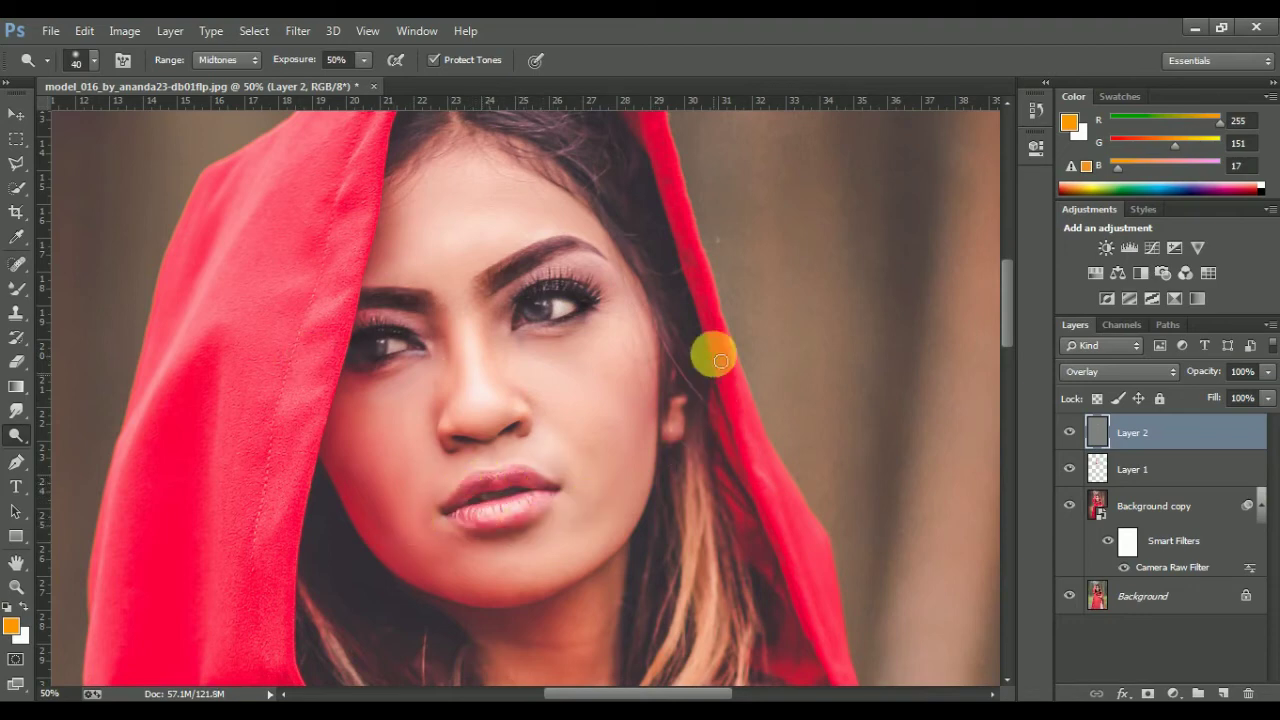
Dodge at 24% exposure with a larger brush over the cheek, chin and forehead
scroll(711, 351, up, 2)
key(bracketright)
scroll(600, 420, down, 2)
scroll(630, 390, down, 2)
key(bracketright)
key(bracketright)
key(bracketright)
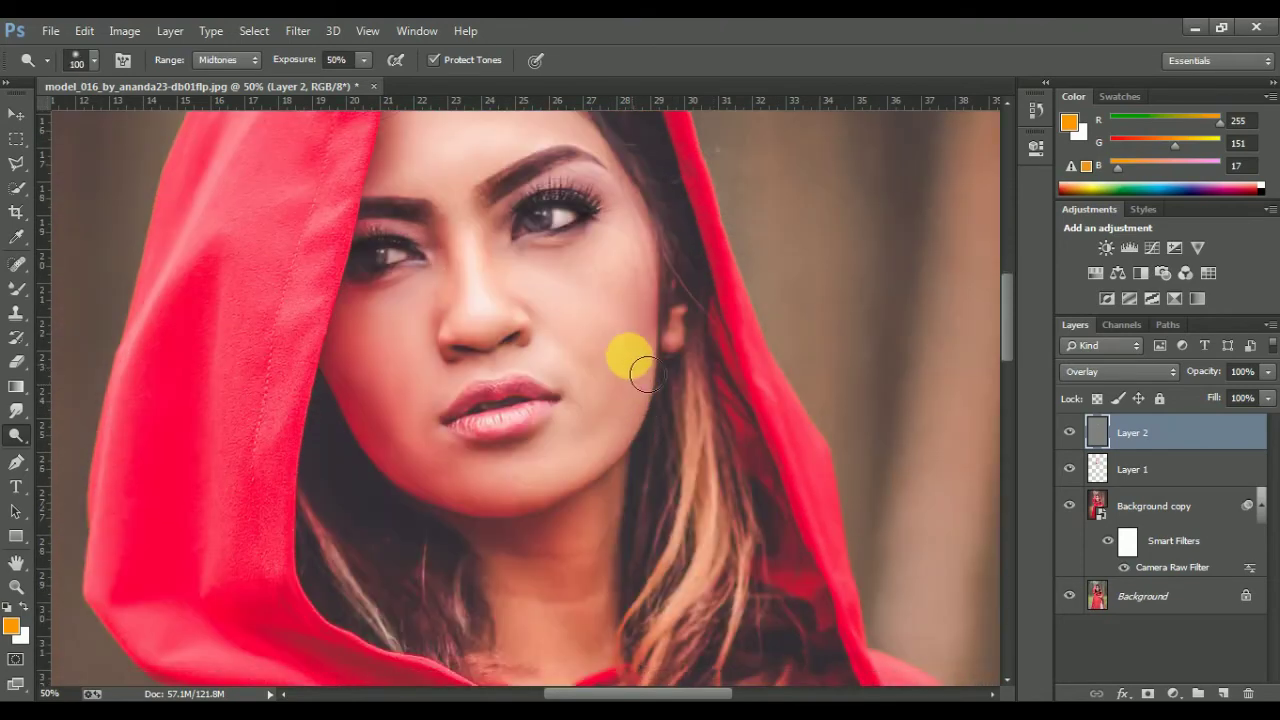
drag(338, 80, 325, 80)
key(bracketright)
mouse_move(694, 451)
mouse_down()
mouse_move(653, 402)
mouse_move(602, 482)
mouse_move(432, 392)
mouse_move(460, 466)
mouse_move(406, 377)
mouse_move(443, 493)
mouse_move(466, 483)
mouse_move(573, 507)
mouse_move(541, 519)
mouse_move(655, 455)
mouse_up()
key(bracketleft)
key(bracketleft)
scroll(576, 336, up, 2)
mouse_move(576, 336)
mouse_down()
mouse_move(453, 270)
mouse_move(466, 314)
mouse_move(617, 451)
mouse_up()
scroll(586, 449, down, 5)
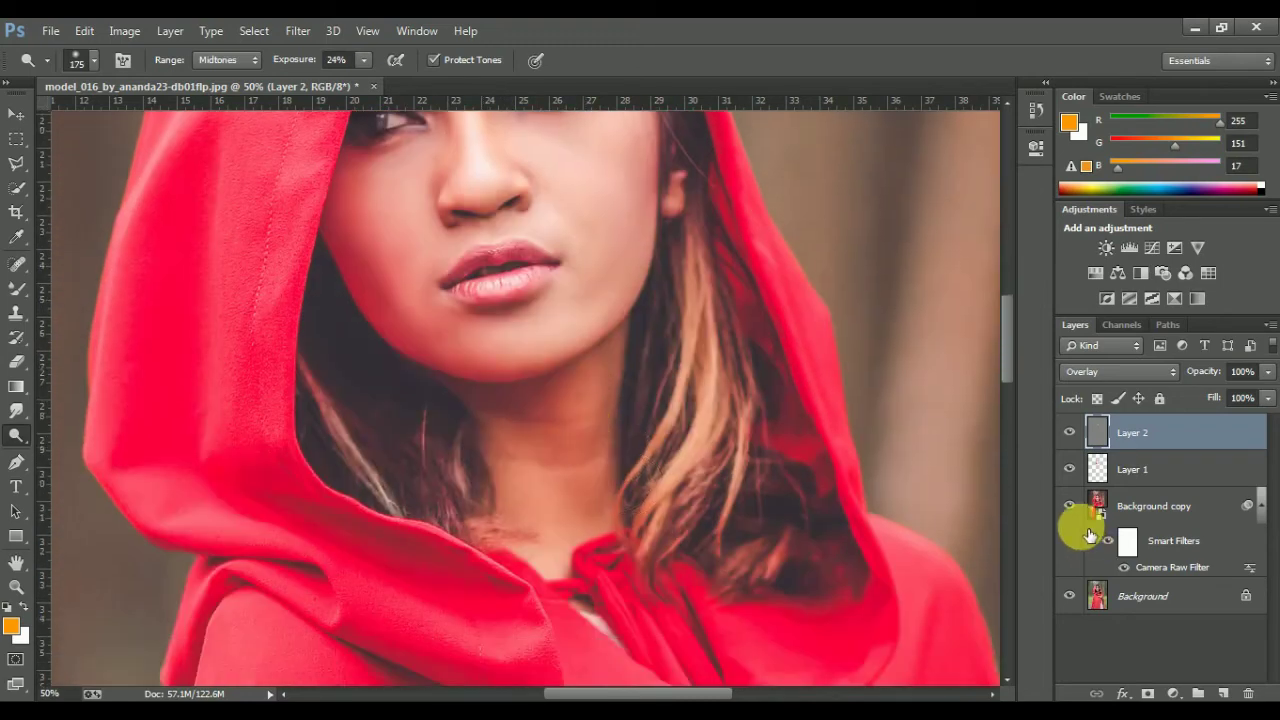
Zoom out to the whole figure and lighten around the hand with a size 900 brush
key(ctrl+minus)
key(ctrl+minus)
key(ctrl+plus)
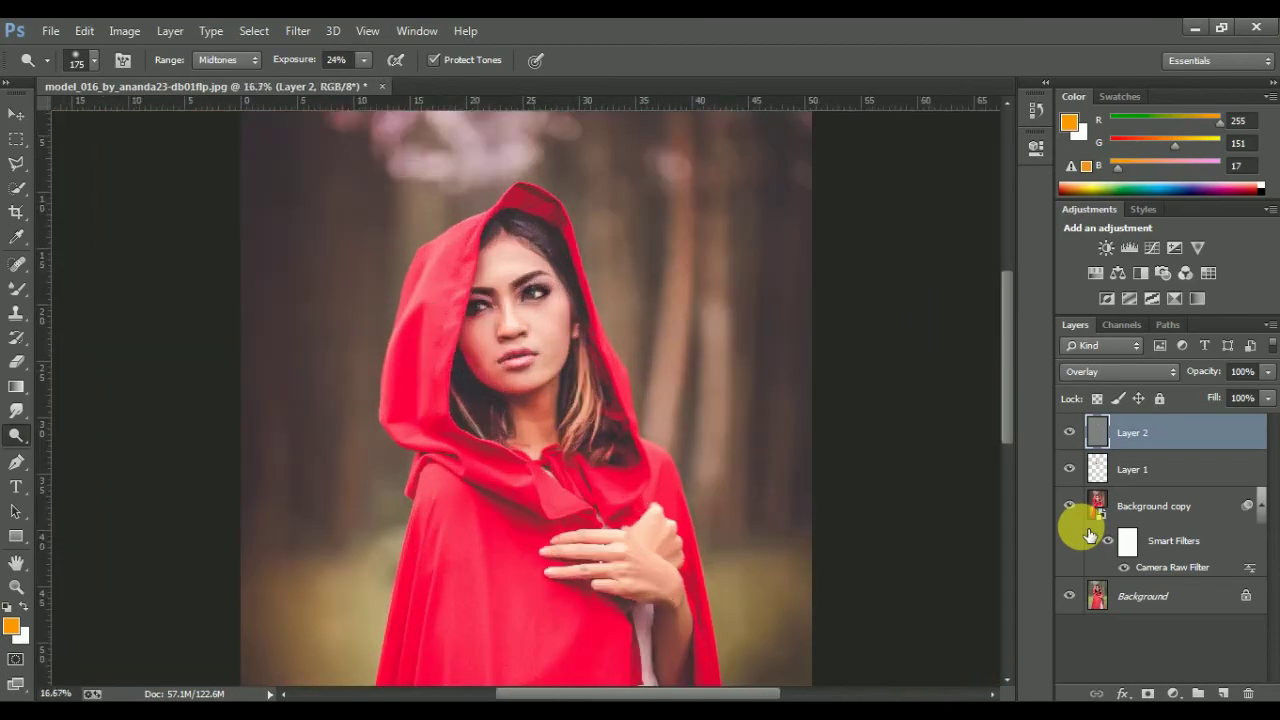
key(ctrl+plus)
key(ctrl+minus)
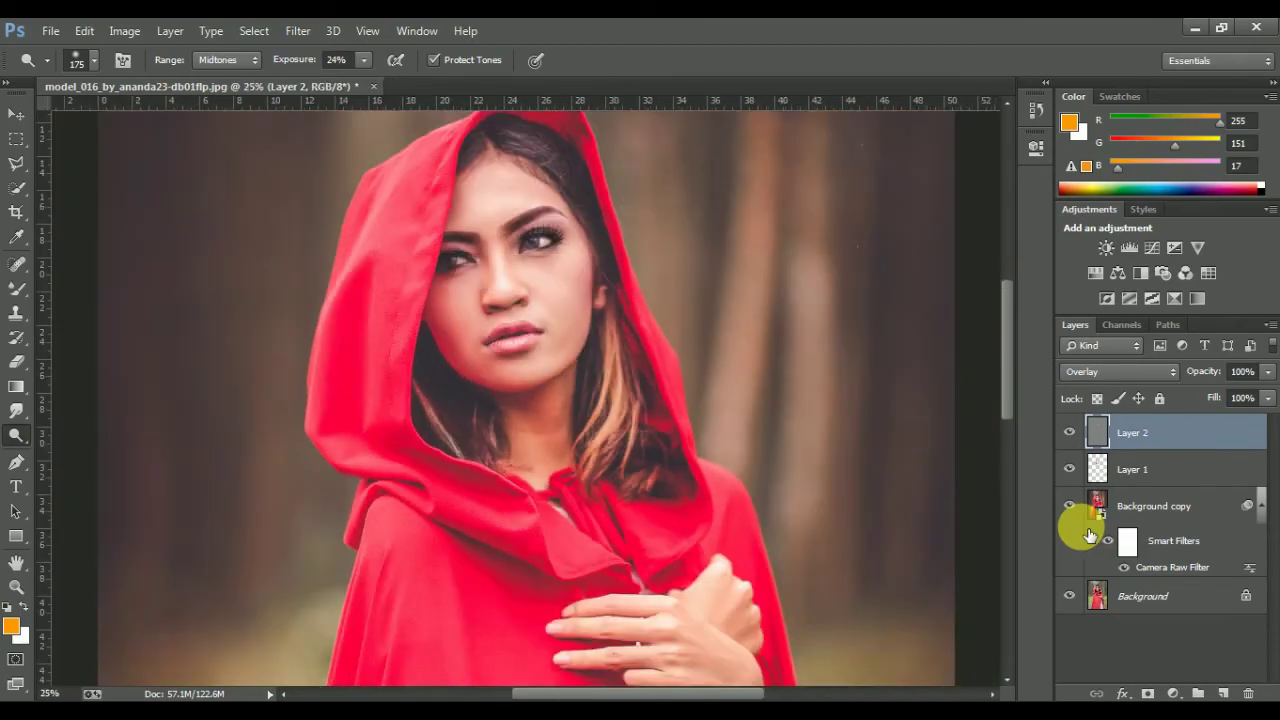
key(ctrl+minus)
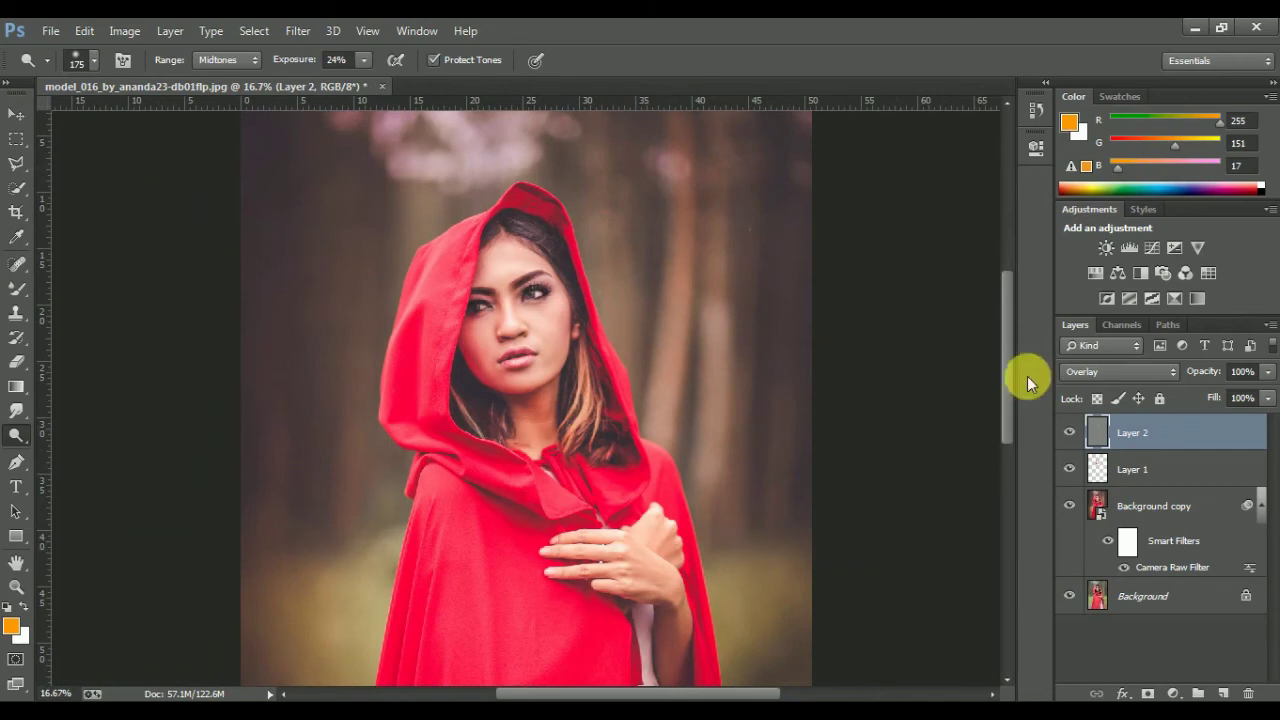
scroll(1011, 361, down, 2)
key(bracketright)
key(bracketright)
key(bracketright)
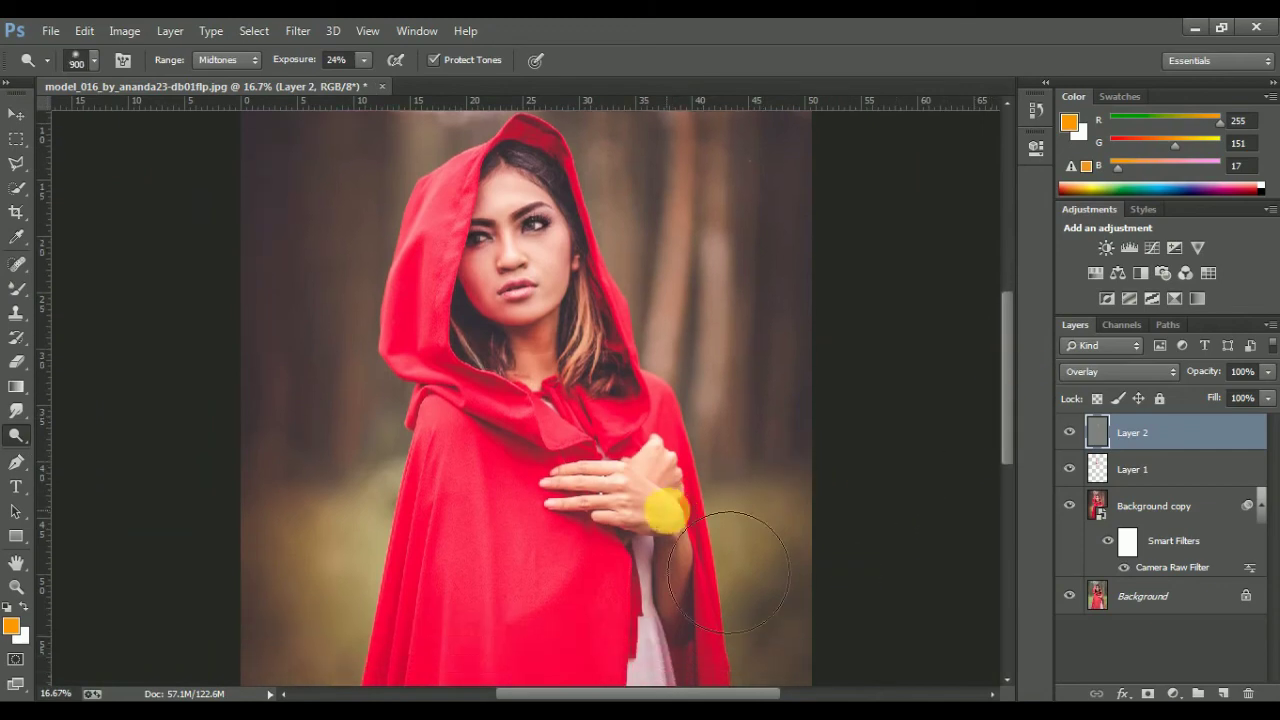
mouse_move(678, 530)
mouse_down()
mouse_move(696, 554)
mouse_move(672, 480)
mouse_up()
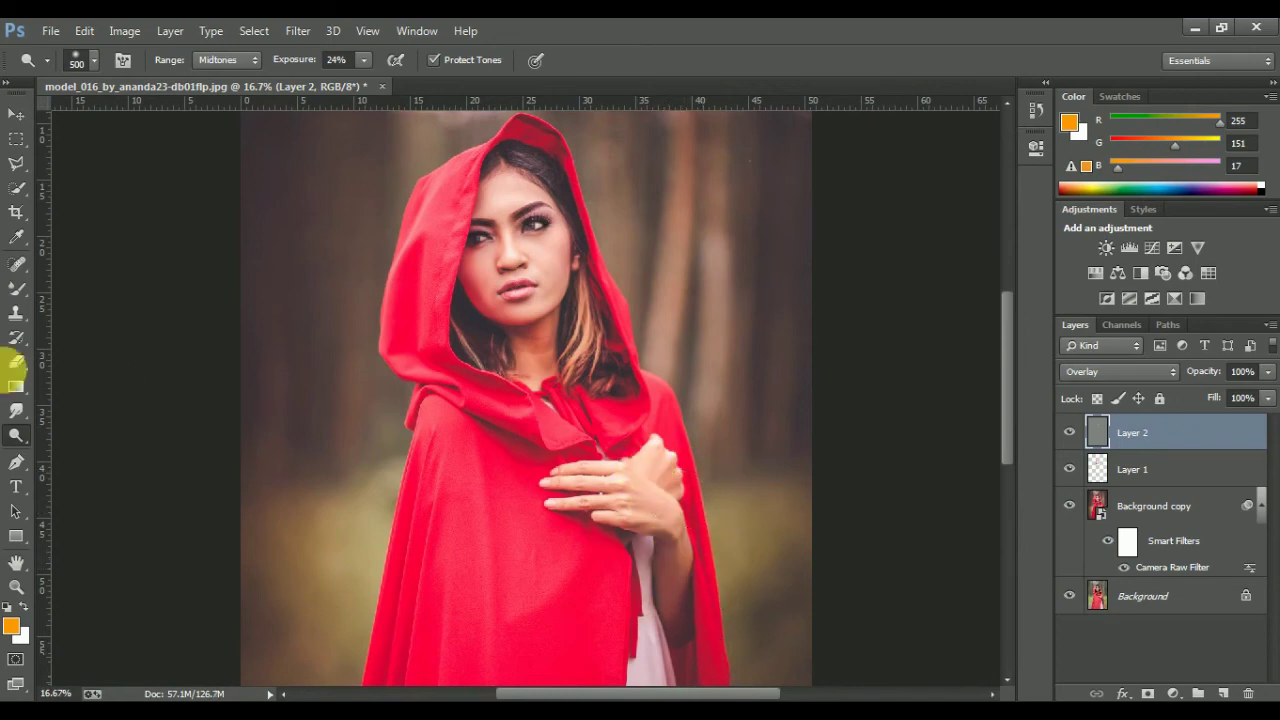
Switch to the Burn Tool at 18% exposure, size 100, and lightly darken the eyes, nose and chin
right_click(16, 435)
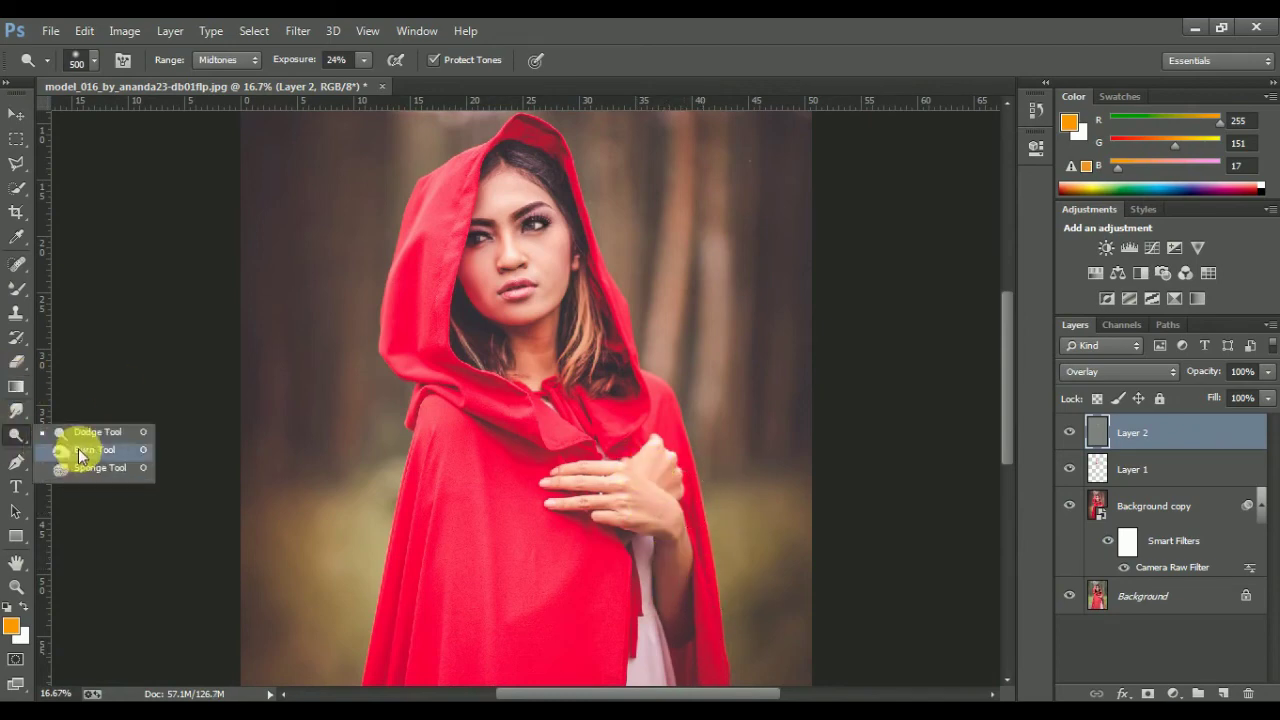
click(80, 448)
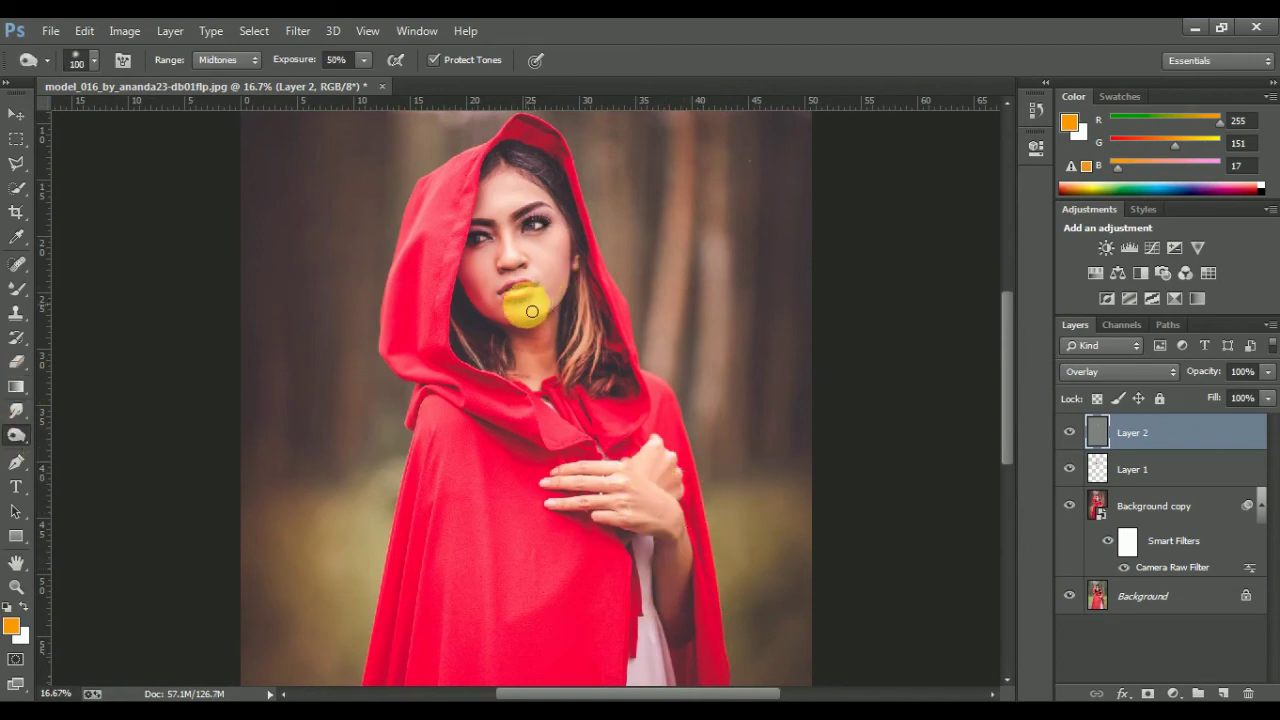
key(ctrl+plus)
key(ctrl+plus)
key(ctrl+plus)
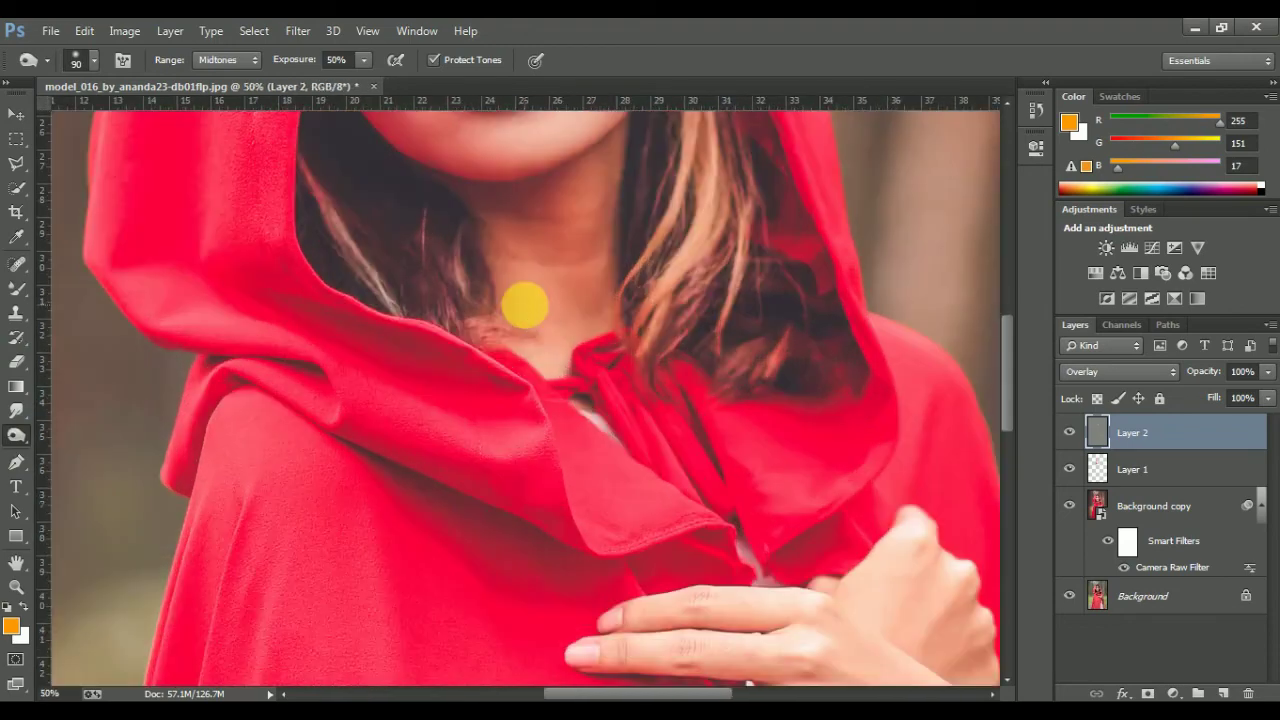
scroll(537, 303, up, 3)
click(336, 60)
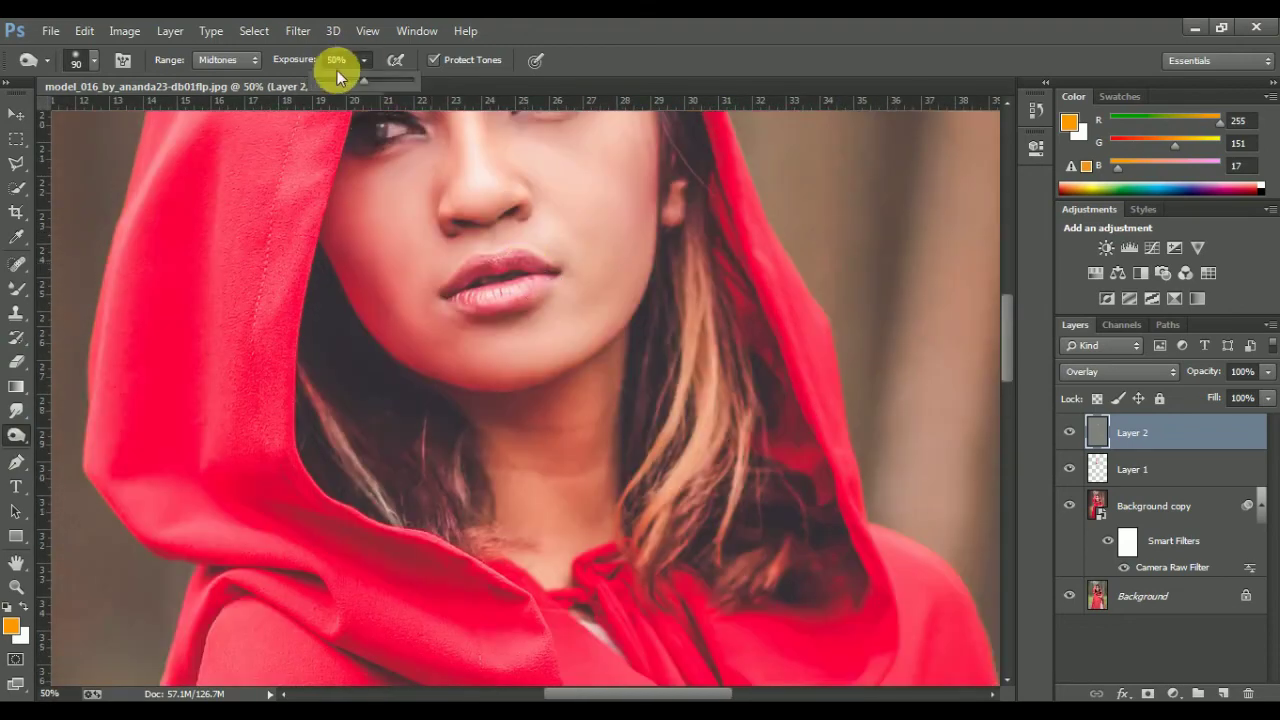
mouse_move(333, 83)
mouse_down()
mouse_move(520, 314)
mouse_move(474, 314)
mouse_move(548, 333)
mouse_up()
scroll(686, 277, up, 3)
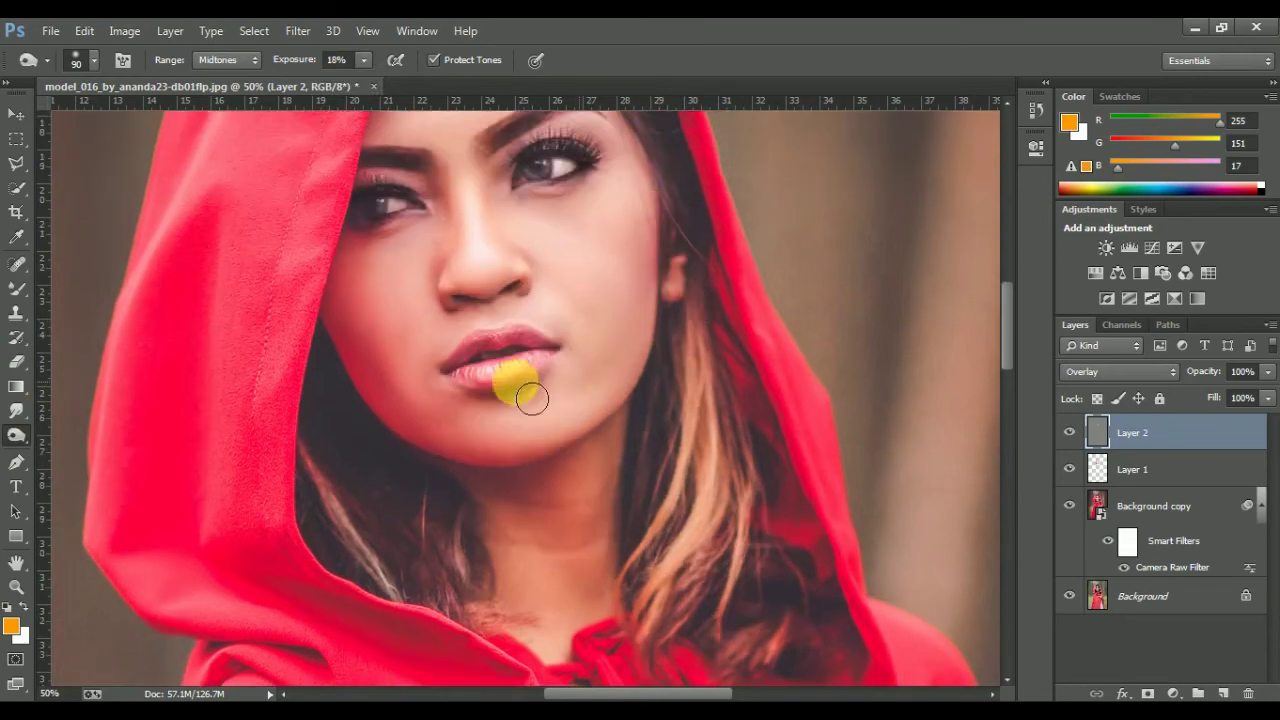
scroll(510, 300, up, 5)
key(bracketright)
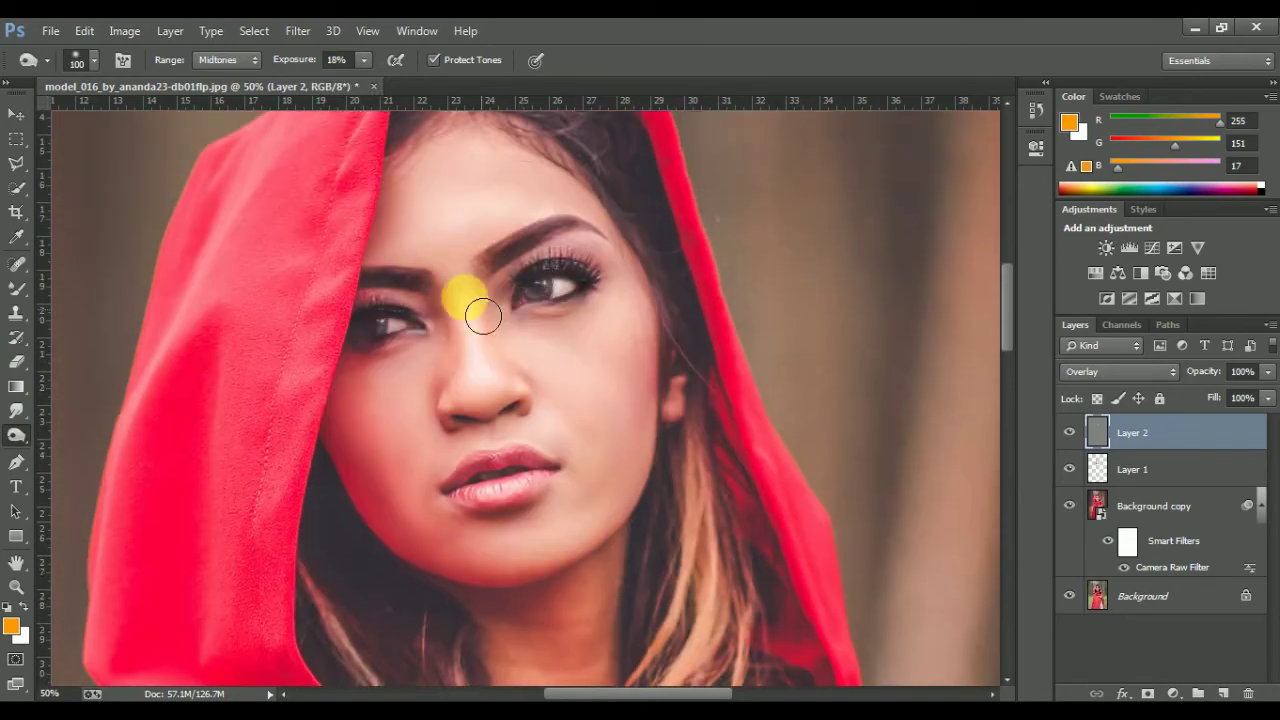
mouse_move(437, 322)
mouse_down()
mouse_move(543, 317)
mouse_move(514, 320)
mouse_move(600, 268)
mouse_move(649, 532)
mouse_up()
Zoom out to fit the image and toggle Layer 2 to compare the dodge and burn
scroll(645, 500, down, 5)
scroll(650, 490, down, 5)
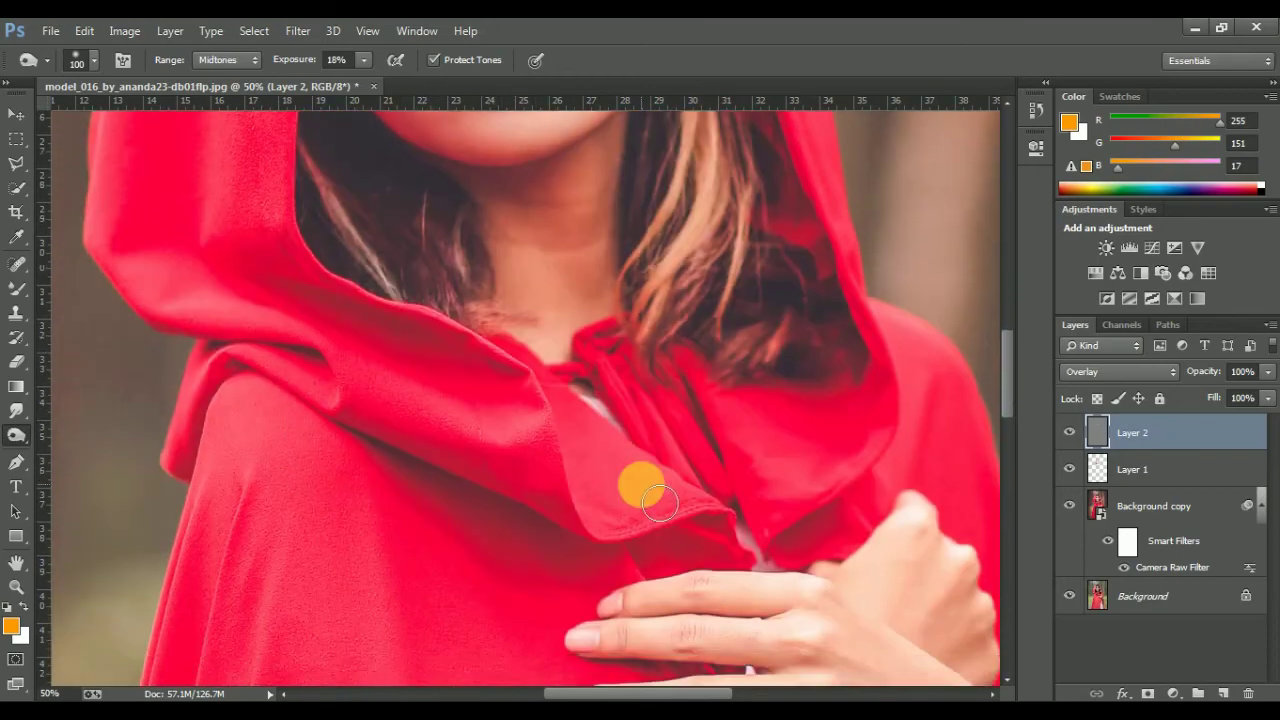
key(ctrl+minus)
key(ctrl+minus)
key(ctrl+minus)
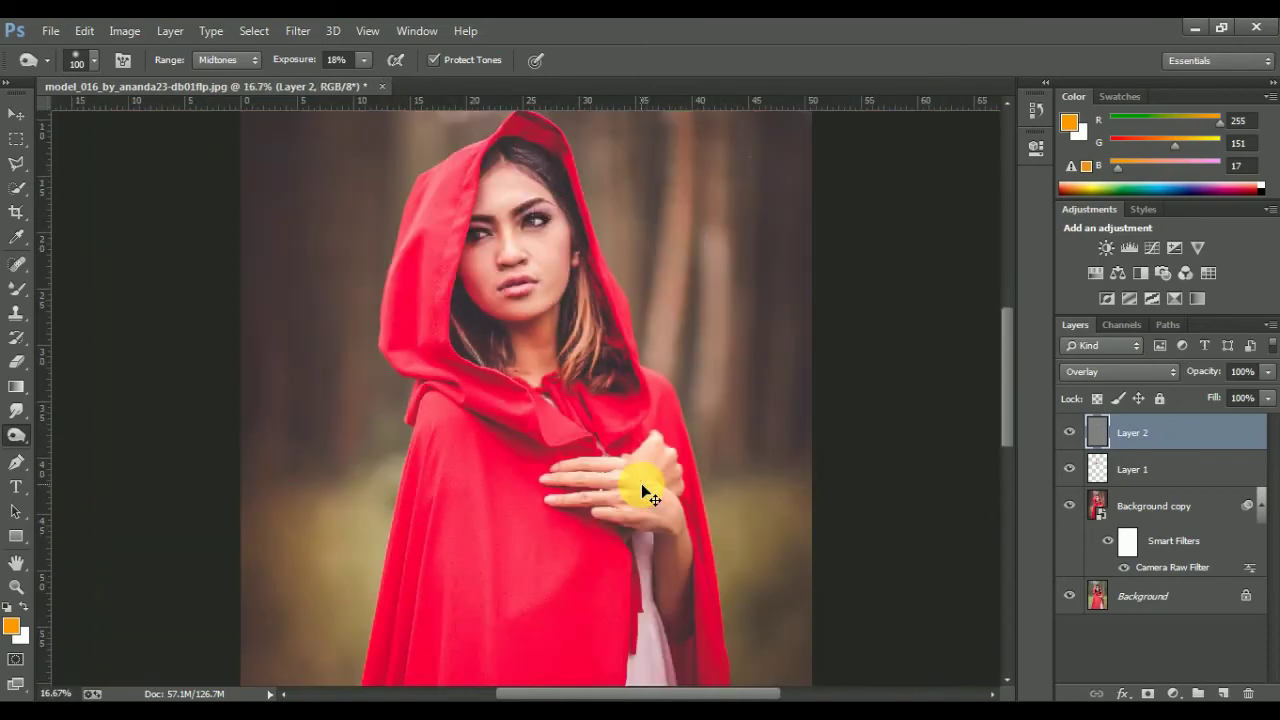
key(ctrl+minus)
key(ctrl+minus)
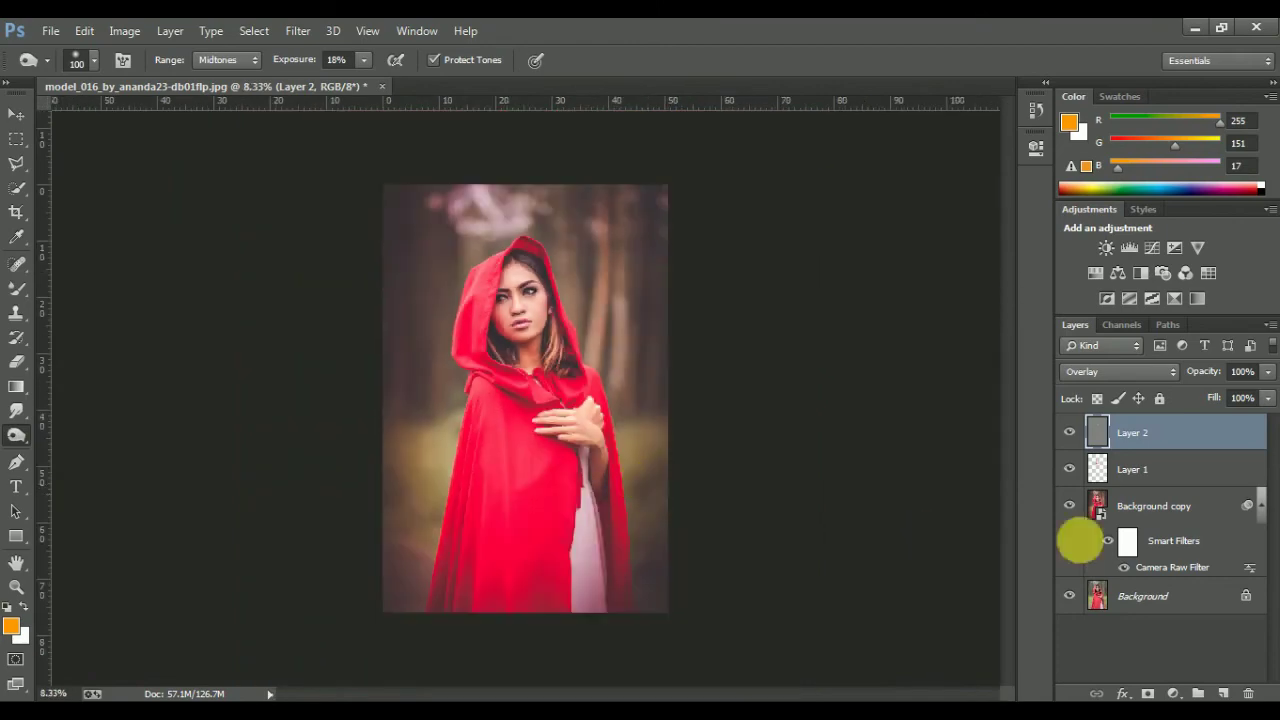
click(1069, 432)
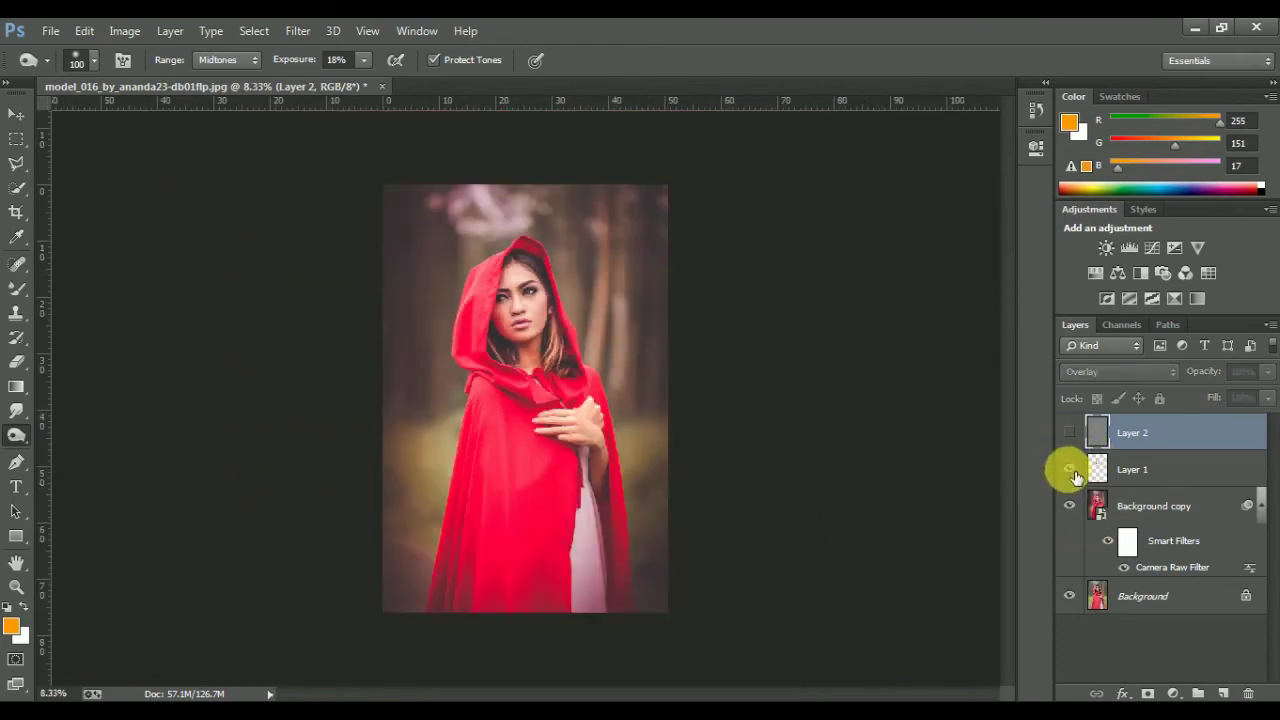
click(1070, 435)
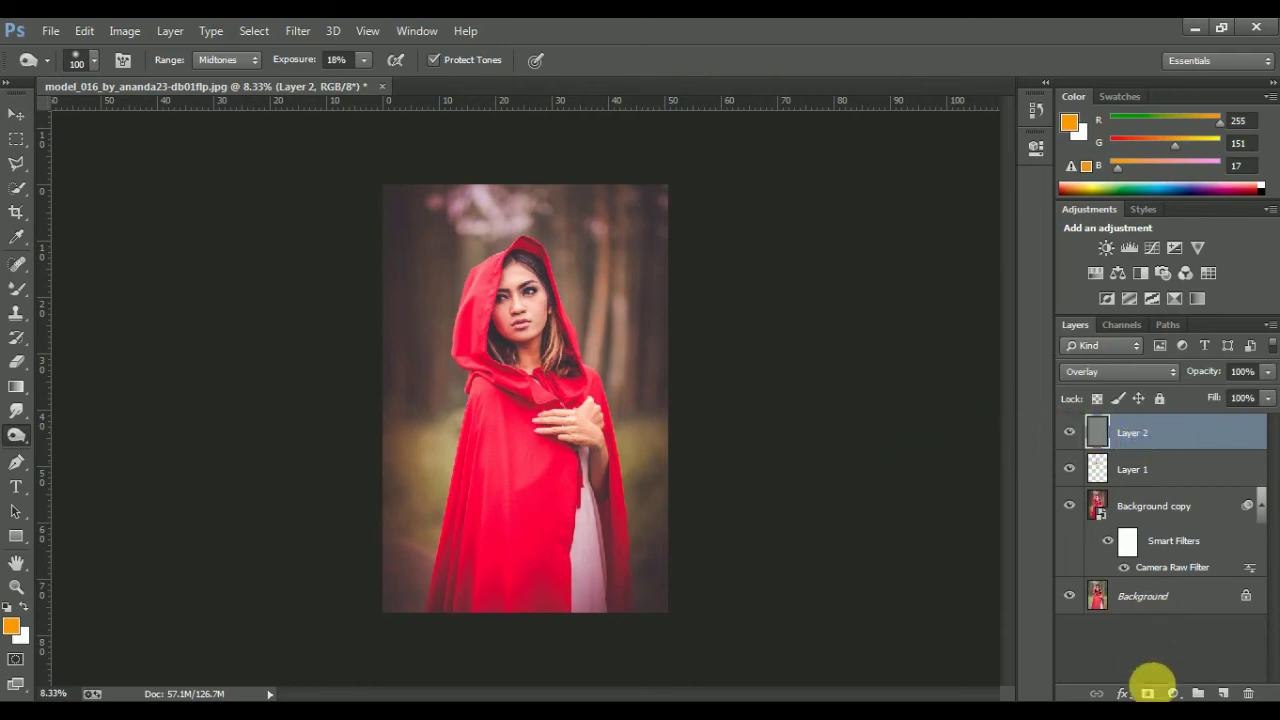
Add a Gradient Map adjustment using the Violet, Orange preset
click(1173, 693)
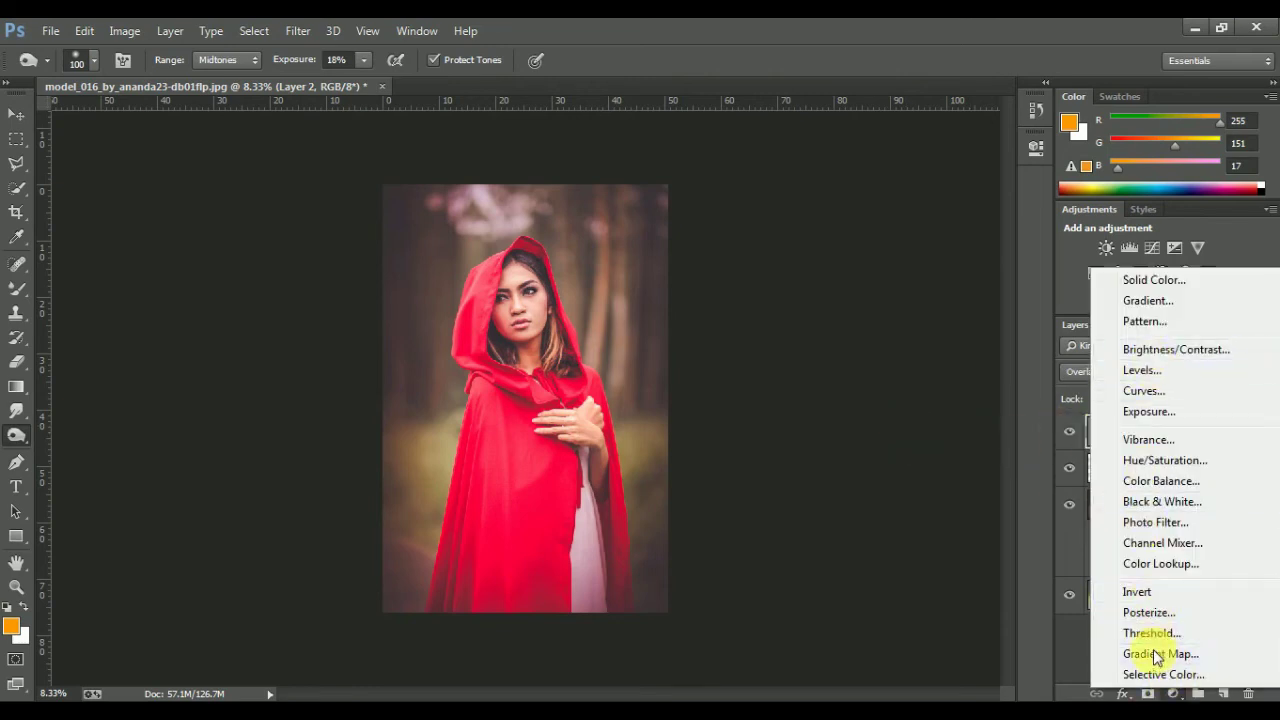
click(1157, 655)
click(870, 210)
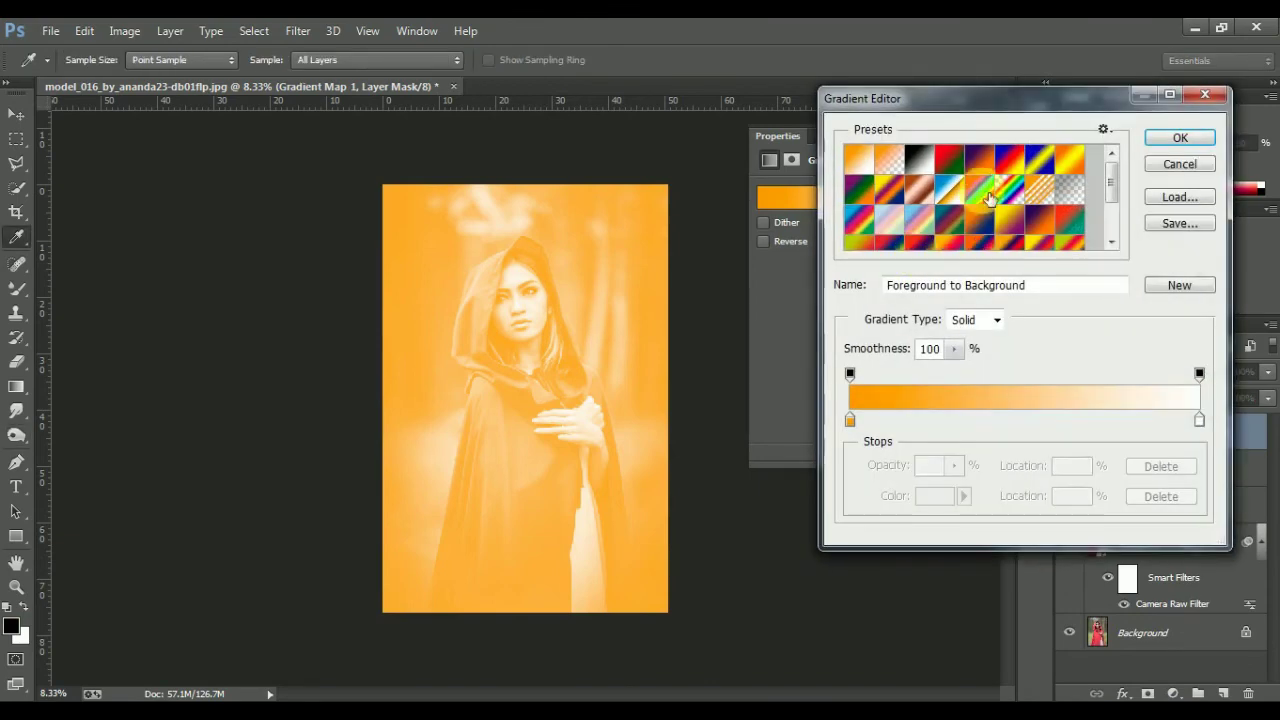
click(979, 159)
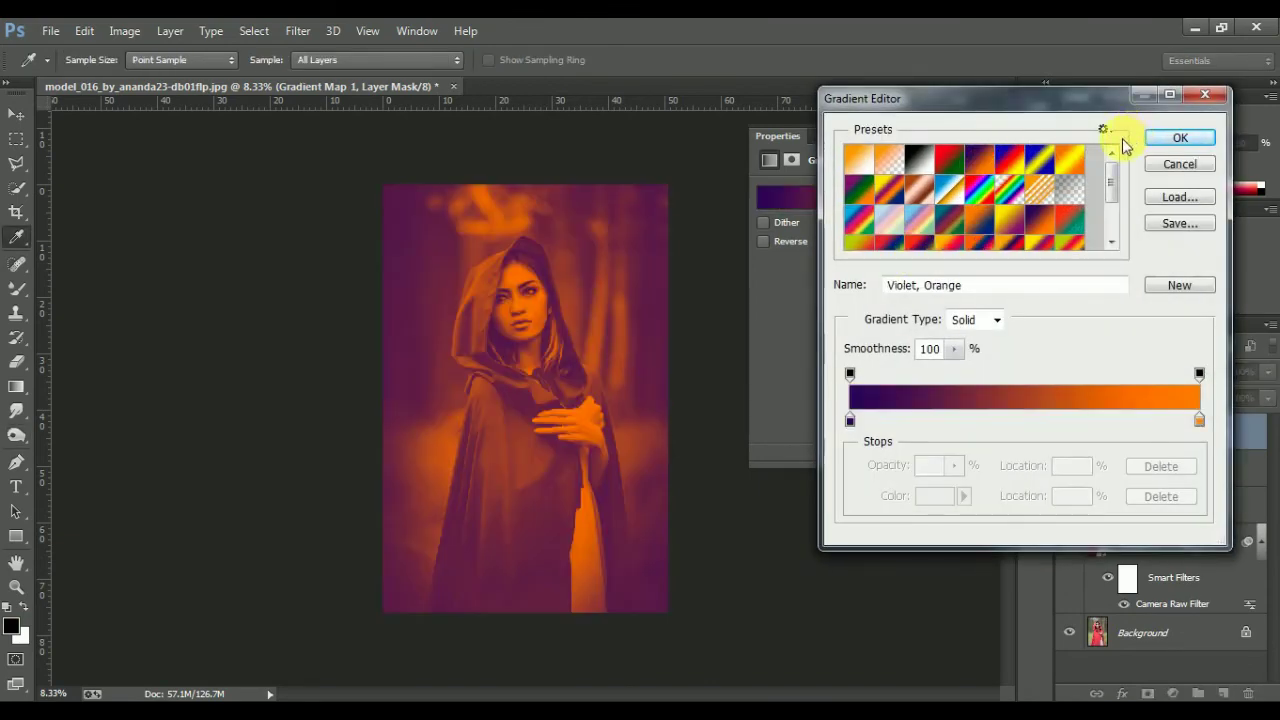
click(1010, 159)
click(949, 159)
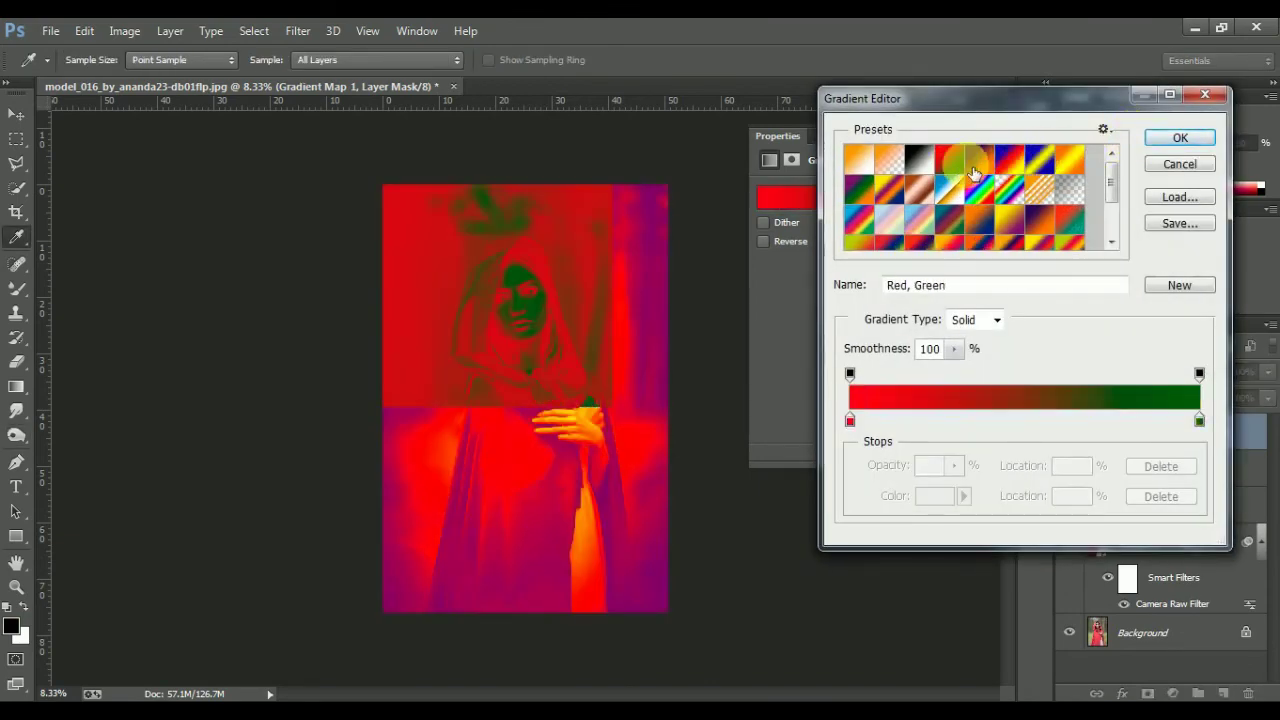
click(985, 162)
click(1175, 137)
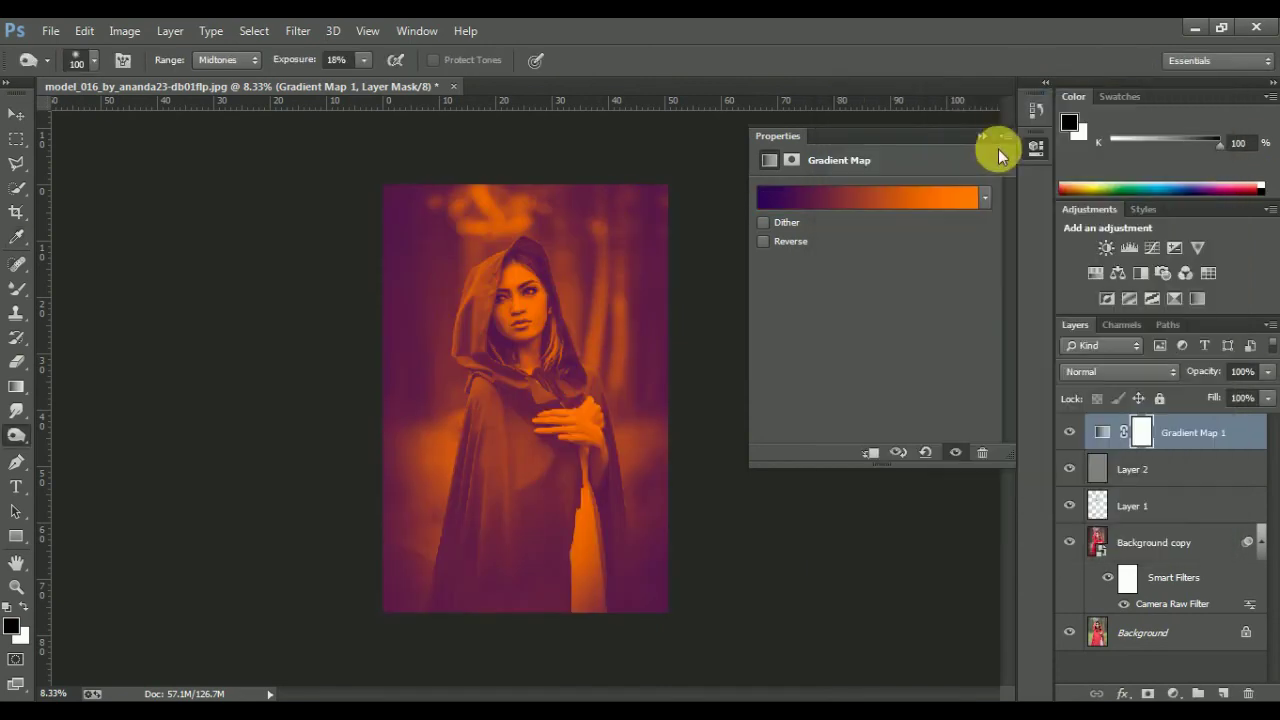
Set the gradient map to Screen blend mode at 10% opacity and compare the look
click(1126, 371)
click(1094, 172)
click(980, 136)
drag(1267, 371, 1175, 398)
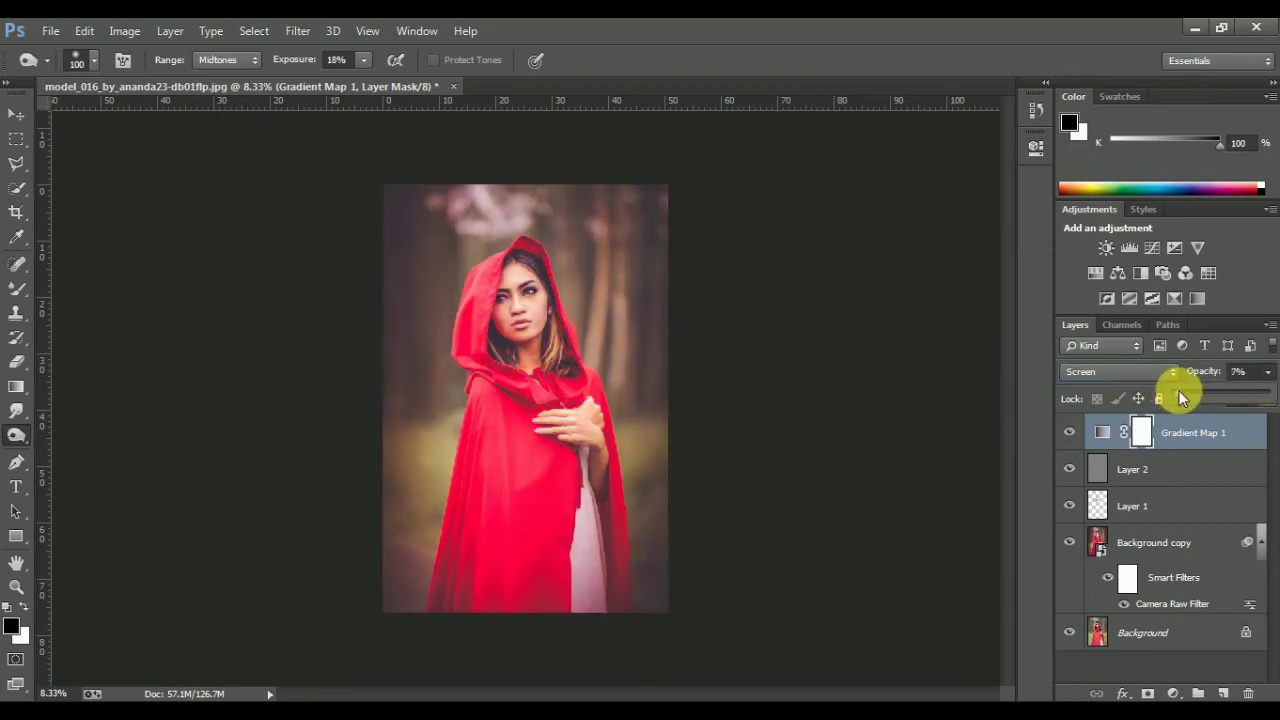
drag(1182, 398, 1185, 399)
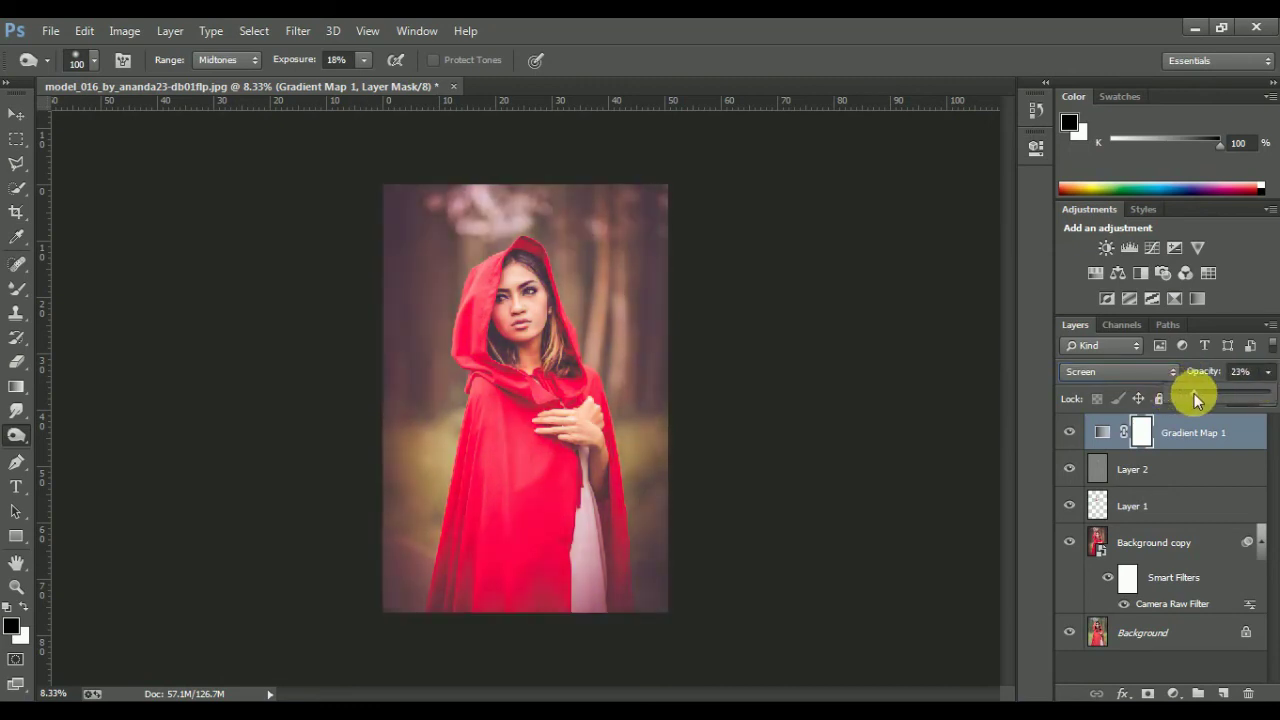
drag(1196, 399, 1181, 395)
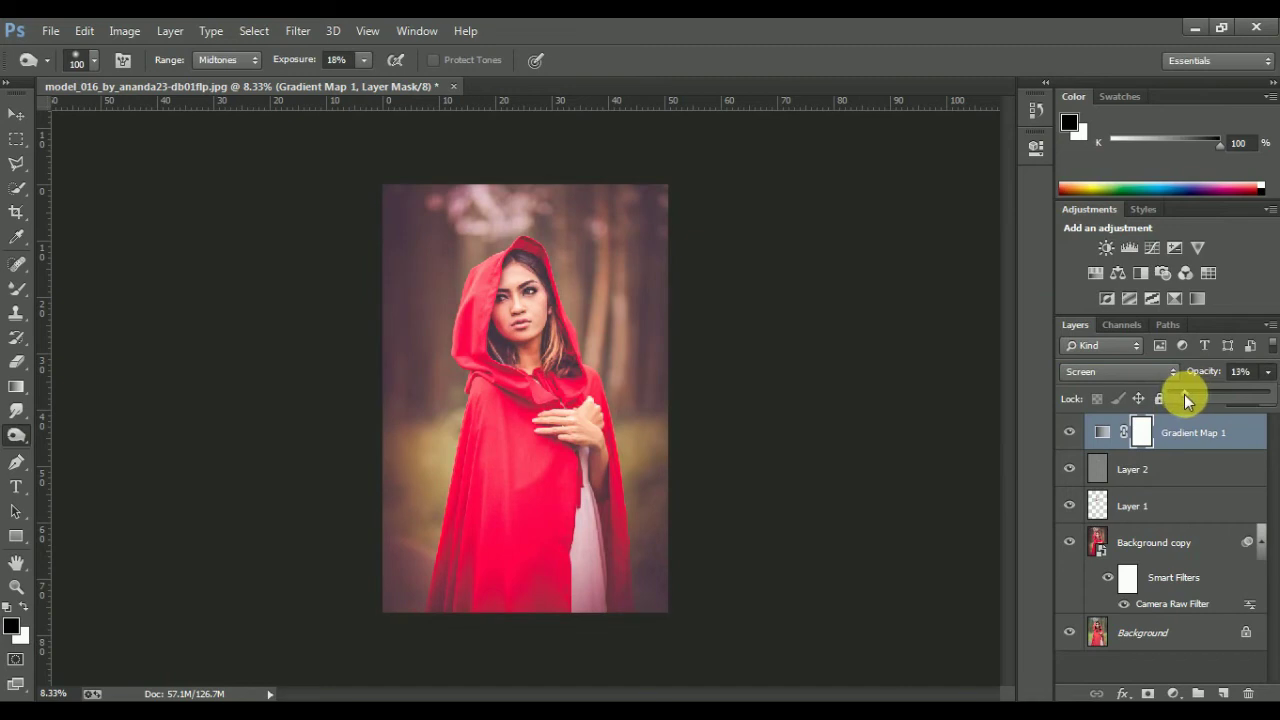
click(1071, 432)
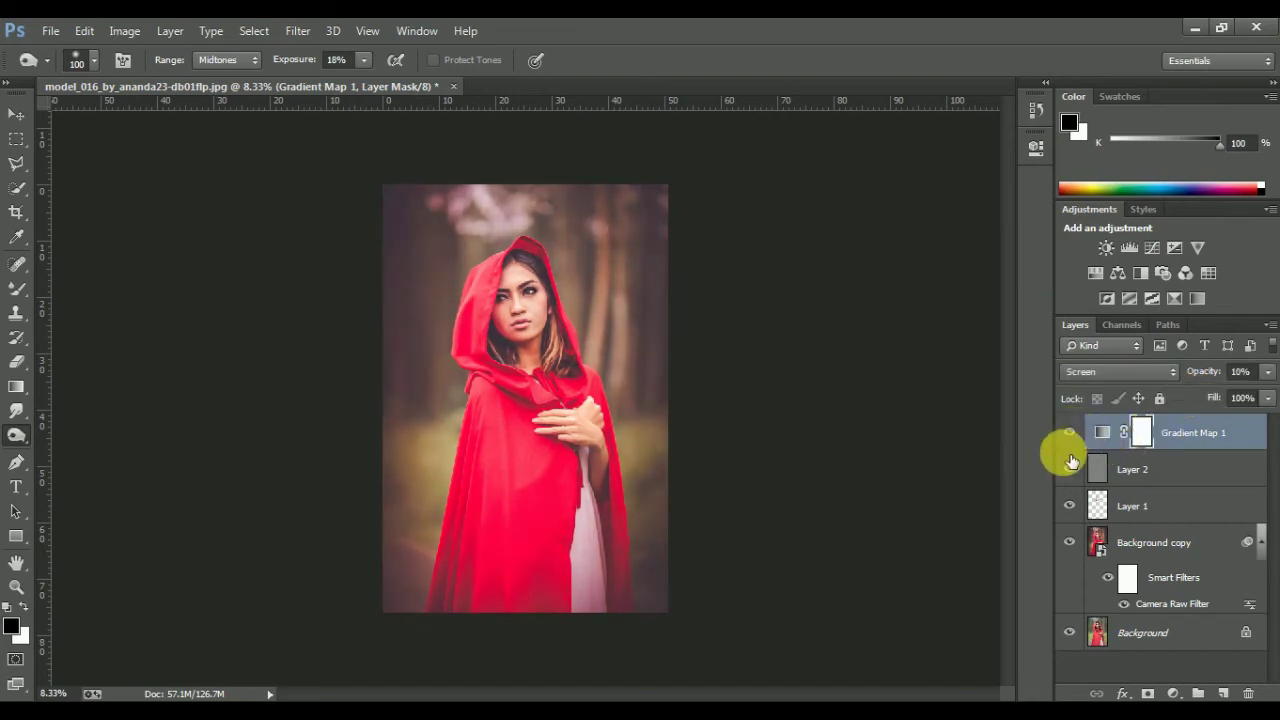
click(1173, 693)
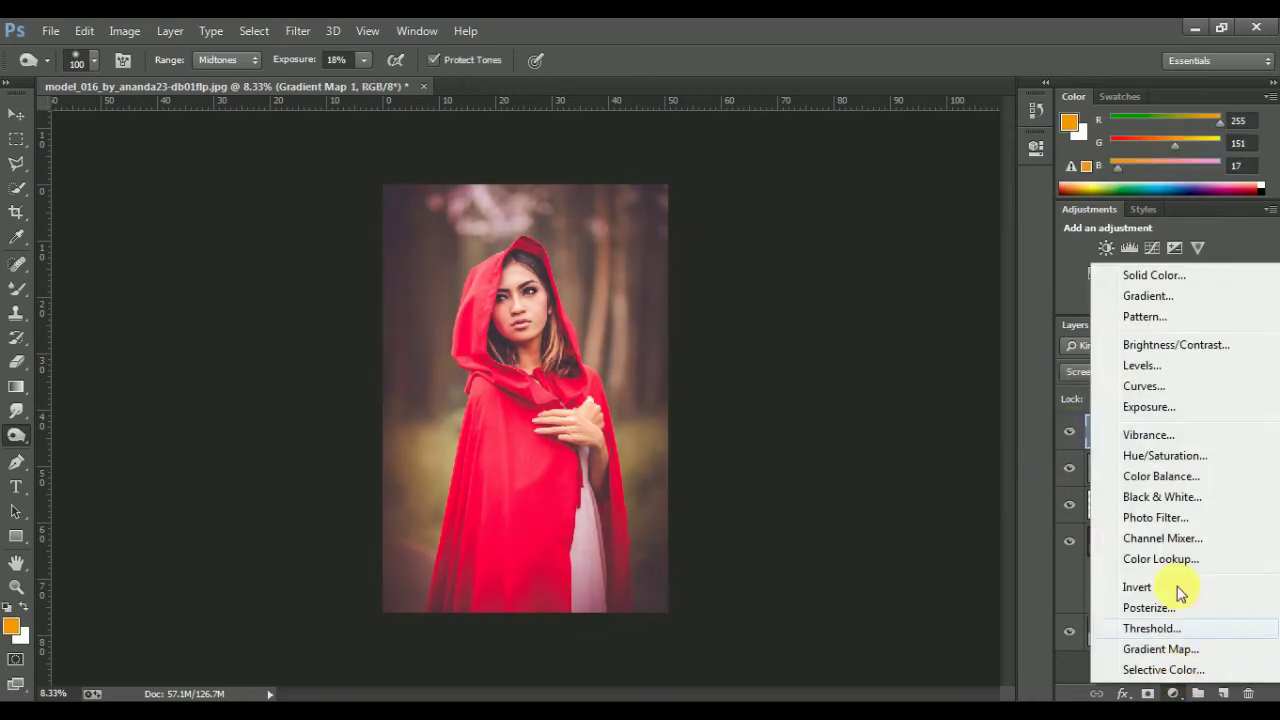
Add a Curves layer with three RGB points and the black endpoint raised to fade shadows
click(1145, 386)
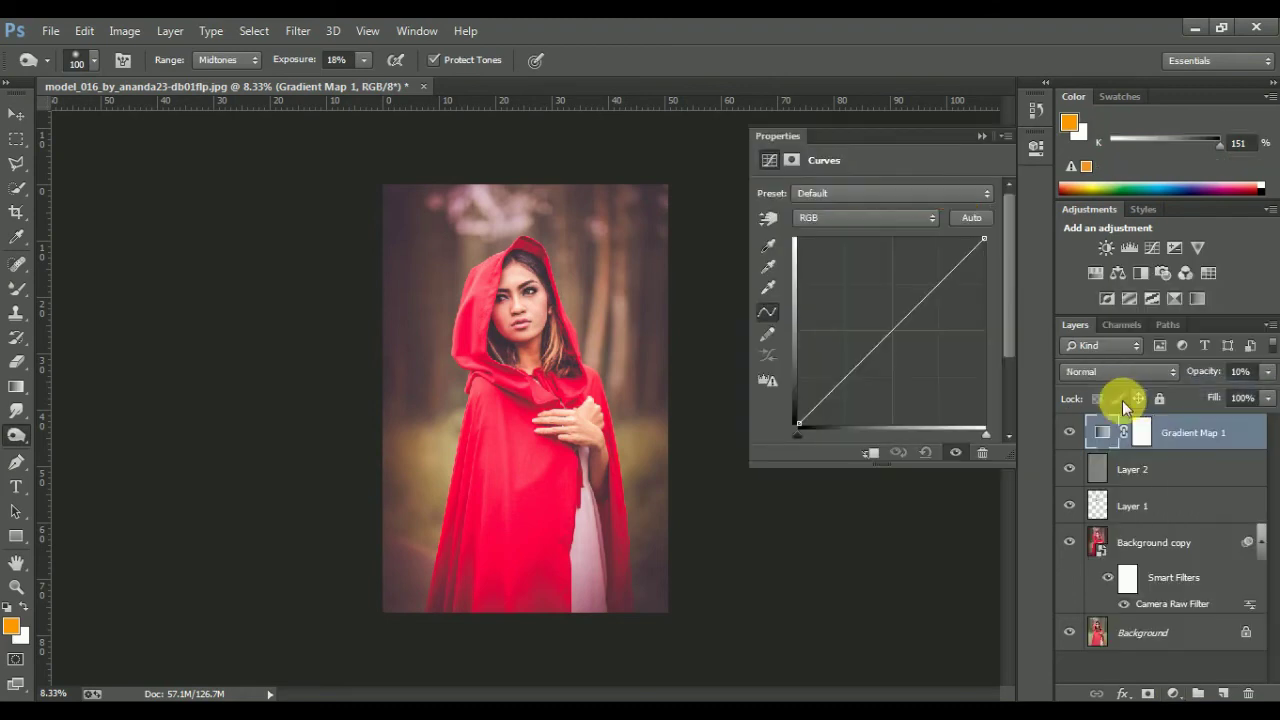
click(845, 376)
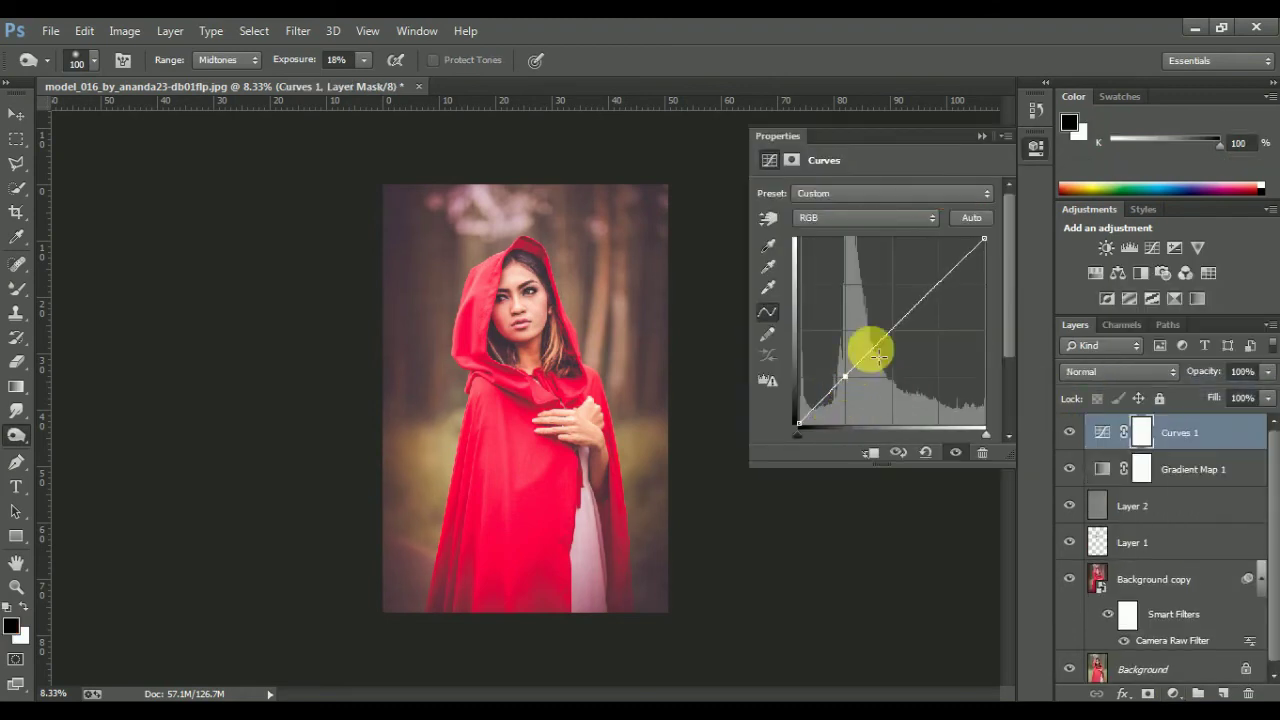
click(893, 326)
click(943, 276)
mouse_move(800, 424)
mouse_down()
mouse_move(810, 395)
mouse_move(857, 383)
mouse_up()
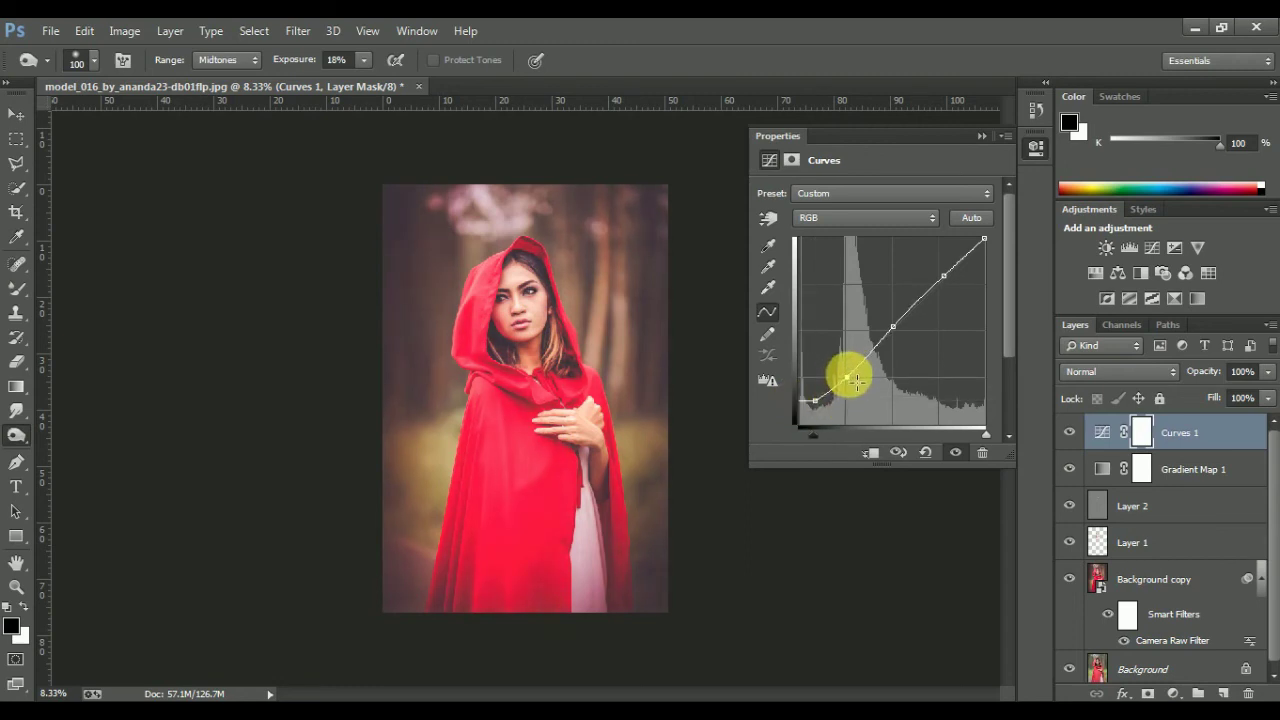
drag(893, 327, 896, 324)
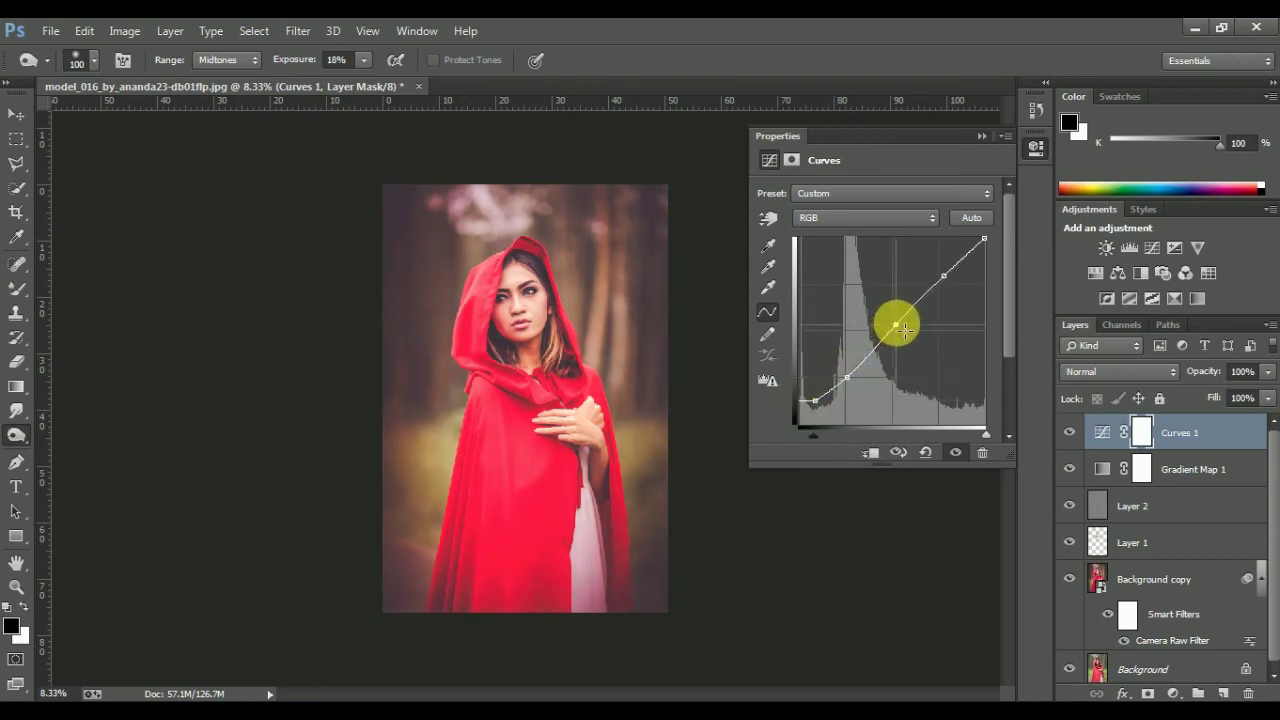
drag(818, 405, 801, 404)
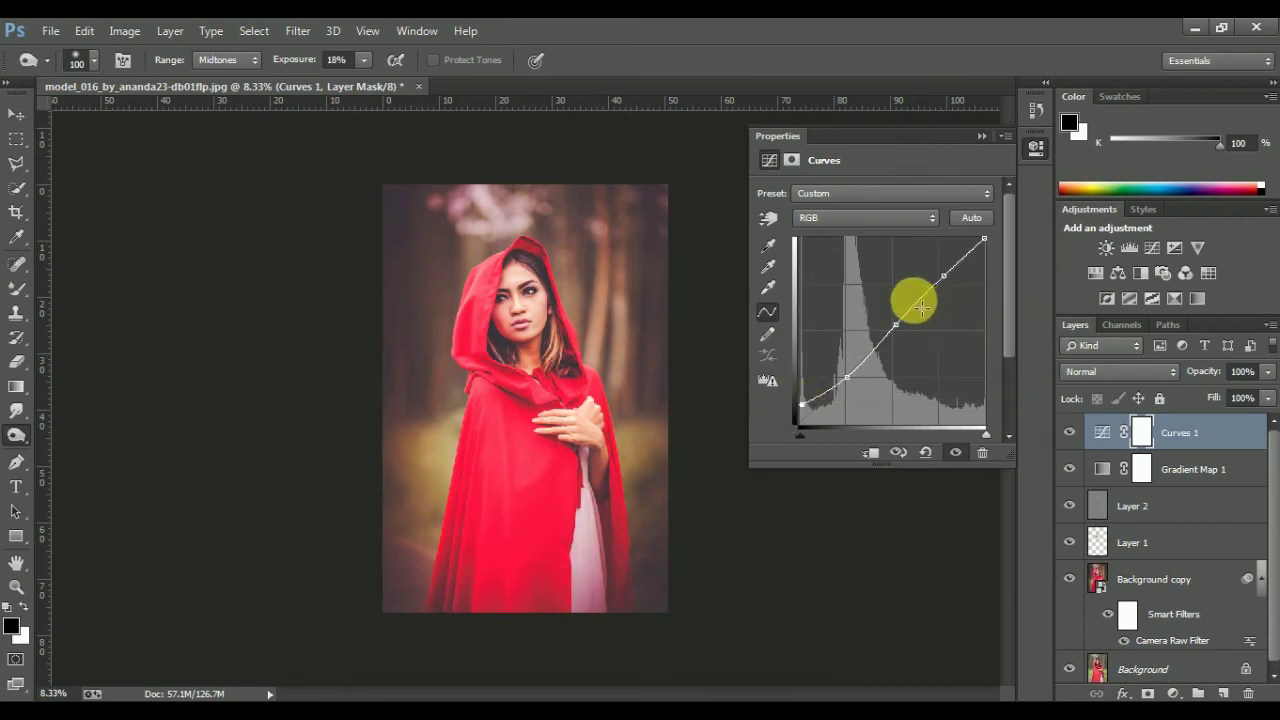
Compare the curves layer on and off, then lower its opacity to 44%
click(985, 138)
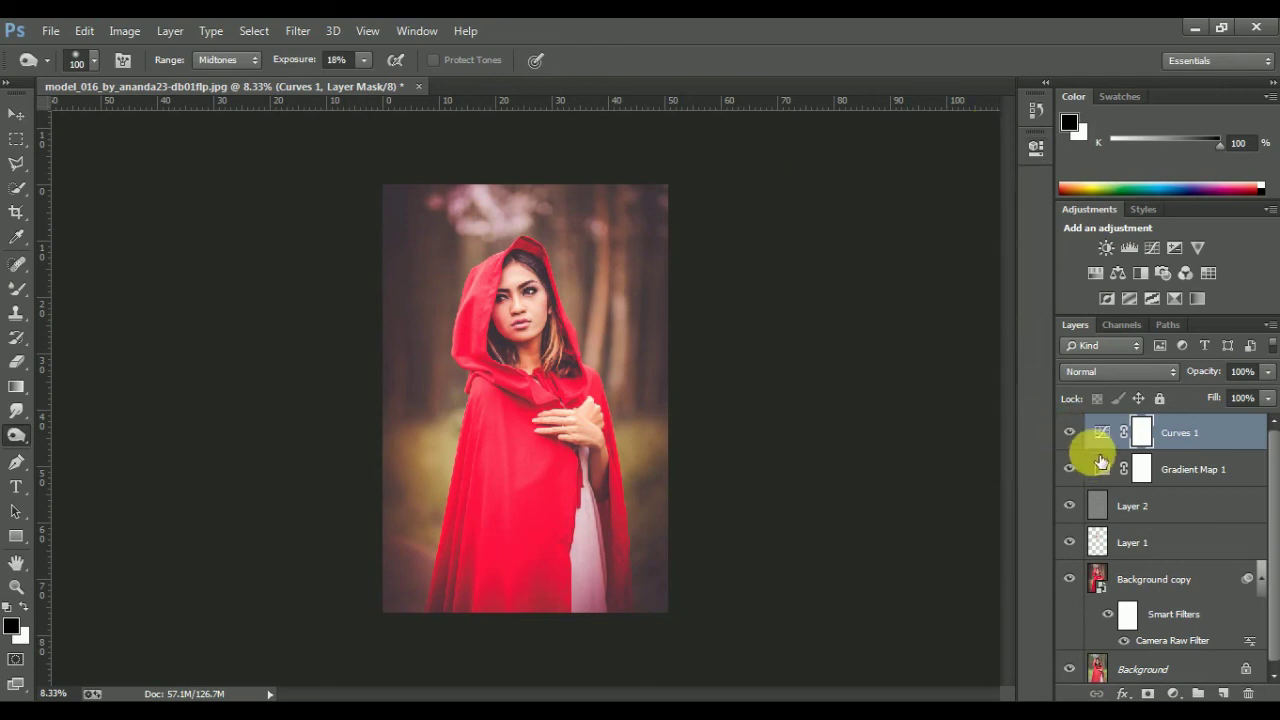
click(1076, 434)
click(1076, 434)
click(1080, 434)
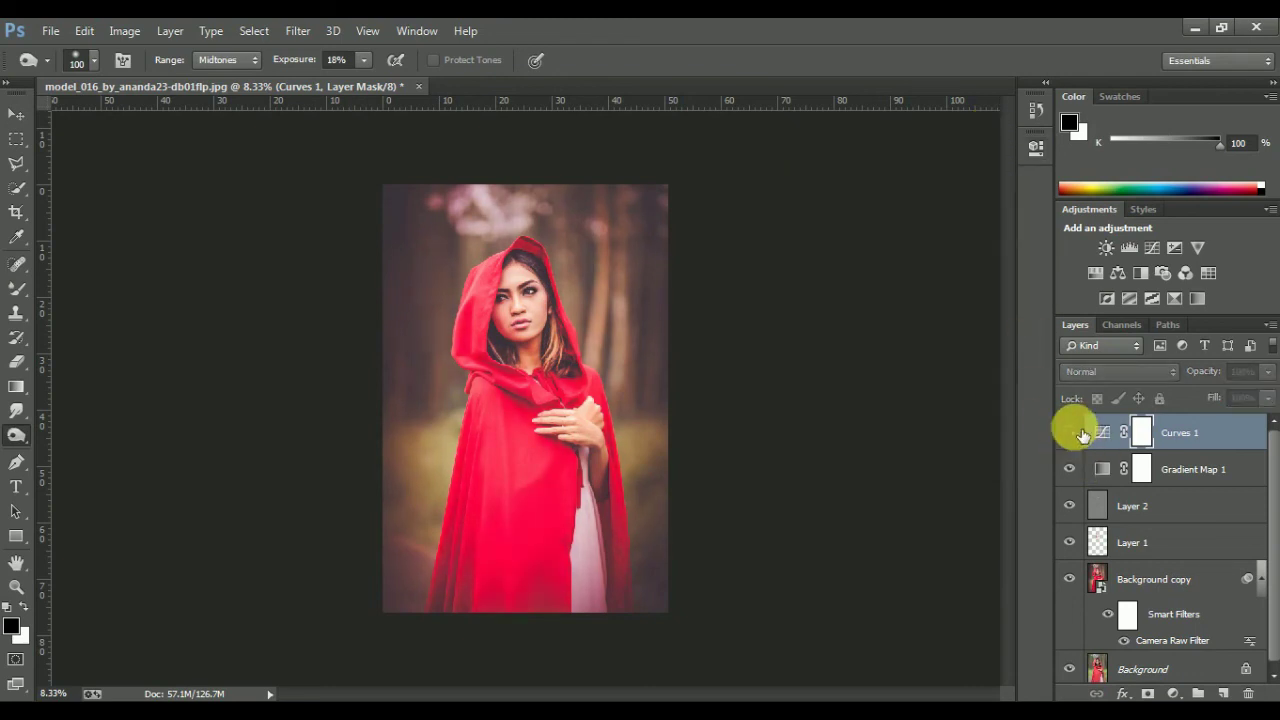
click(1076, 434)
click(1267, 371)
drag(1243, 389, 1212, 396)
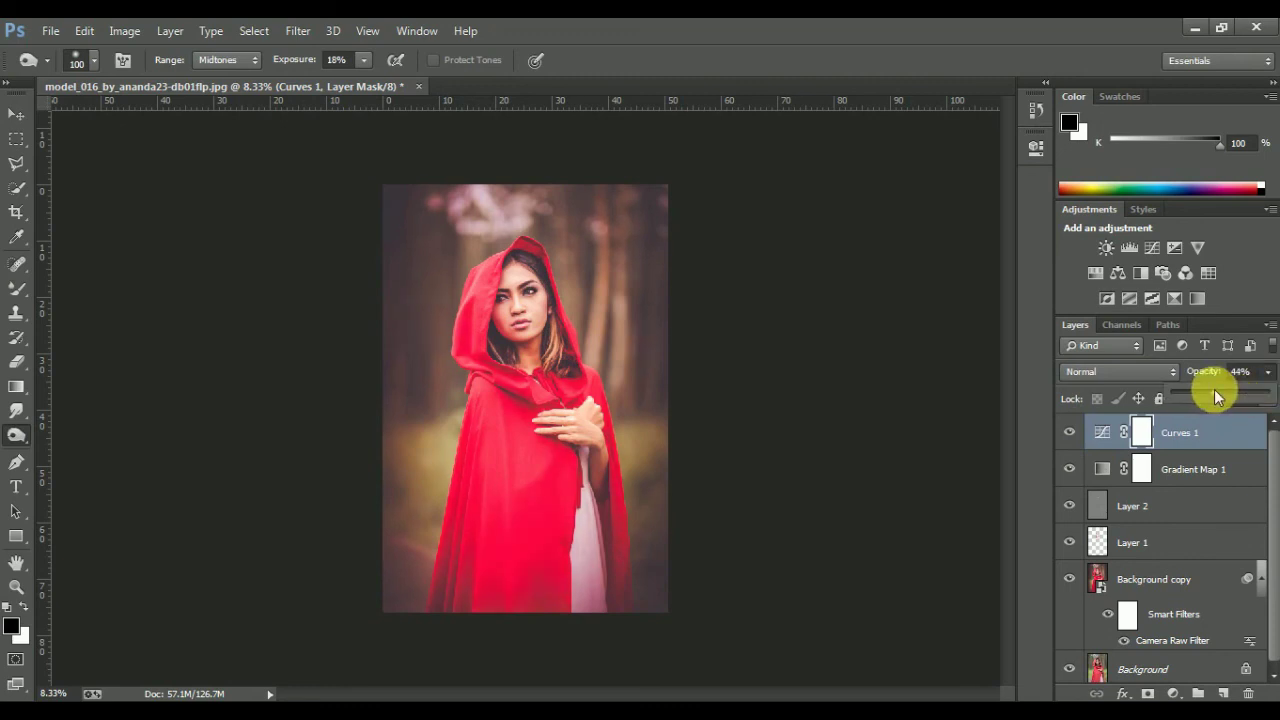
click(1200, 443)
click(1173, 693)
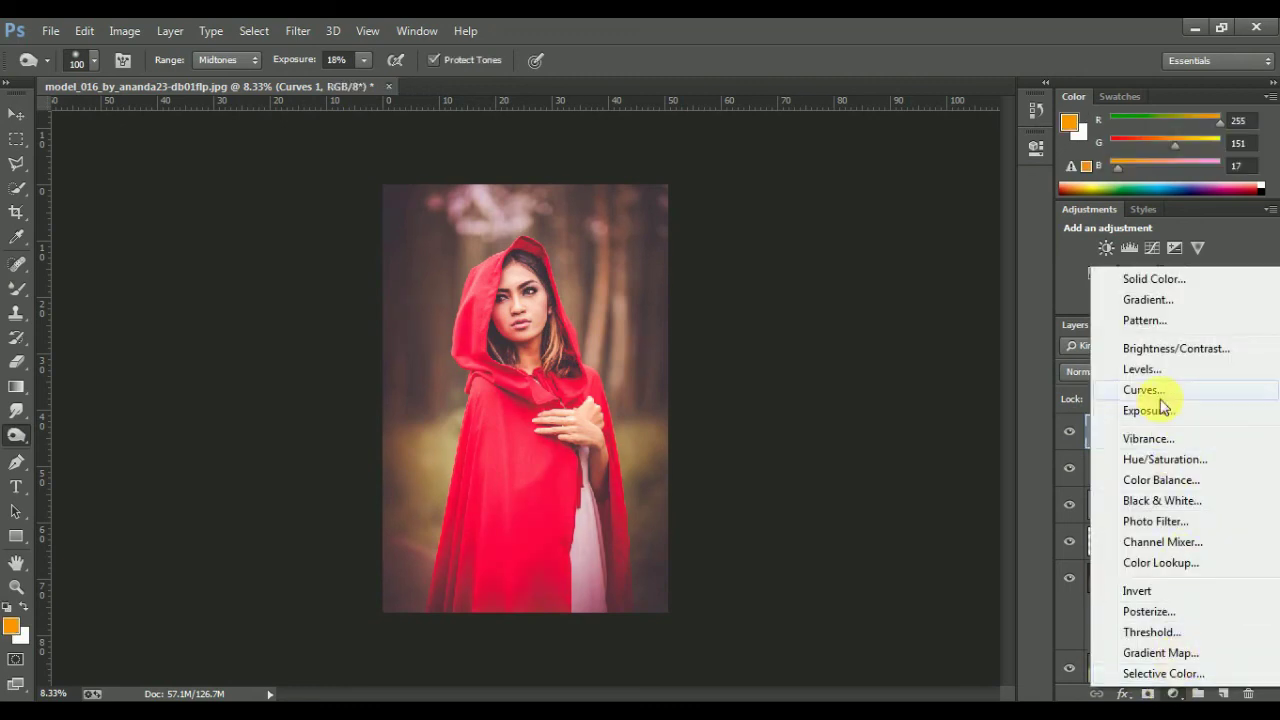
Add a Levels adjustment layer and raise its input black point to 3
click(1142, 369)
drag(888, 337, 882, 336)
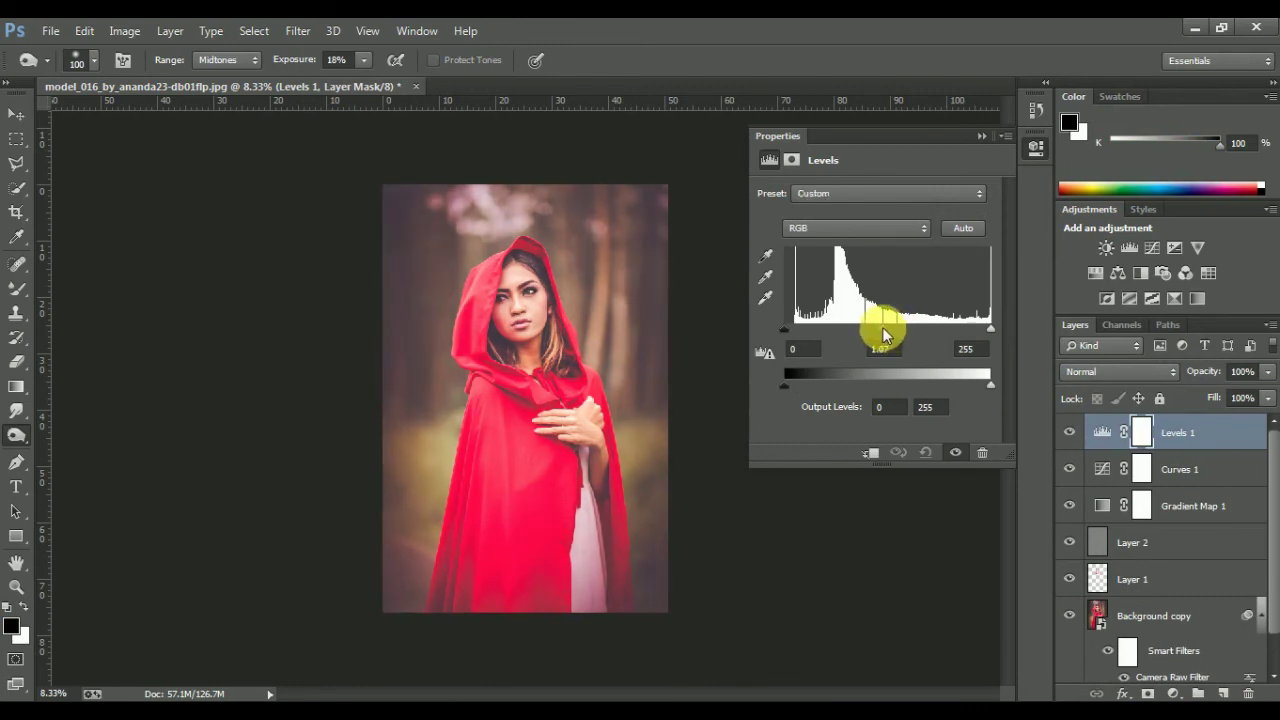
click(1069, 432)
click(1069, 432)
drag(787, 328, 787, 376)
click(1070, 432)
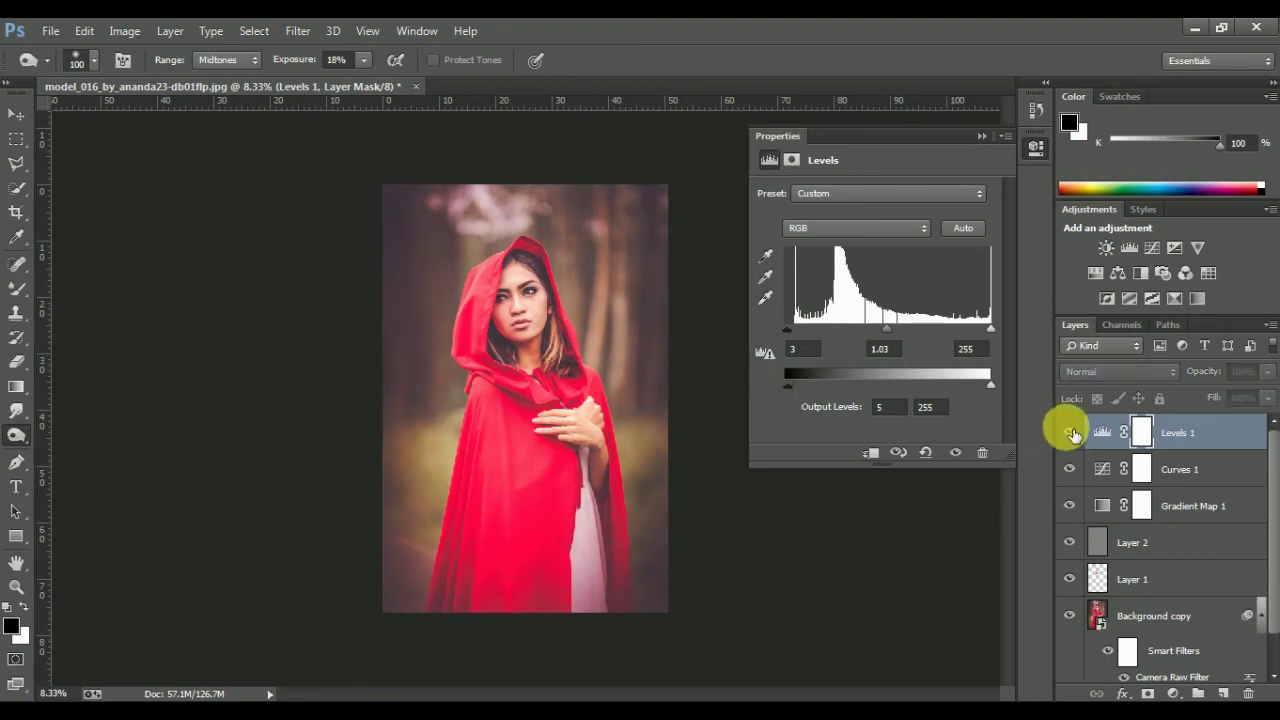
click(1070, 432)
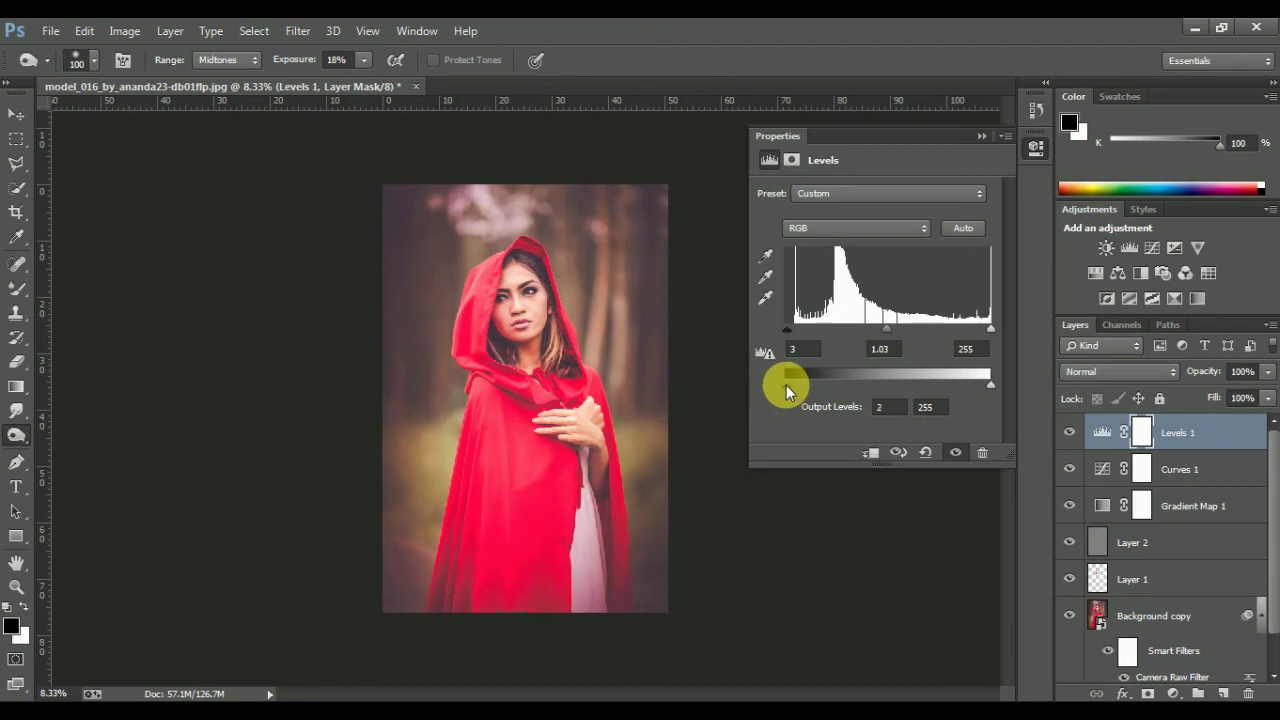
Set the Levels midtone to 1 and nudge output black up to 6, comparing with the layer hidden
click(879, 348)
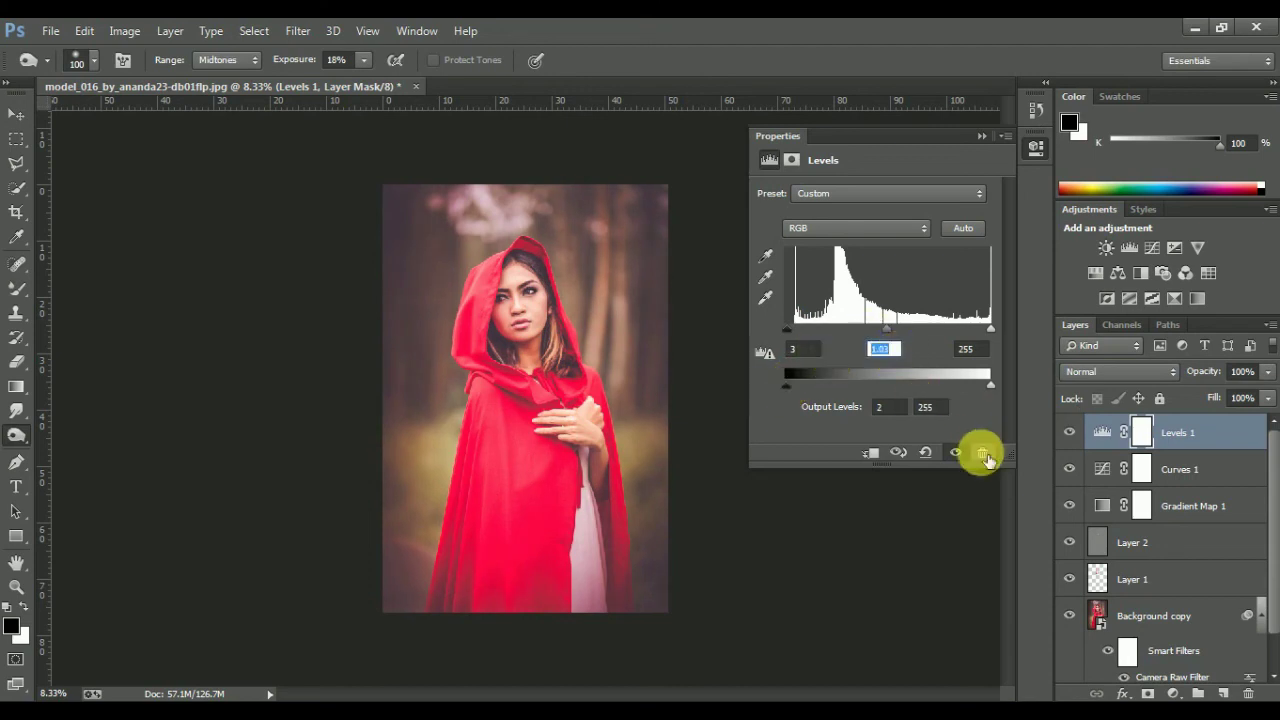
text(1)
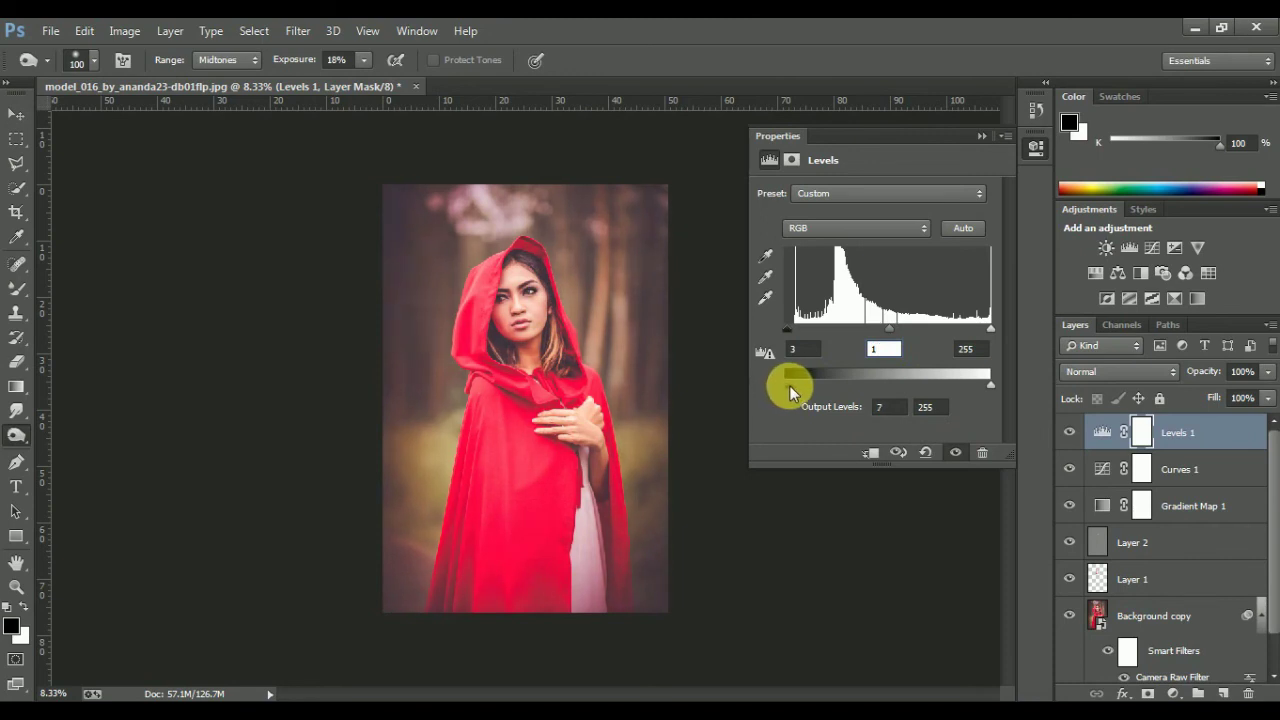
click(1070, 432)
click(1070, 432)
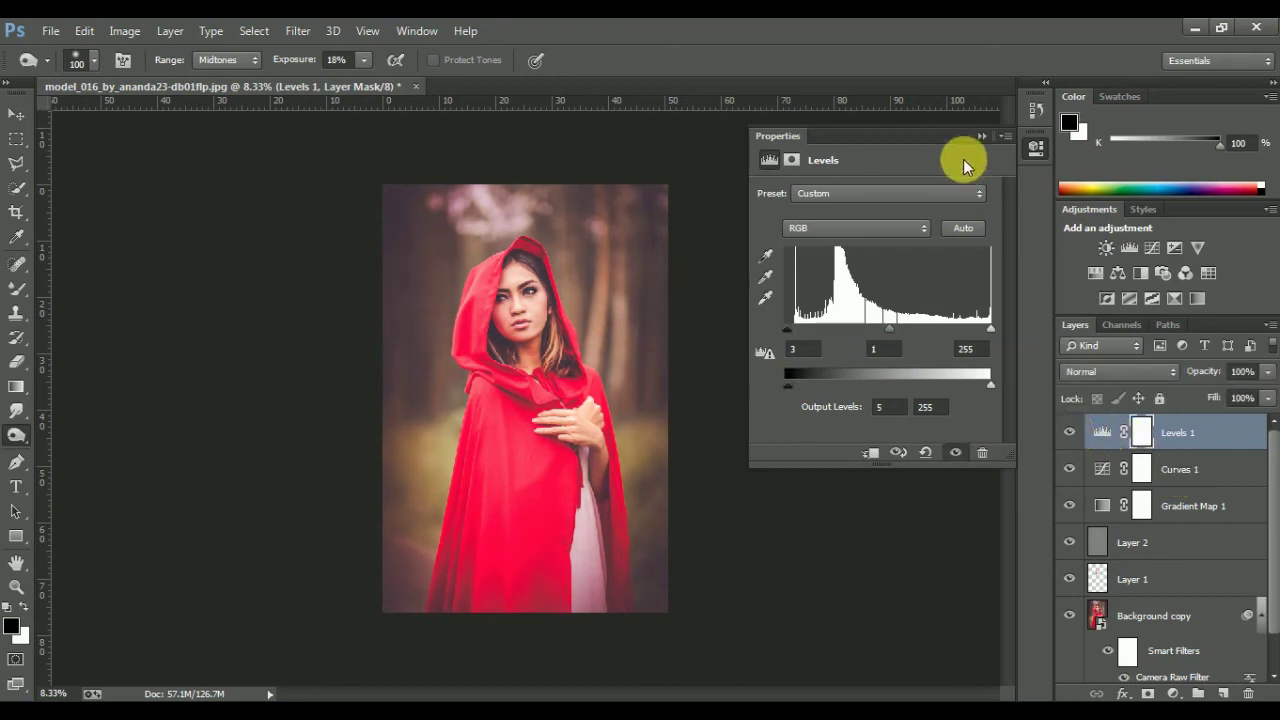
click(893, 408)
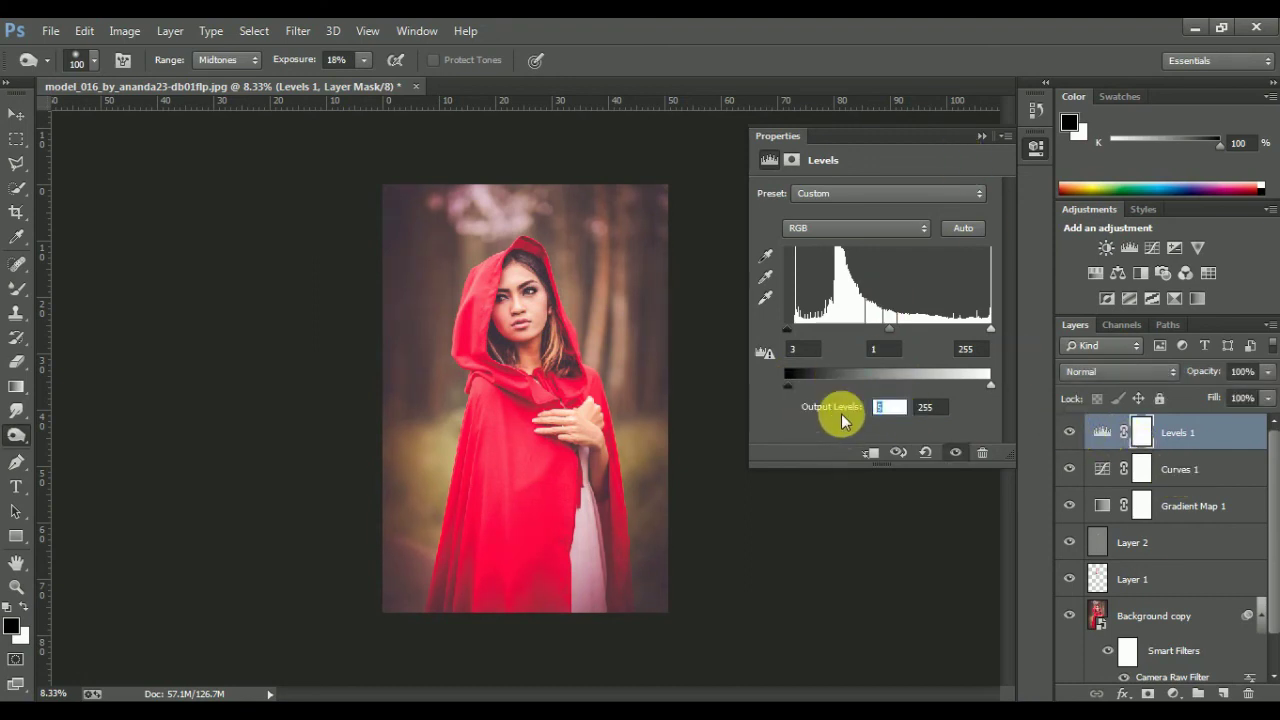
key(Up)
click(1072, 433)
click(1070, 432)
click(982, 136)
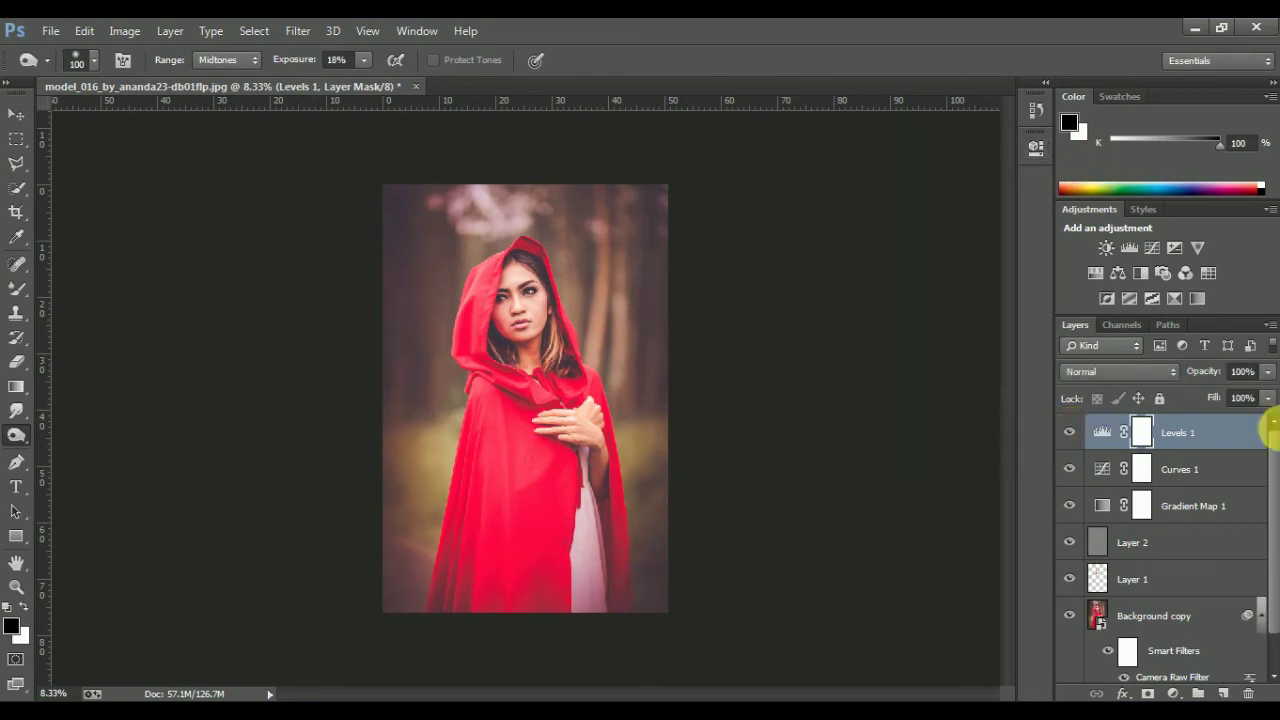
Group the layers from Levels 1 down to Background copy into Group 1
scroll(1260, 510, down, 2)
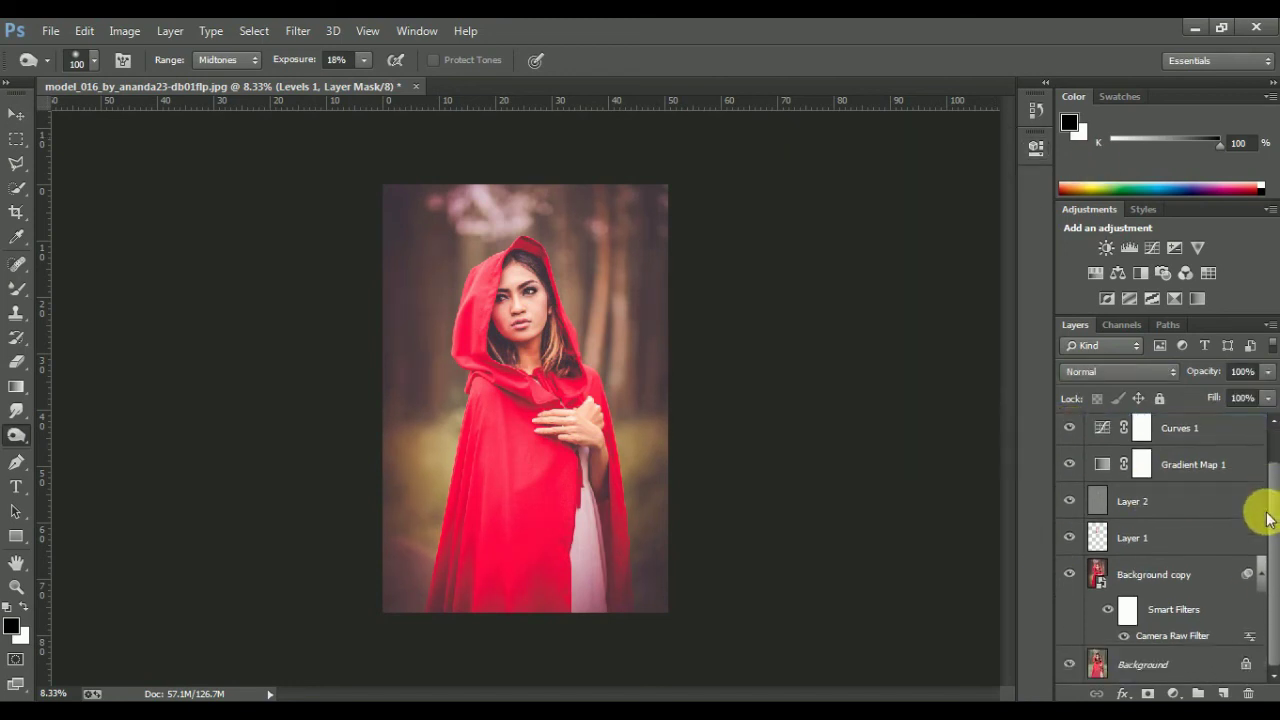
shift+click(1145, 574)
key(g)
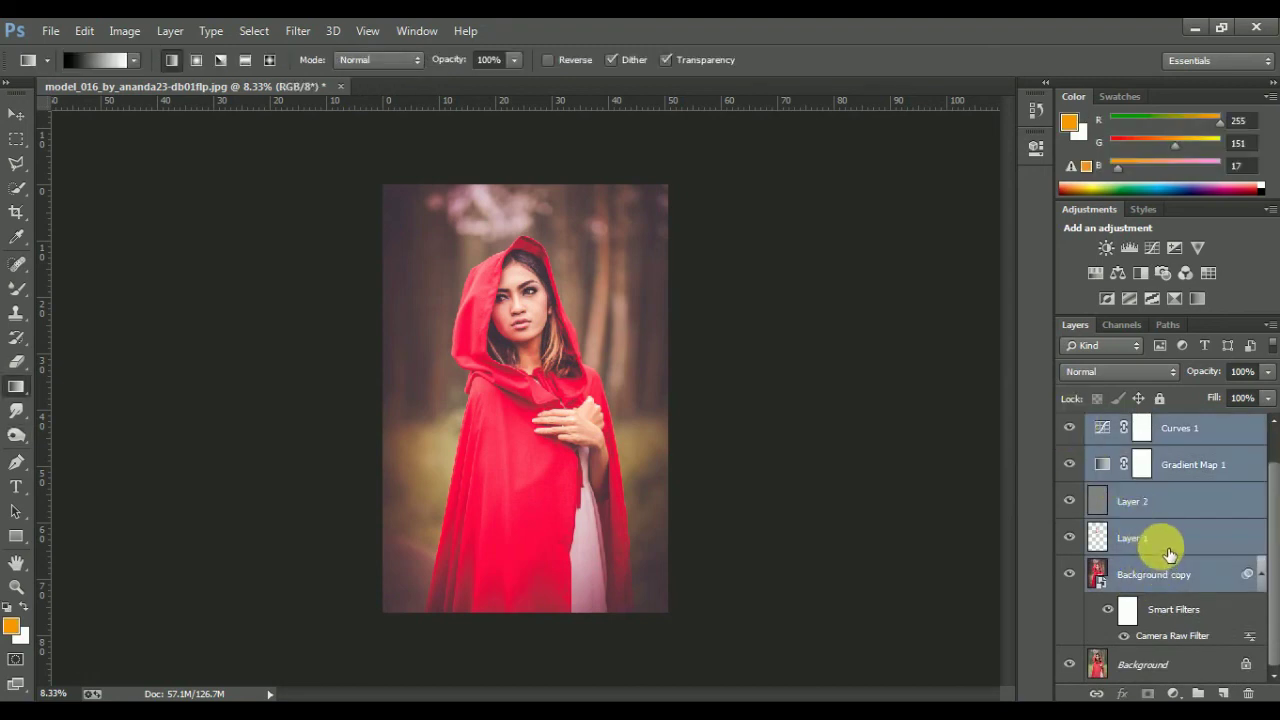
key(ctrl+g)
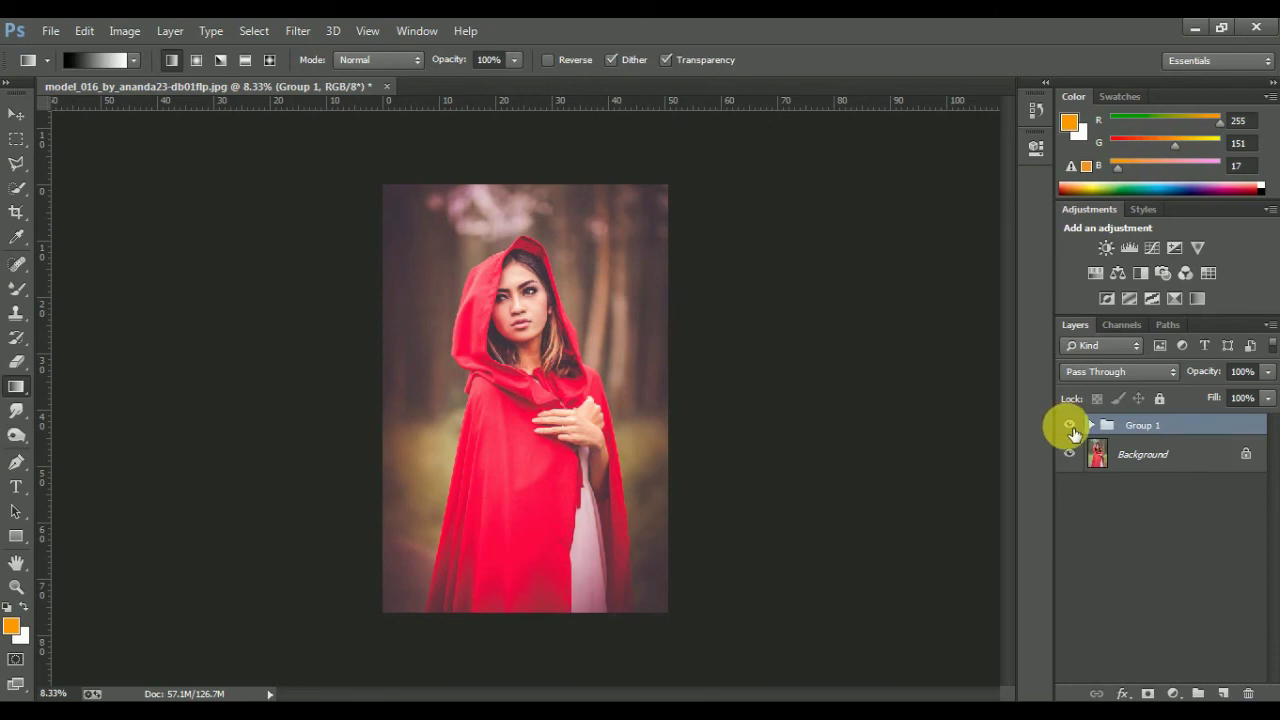
Toggle Group 1's visibility to compare the graded image against the original photo
click(1071, 427)
click(1071, 427)
click(1071, 427)
click(1071, 427)
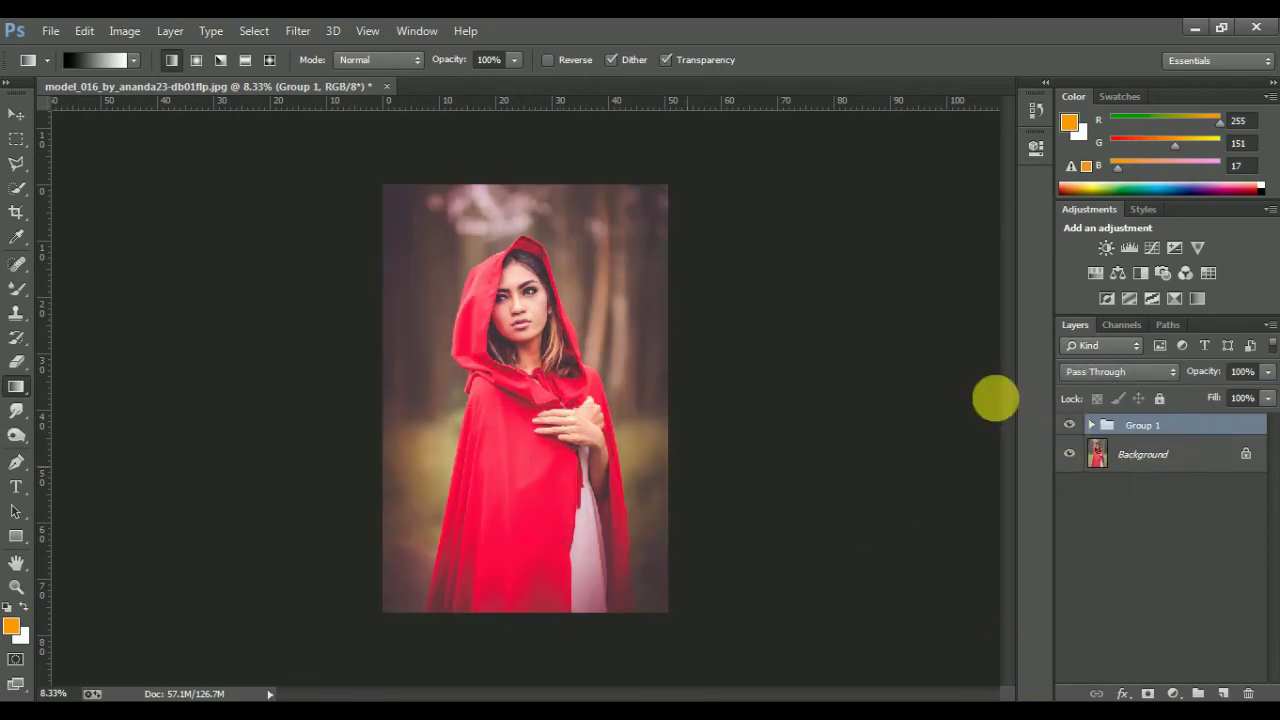